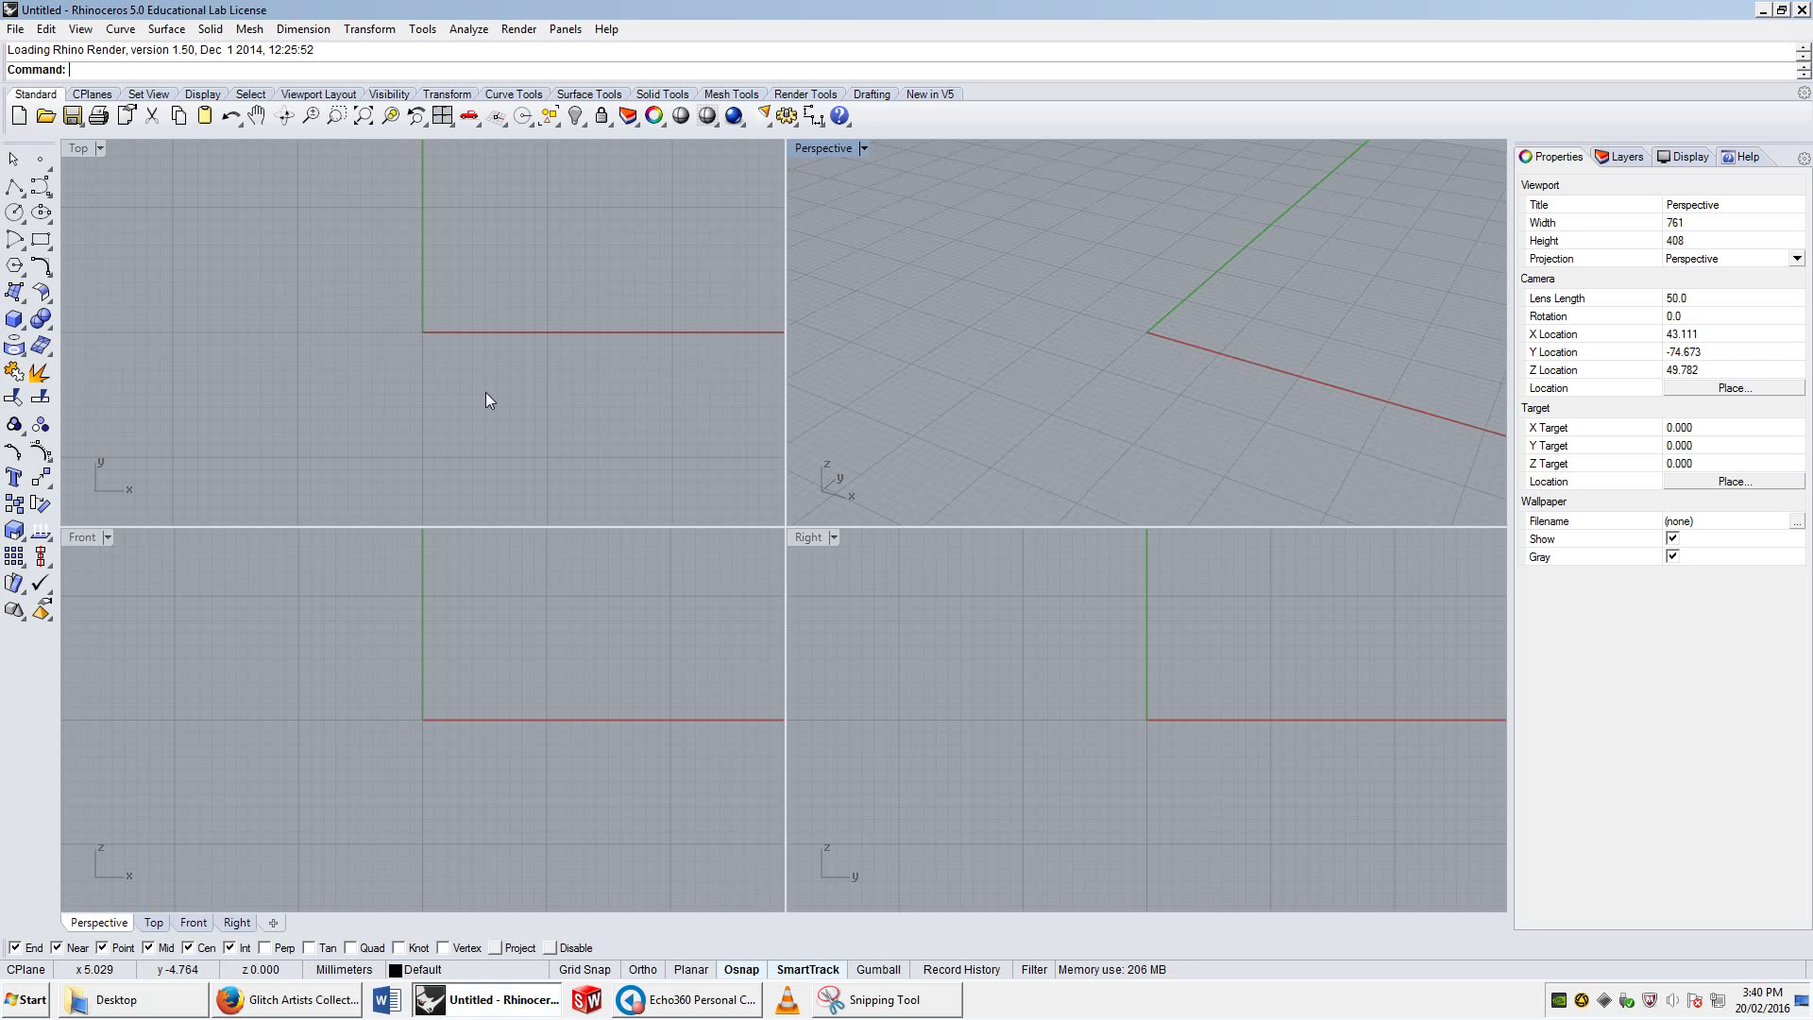
Step: Draw an open eleven-point polyline in the Perspective view, crossing itself near the origin and sweeping around in a large outer loop
{"action": "right_click_drag", "start_coordinate": [1043, 341], "coordinate": [1146, 413]}
{"action": "scroll", "coordinate": [1118, 382], "scroll_direction": "down", "scroll_amount": 12}
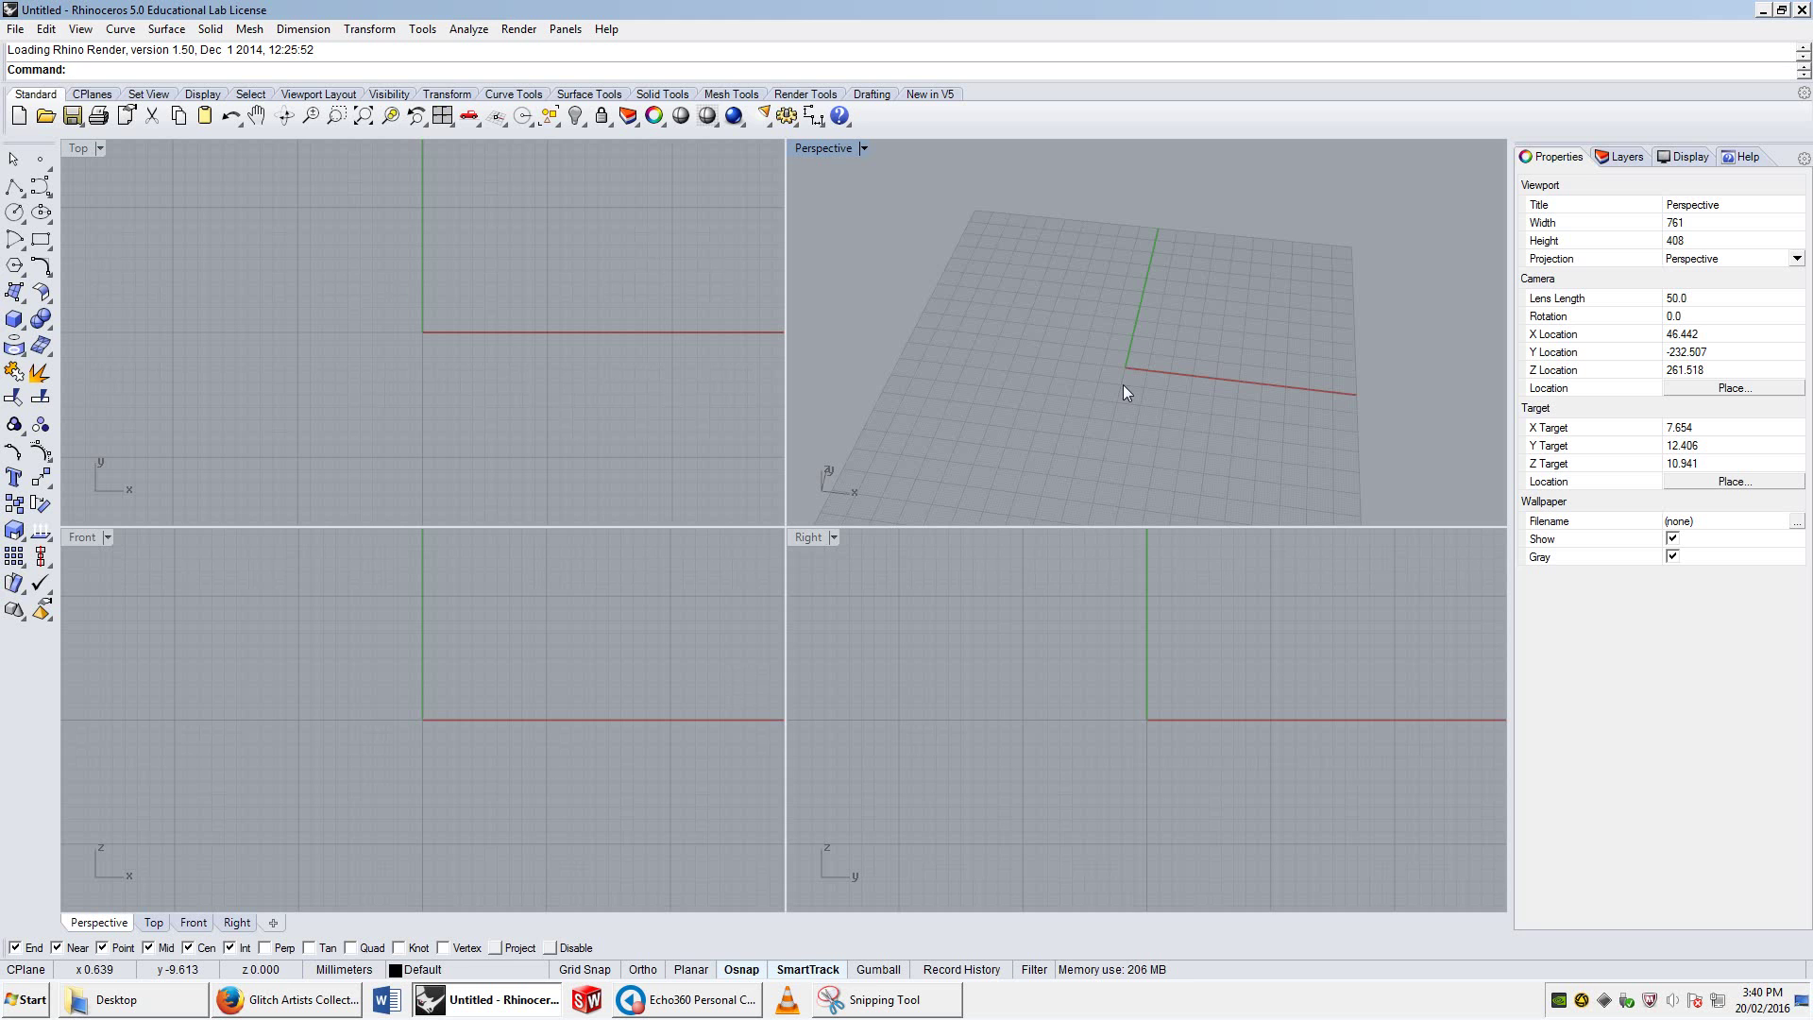
{"action": "type", "text": "Polyline"}
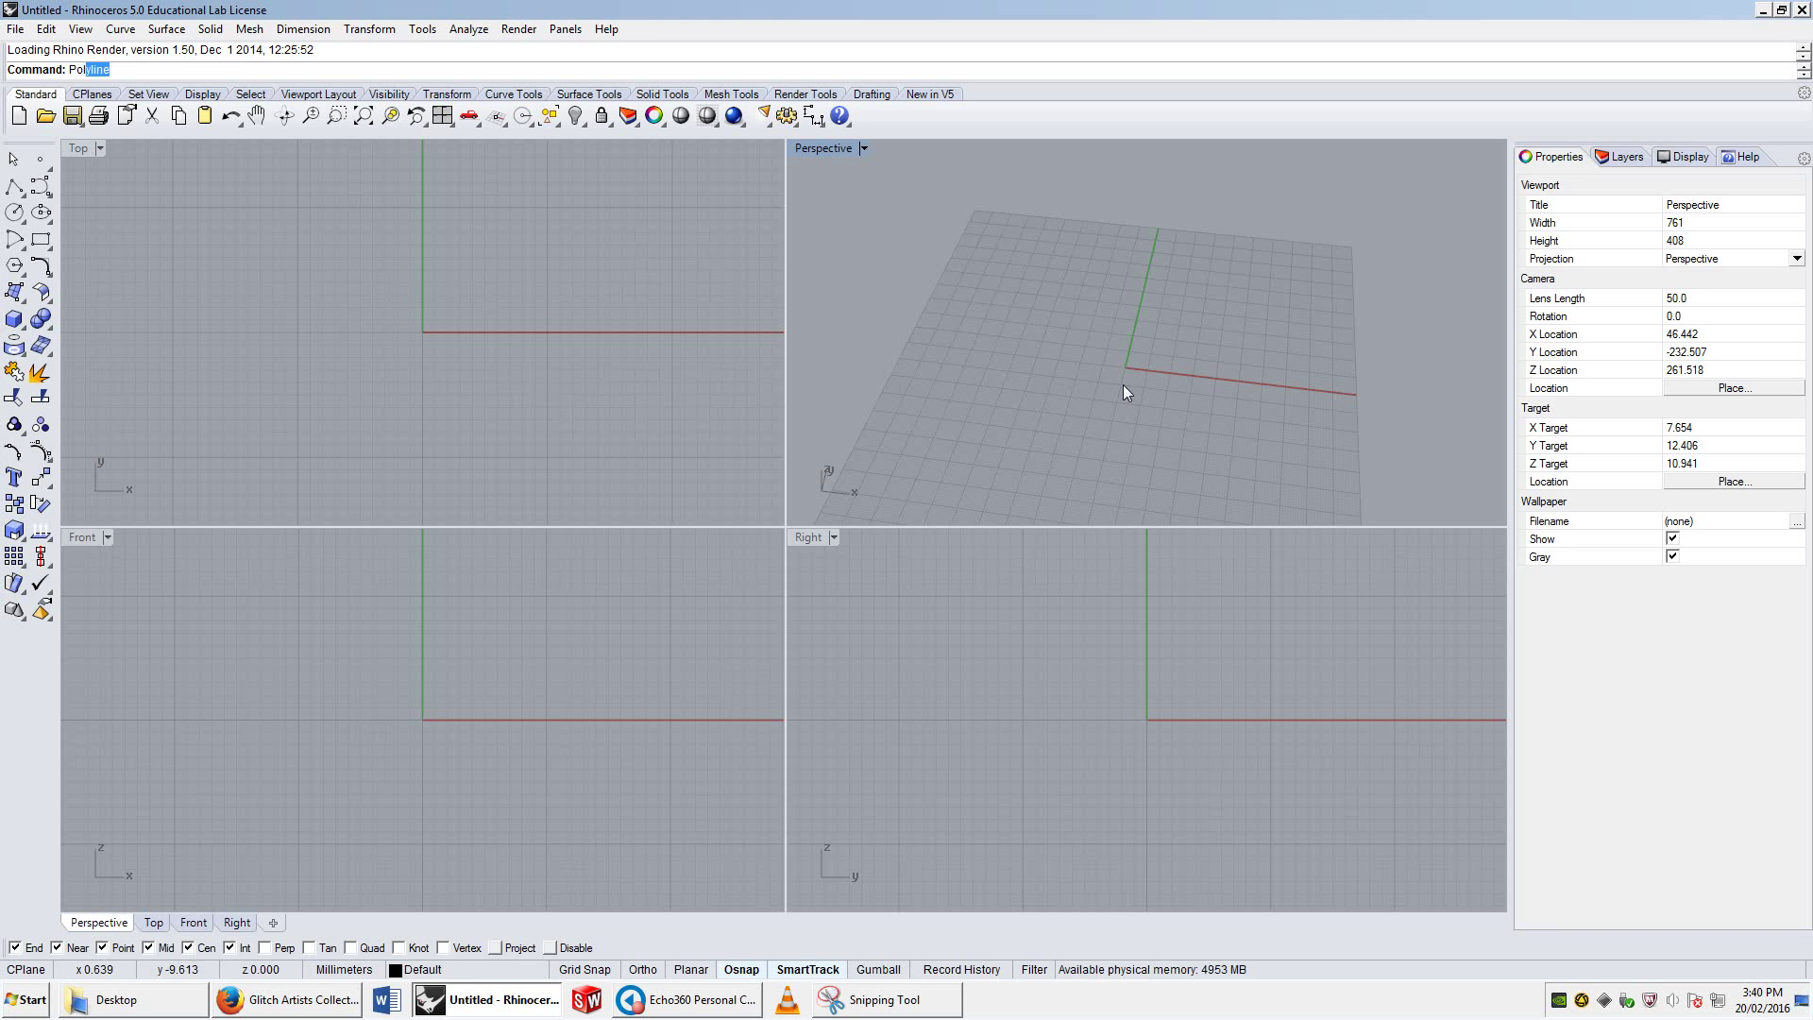
{"action": "key", "text": "Return"}
{"action": "left_click", "coordinate": [1056, 409]}
{"action": "left_click", "coordinate": [1257, 333]}
{"action": "left_click", "coordinate": [1185, 260]}
{"action": "left_click", "coordinate": [1061, 300]}
{"action": "left_click", "coordinate": [1212, 432]}
{"action": "left_click", "coordinate": [1037, 485]}
{"action": "left_click", "coordinate": [952, 365]}
{"action": "left_click", "coordinate": [972, 236]}
{"action": "left_click", "coordinate": [1100, 205]}
{"action": "left_click", "coordinate": [1236, 224]}
{"action": "left_click", "coordinate": [1297, 308]}
{"action": "key", "text": "Return"}
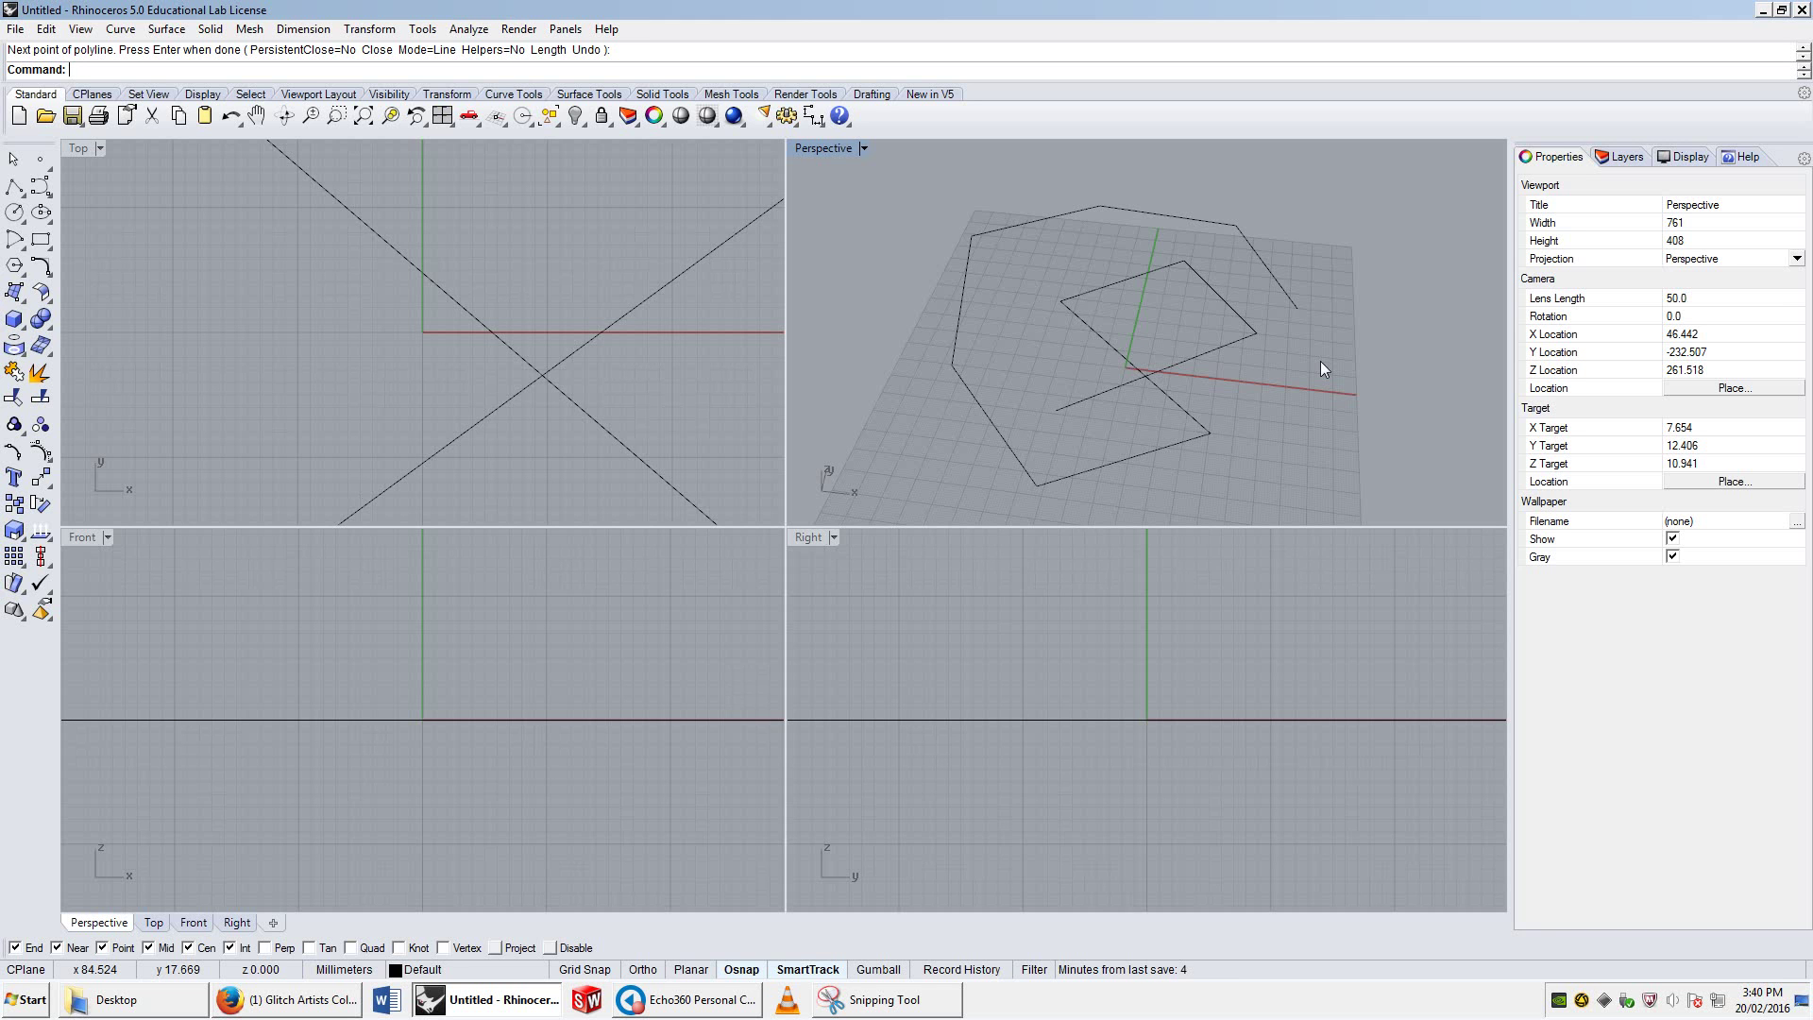
Step: Pick the polyline on different segments to check whether it selects as one curve
{"action": "left_click", "coordinate": [1207, 355]}
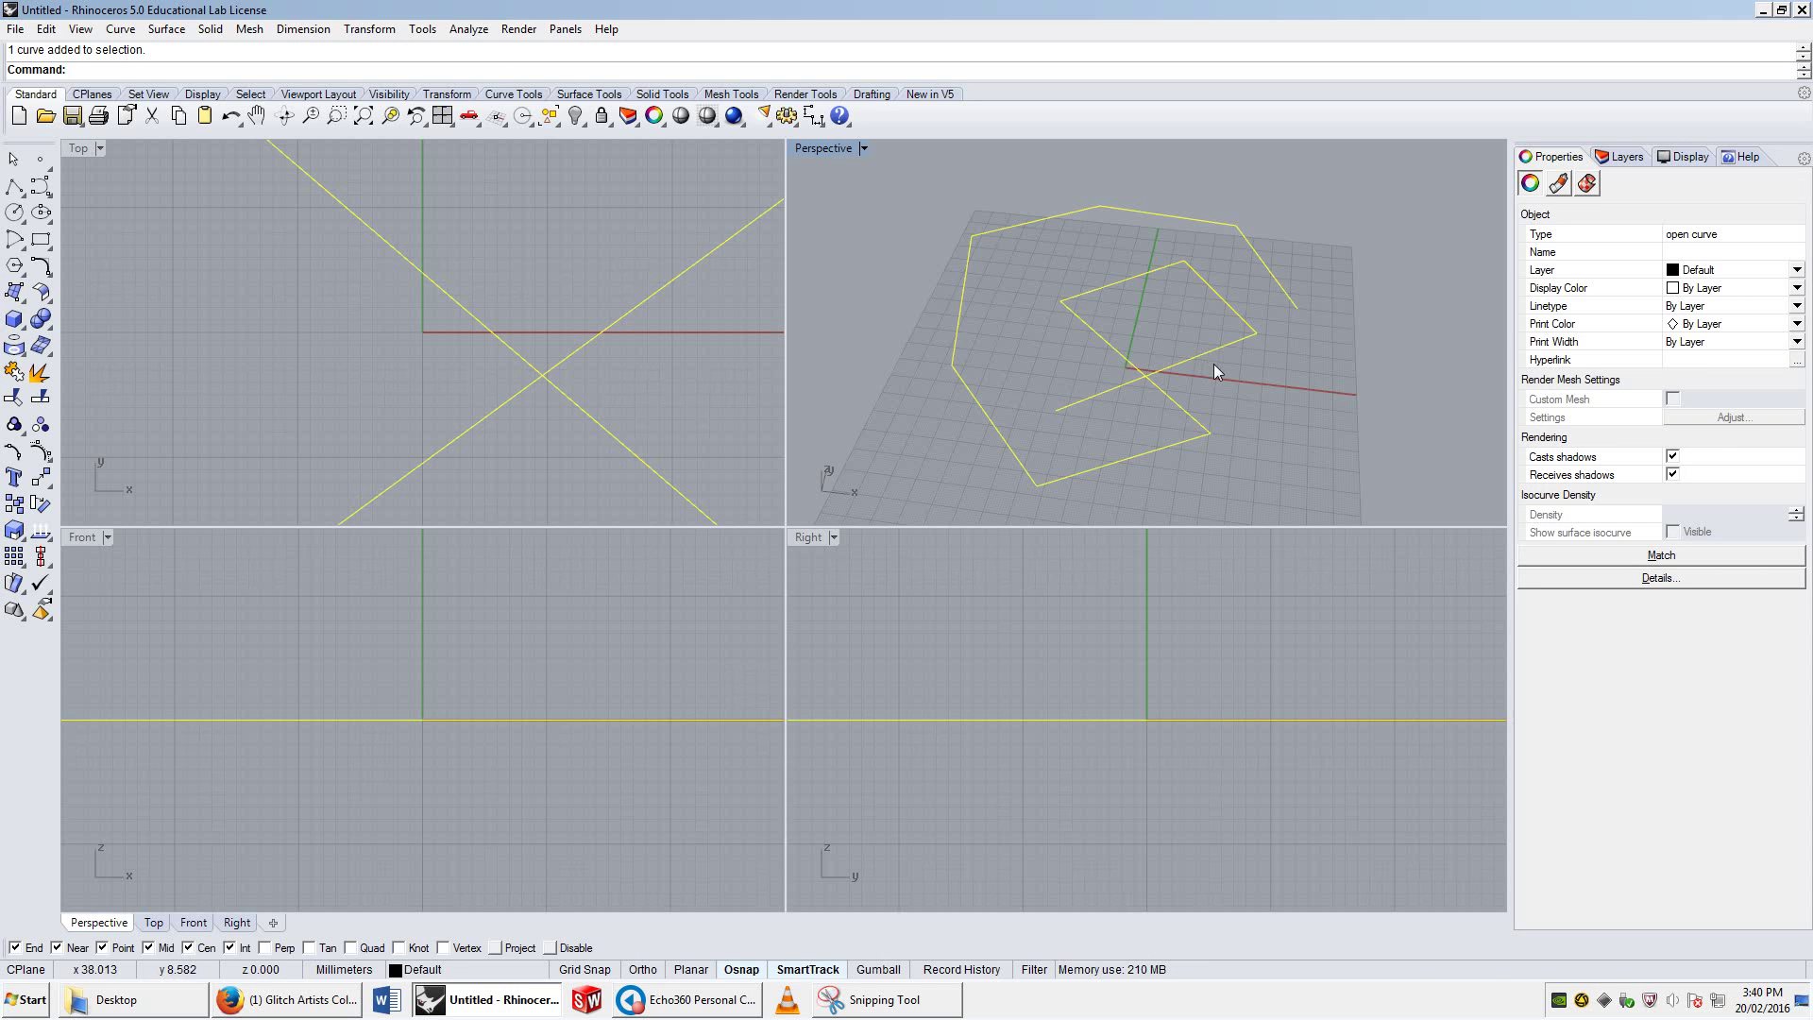
{"action": "left_click", "coordinate": [1105, 247]}
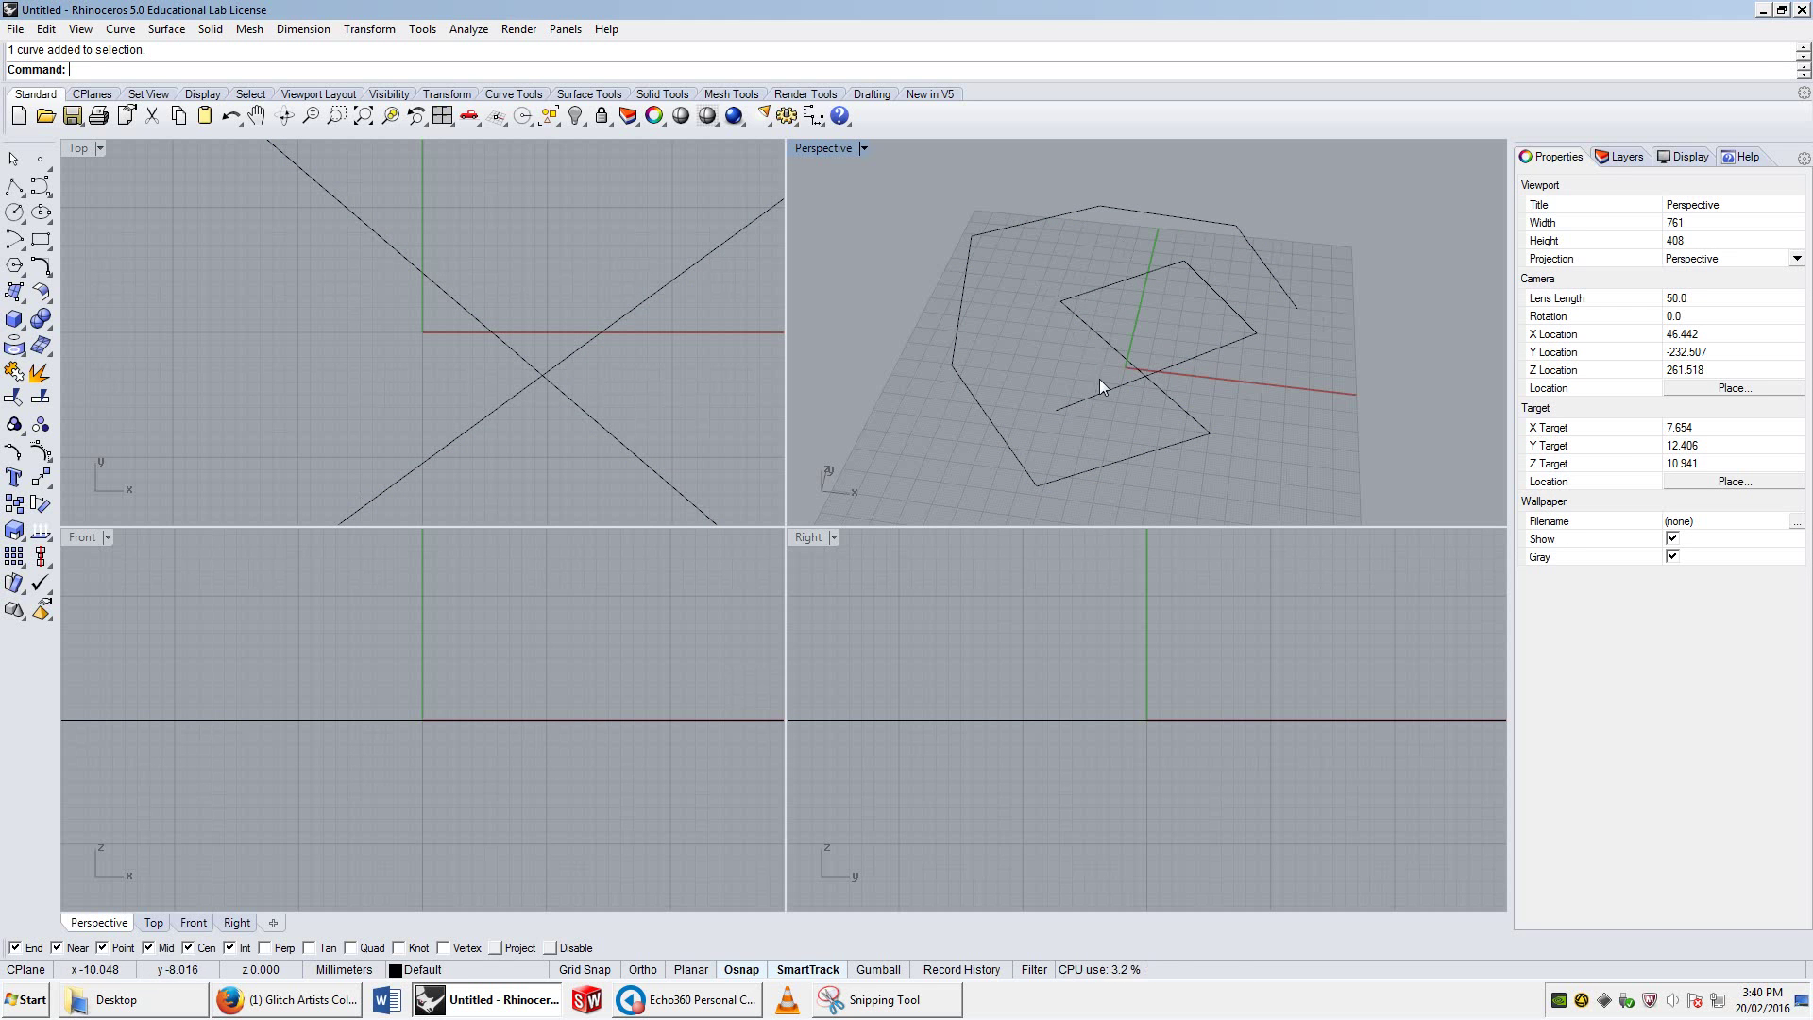
{"action": "left_click", "coordinate": [1138, 273]}
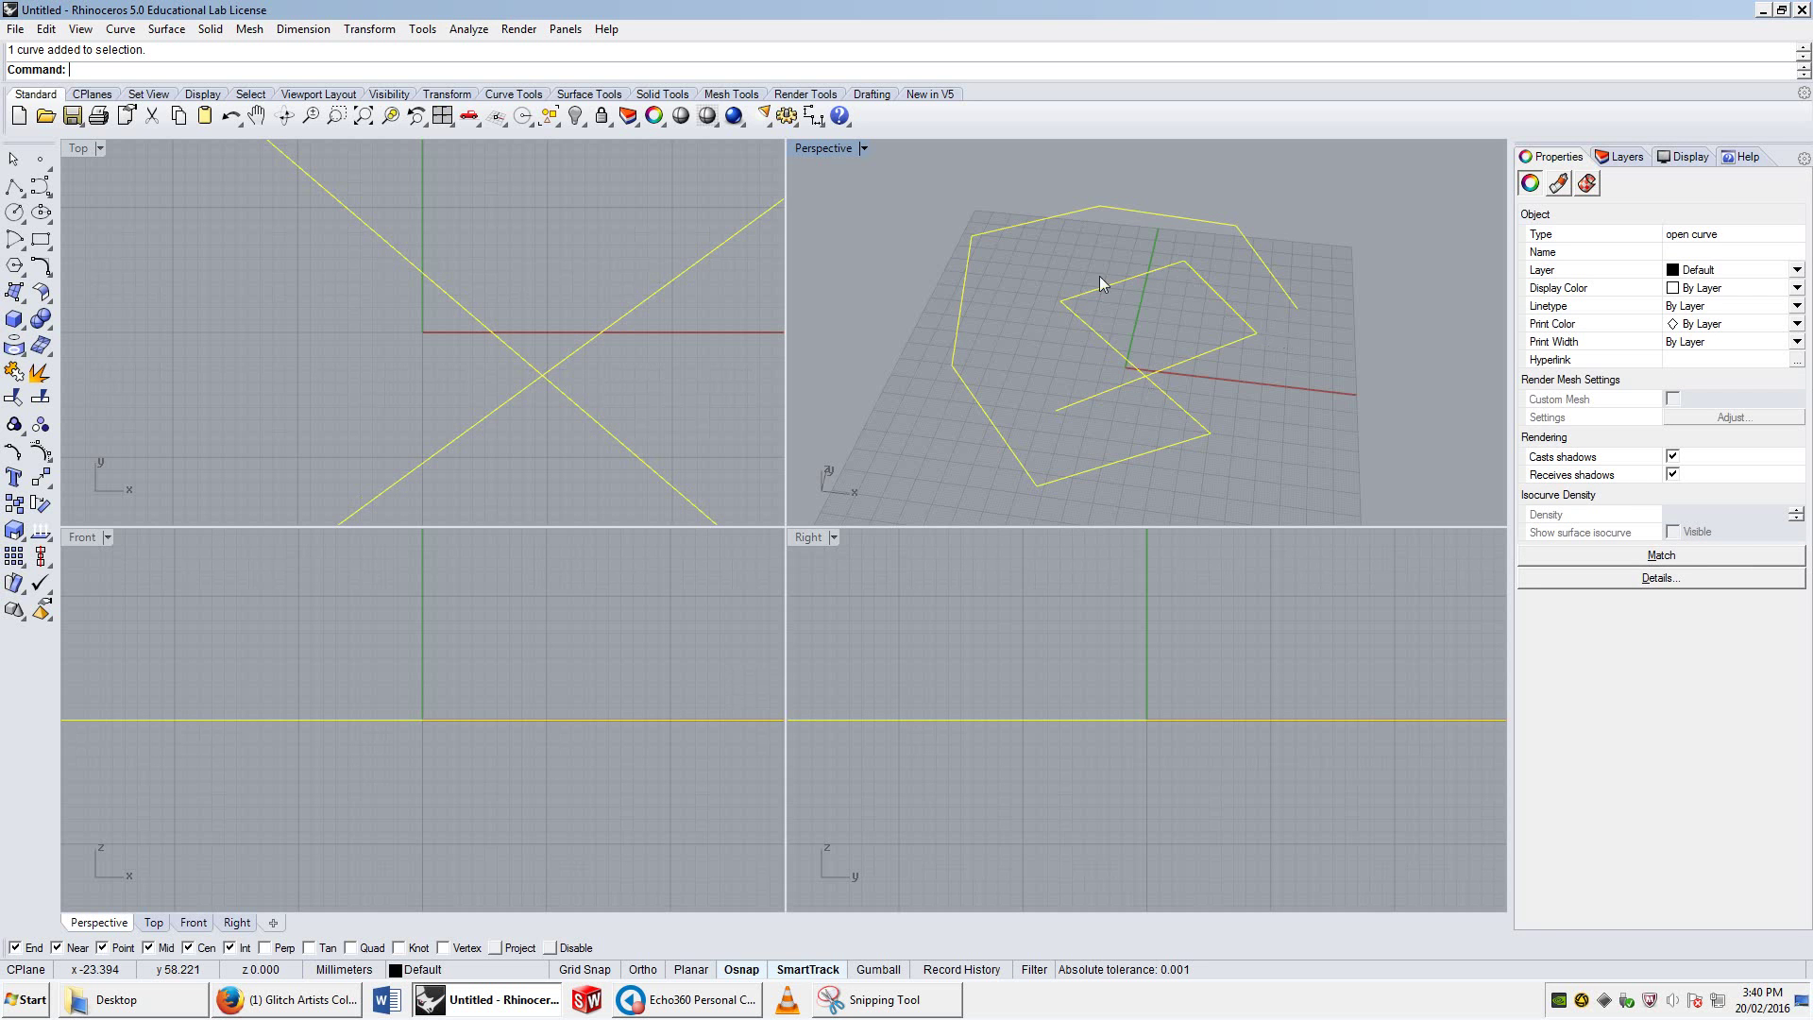
{"action": "left_click", "coordinate": [1265, 396]}
{"action": "left_click", "coordinate": [1214, 348]}
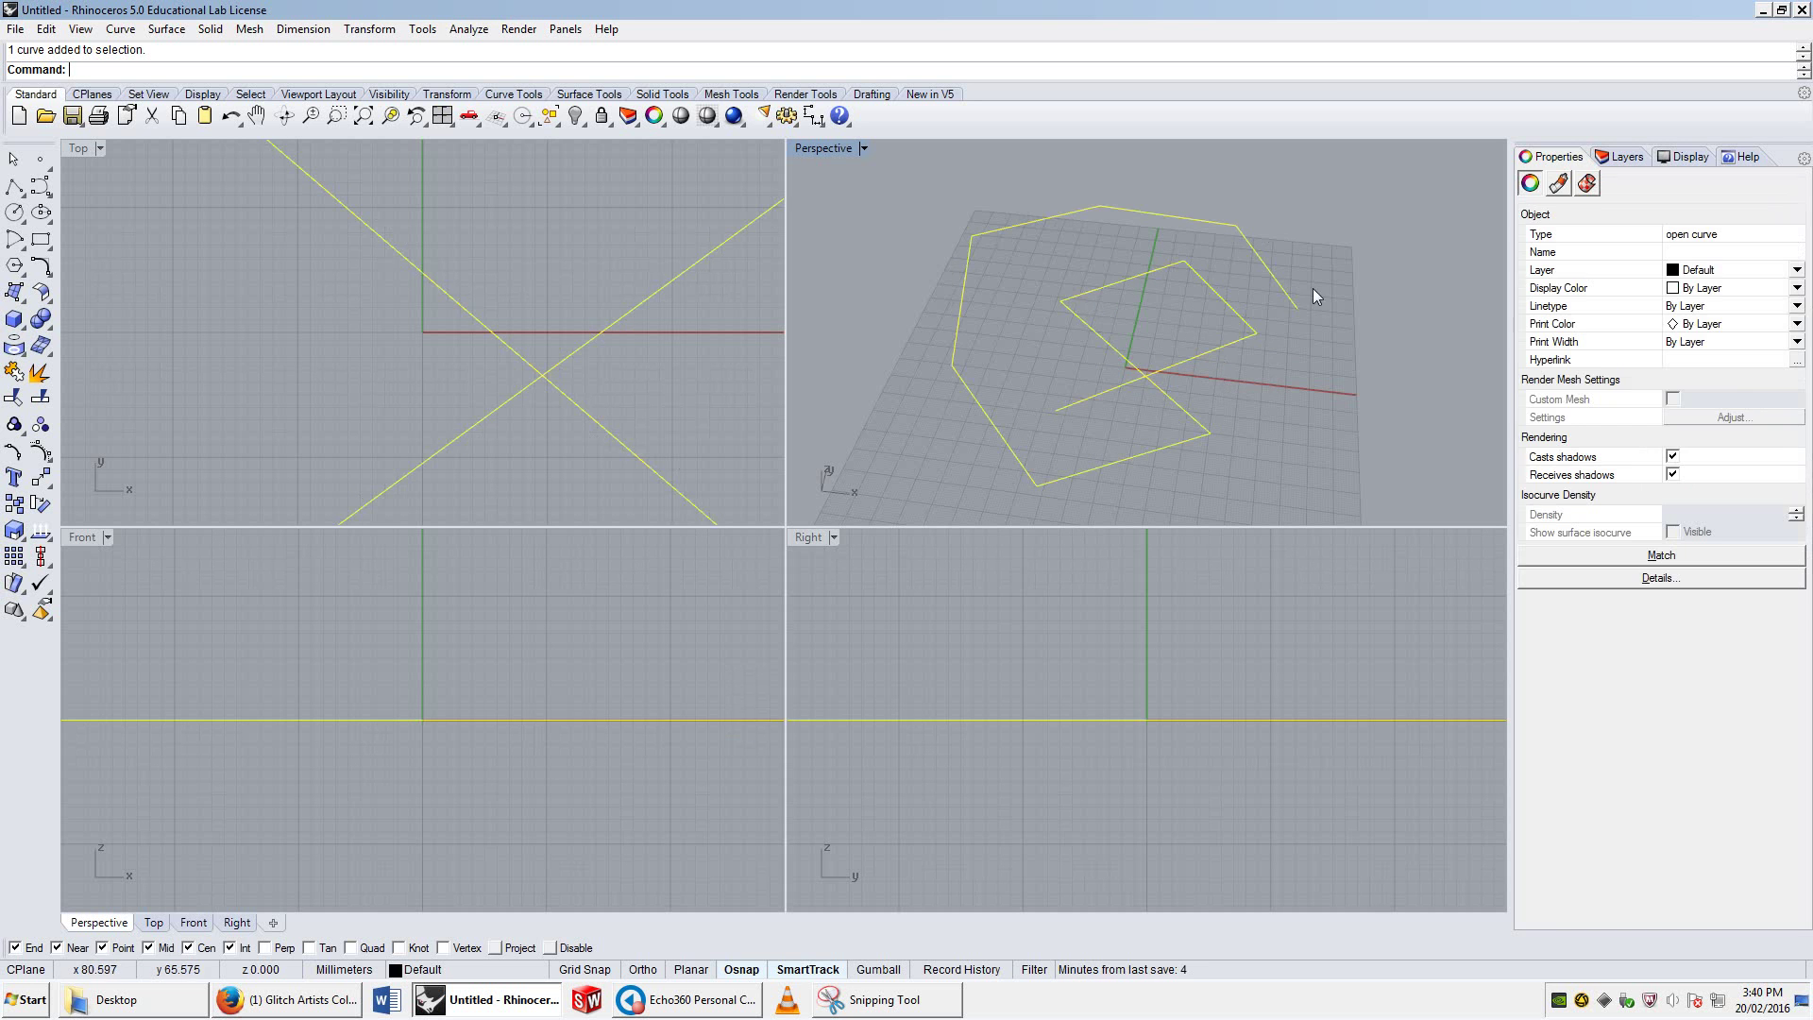
Step: Draw a degree 3 control point curve by snapping to every vertex of the polyline from its inner end to its outer end
{"action": "left_click", "coordinate": [1267, 412]}
{"action": "type", "text": "Curve"}
{"action": "key", "text": "Return"}
{"action": "left_click", "coordinate": [1055, 411]}
{"action": "left_click", "coordinate": [1256, 332]}
{"action": "left_click", "coordinate": [1185, 261]}
{"action": "left_click", "coordinate": [1061, 300]}
{"action": "left_click", "coordinate": [1210, 434]}
{"action": "left_click", "coordinate": [1038, 485]}
{"action": "left_click", "coordinate": [953, 367]}
{"action": "left_click", "coordinate": [973, 238]}
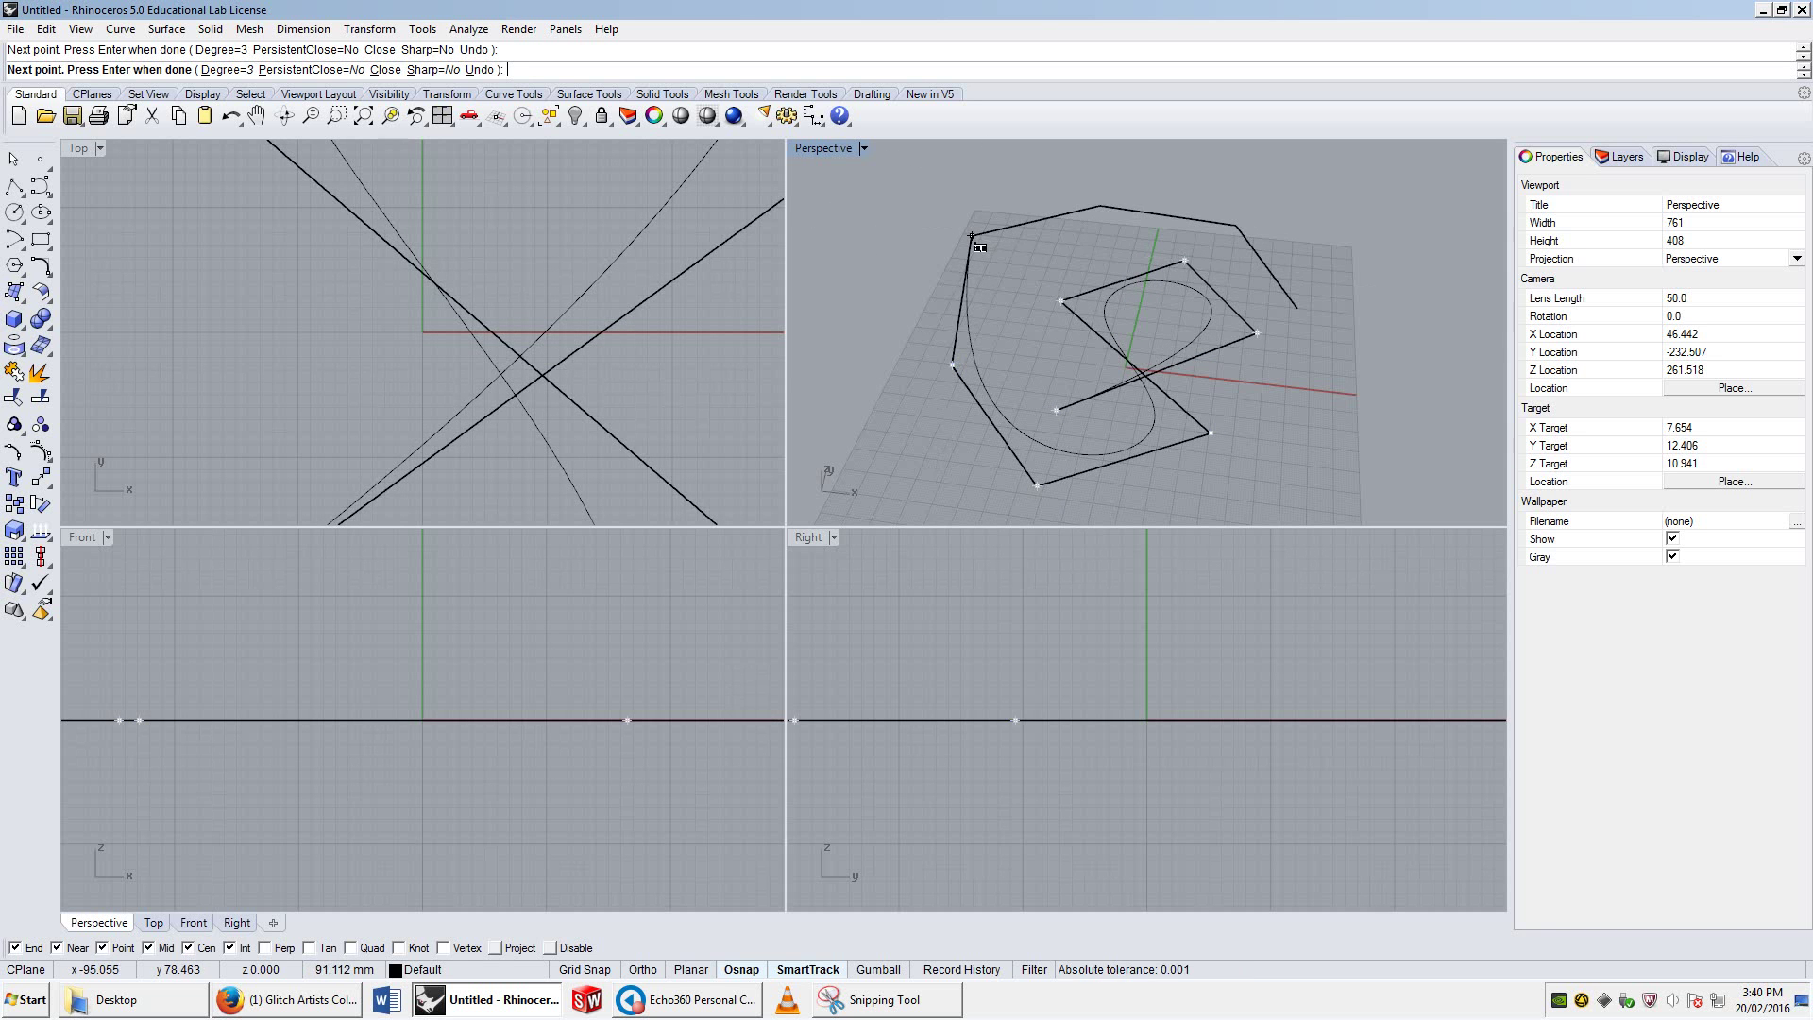
{"action": "left_click", "coordinate": [1100, 207]}
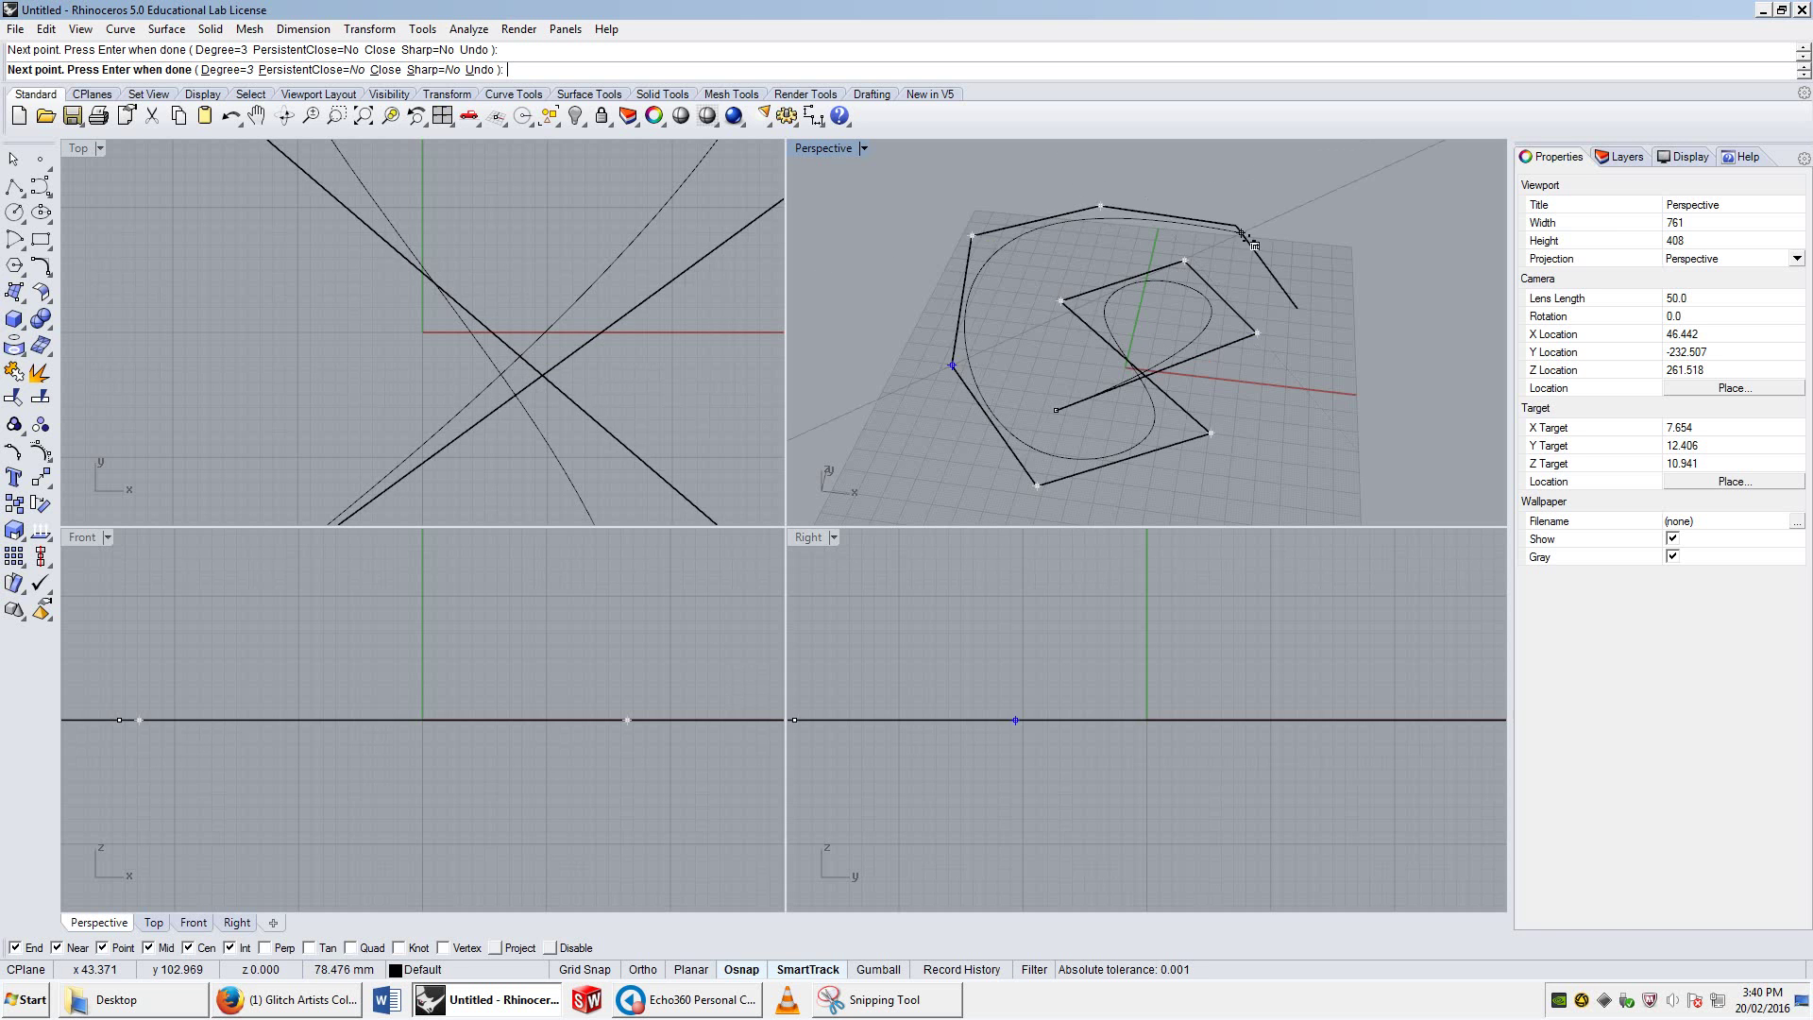
{"action": "left_click", "coordinate": [1238, 228]}
{"action": "left_click", "coordinate": [1299, 309]}
{"action": "key", "text": "Return"}
Step: Turn on the control points of both the polyline and the smooth curve
{"action": "left_click", "coordinate": [1228, 259]}
{"action": "right_click_drag", "start_coordinate": [1227, 258], "coordinate": [1205, 383]}
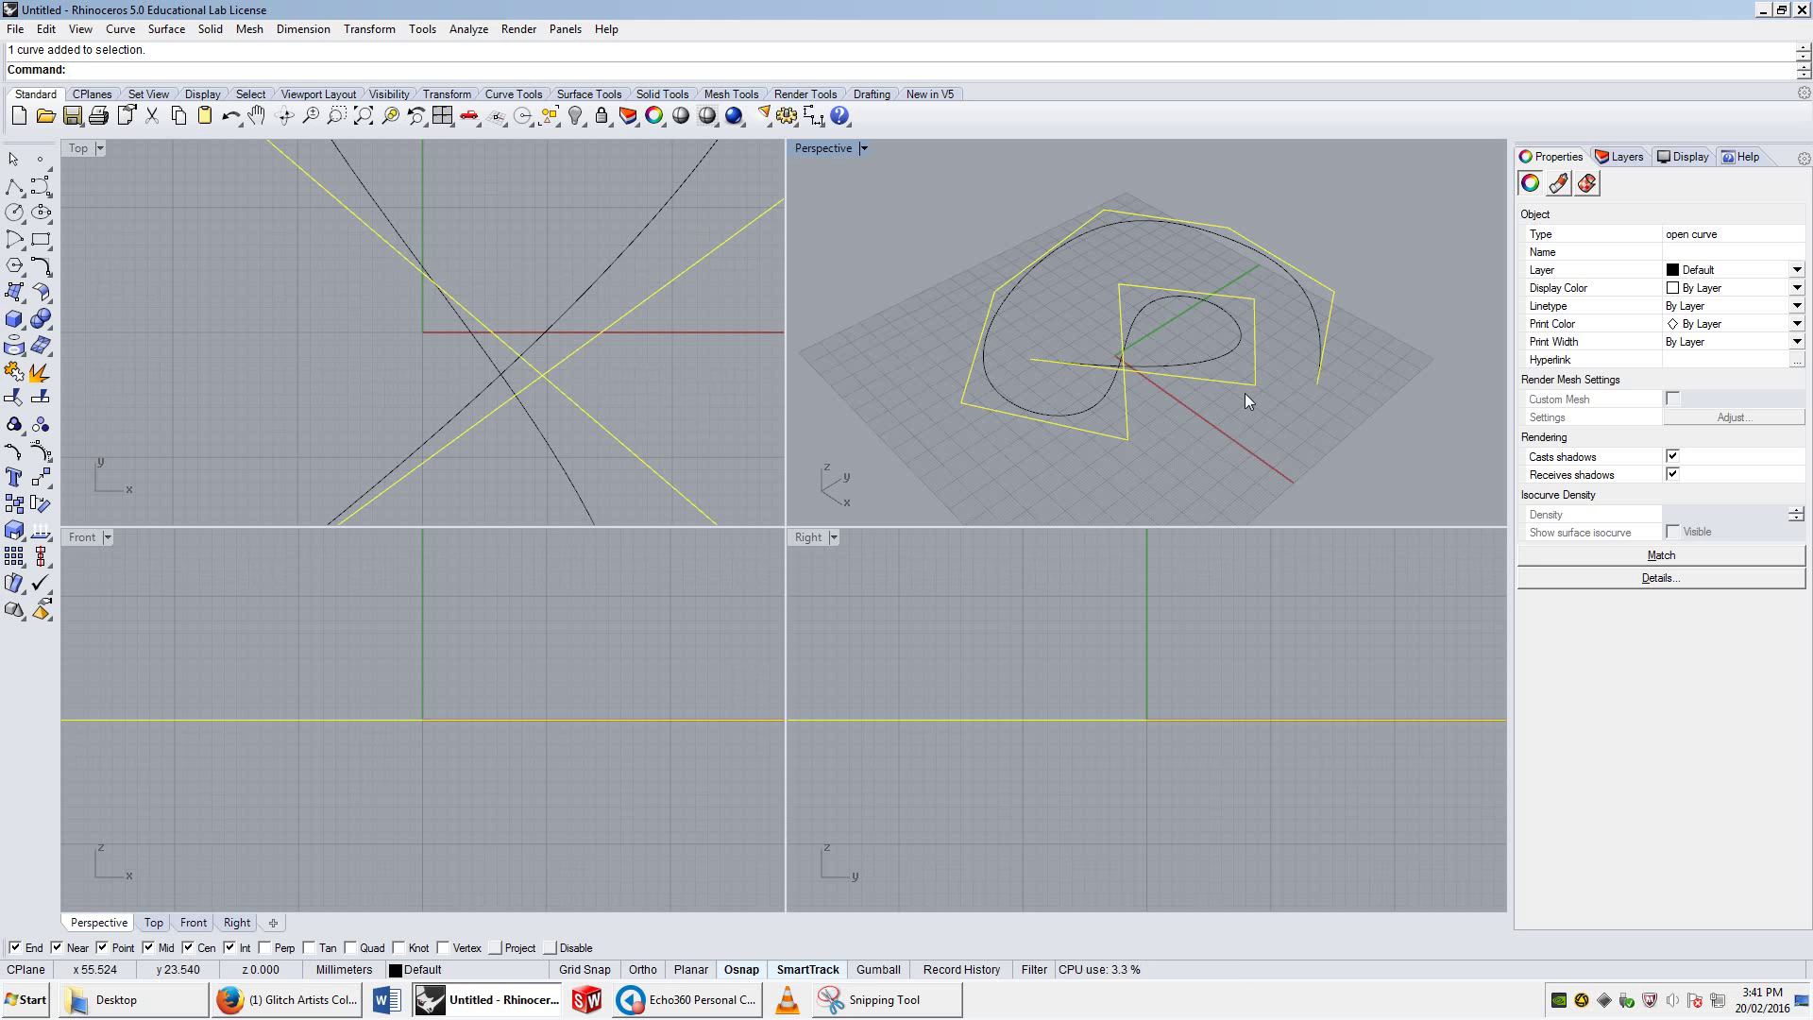
{"action": "type", "text": "tsOn"}
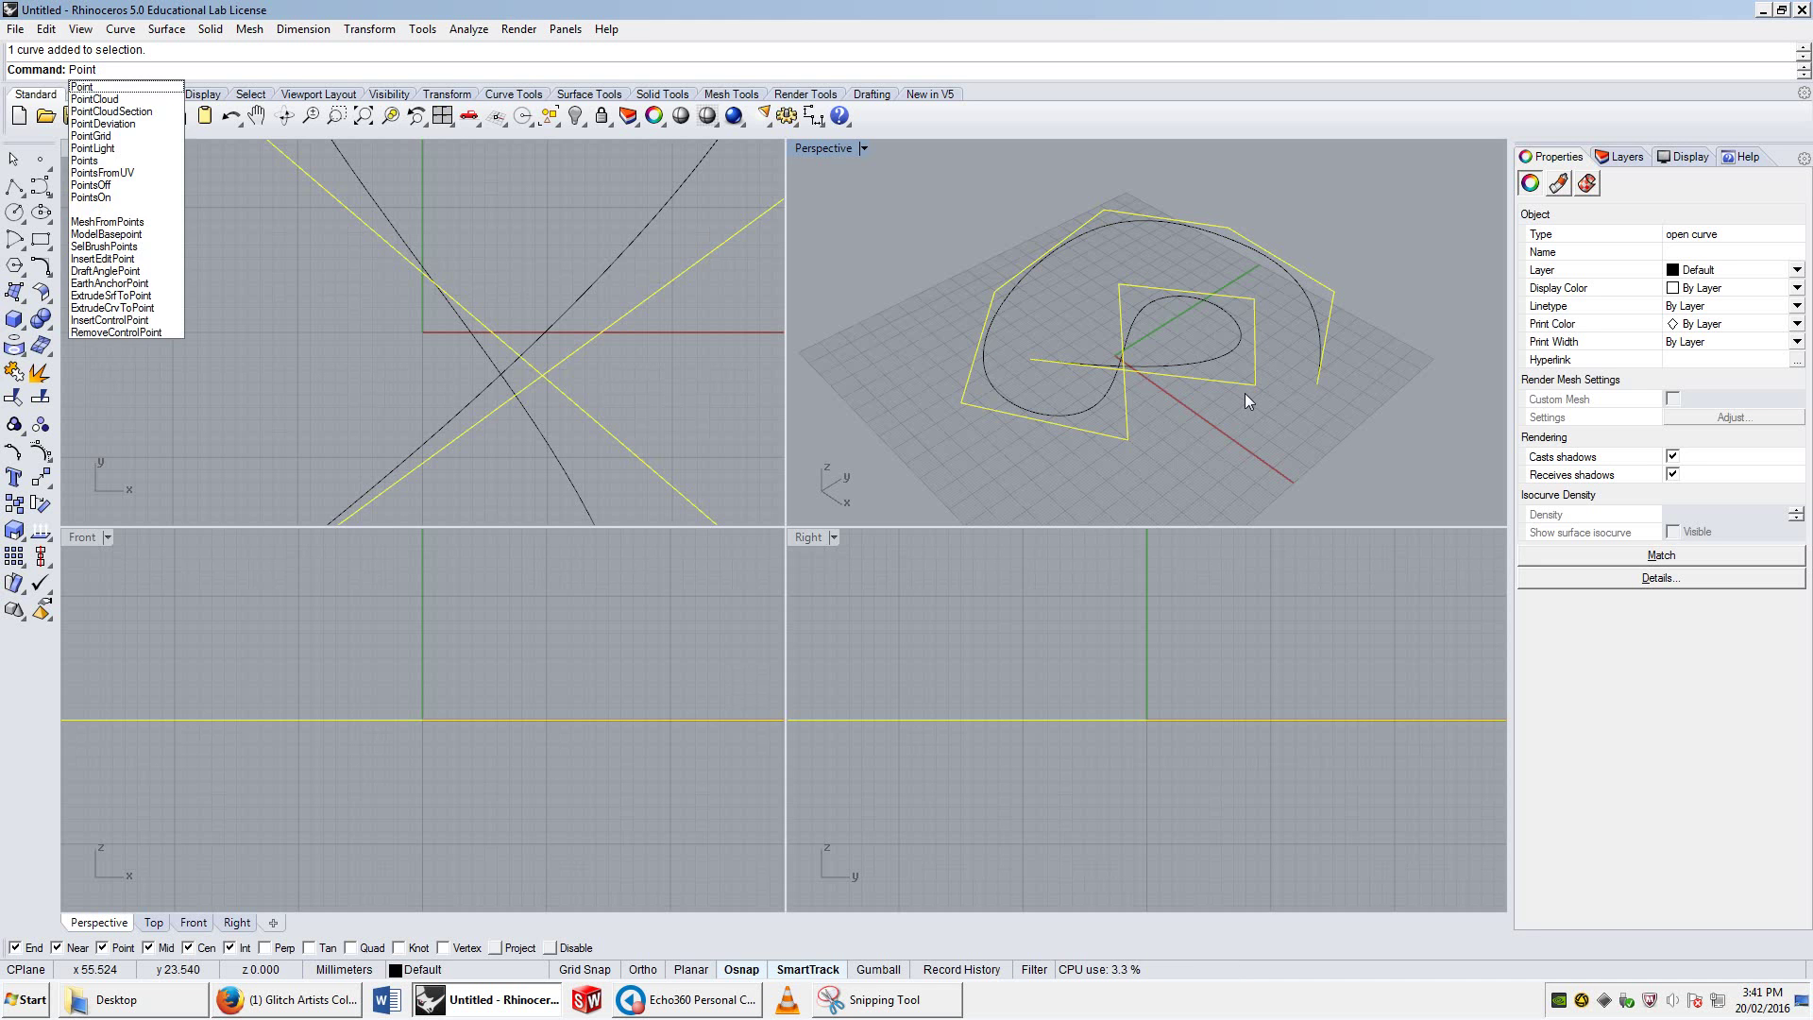
{"action": "key", "text": "Return"}
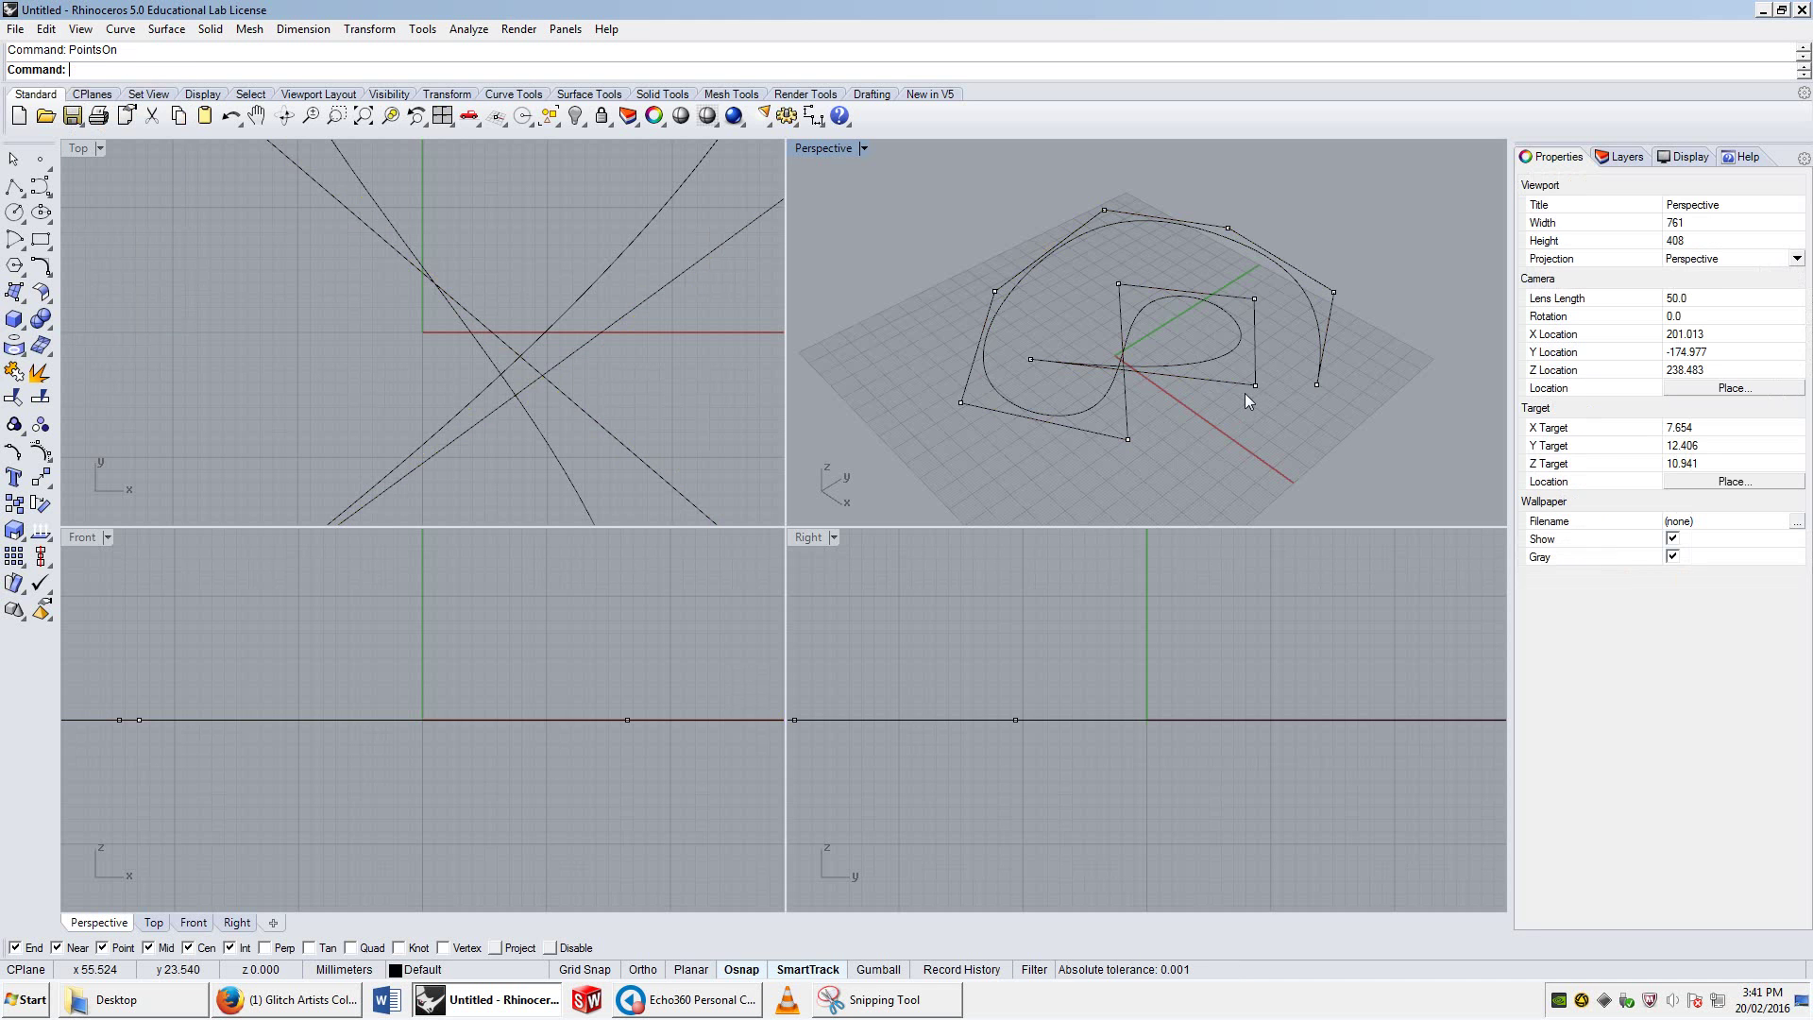
{"action": "left_click", "coordinate": [1210, 359]}
{"action": "type", "text": "PointsOn"}
{"action": "key", "text": "Return"}
{"action": "scroll", "coordinate": [1205, 372], "scroll_direction": "up", "scroll_amount": 3}
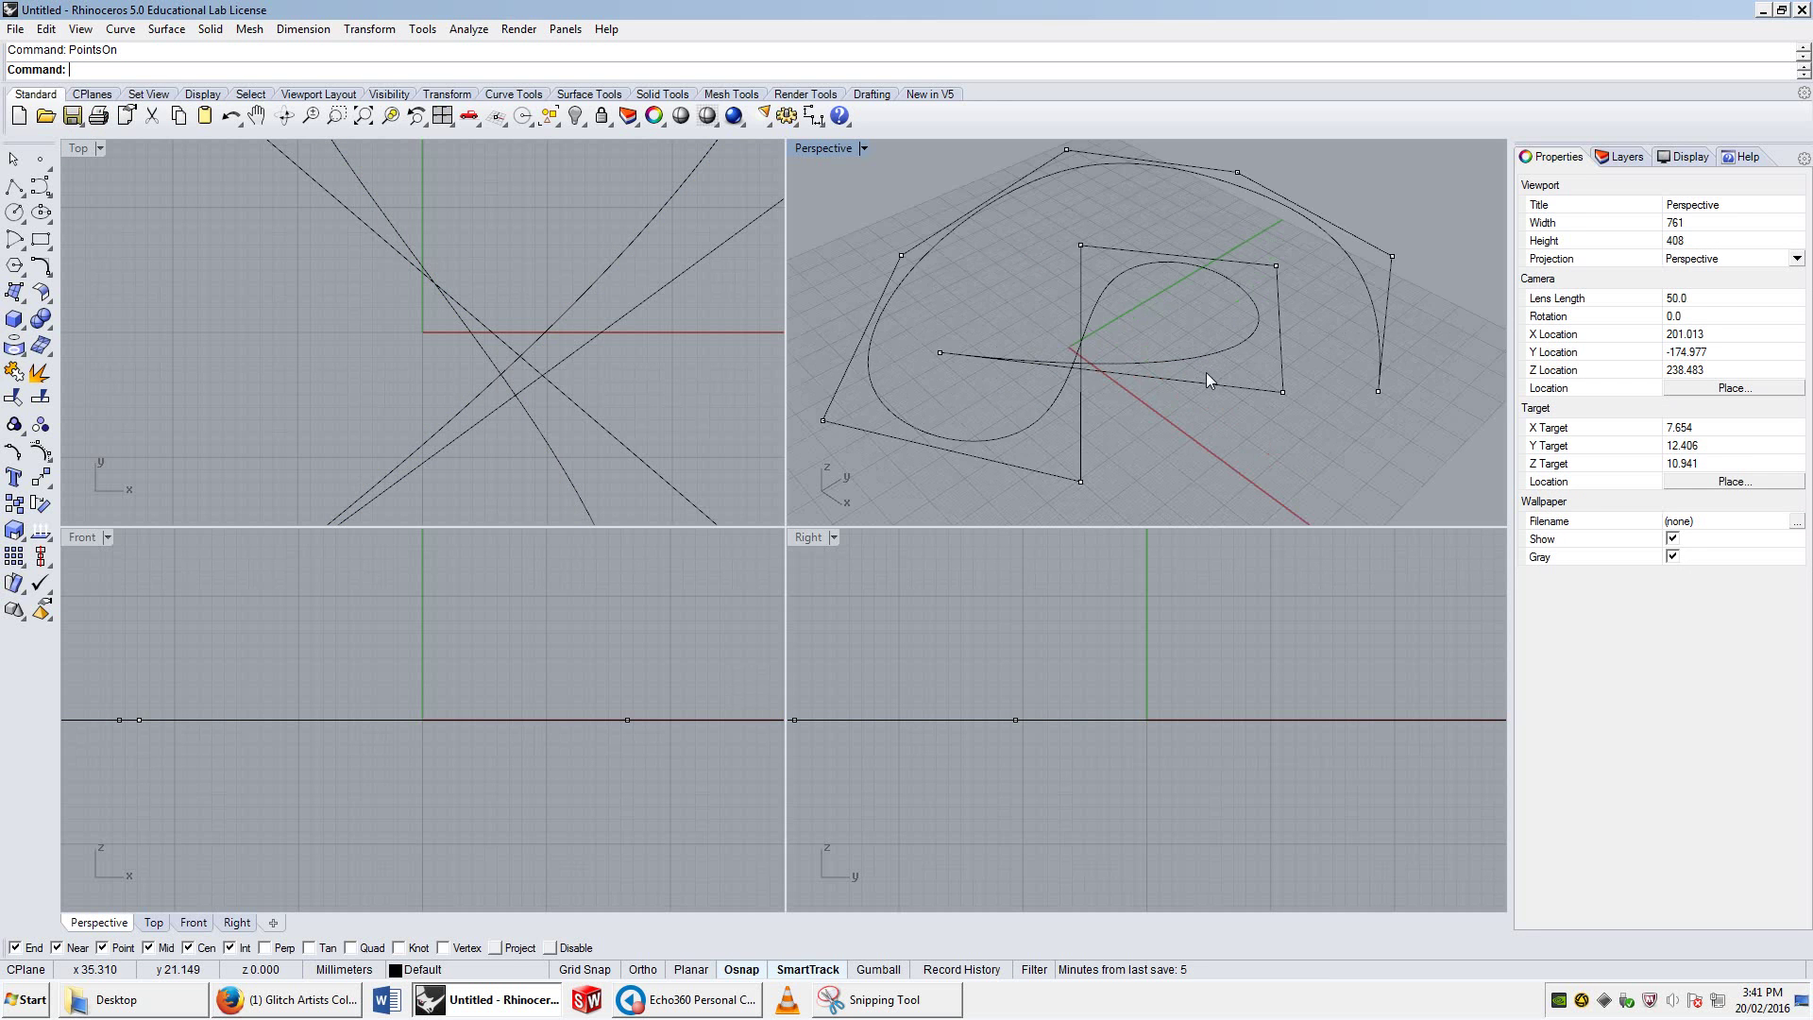
Step: Try to move one of the overlapping curve points at the inner loop's corner, and turn the control points off
{"action": "left_click", "coordinate": [1283, 392]}
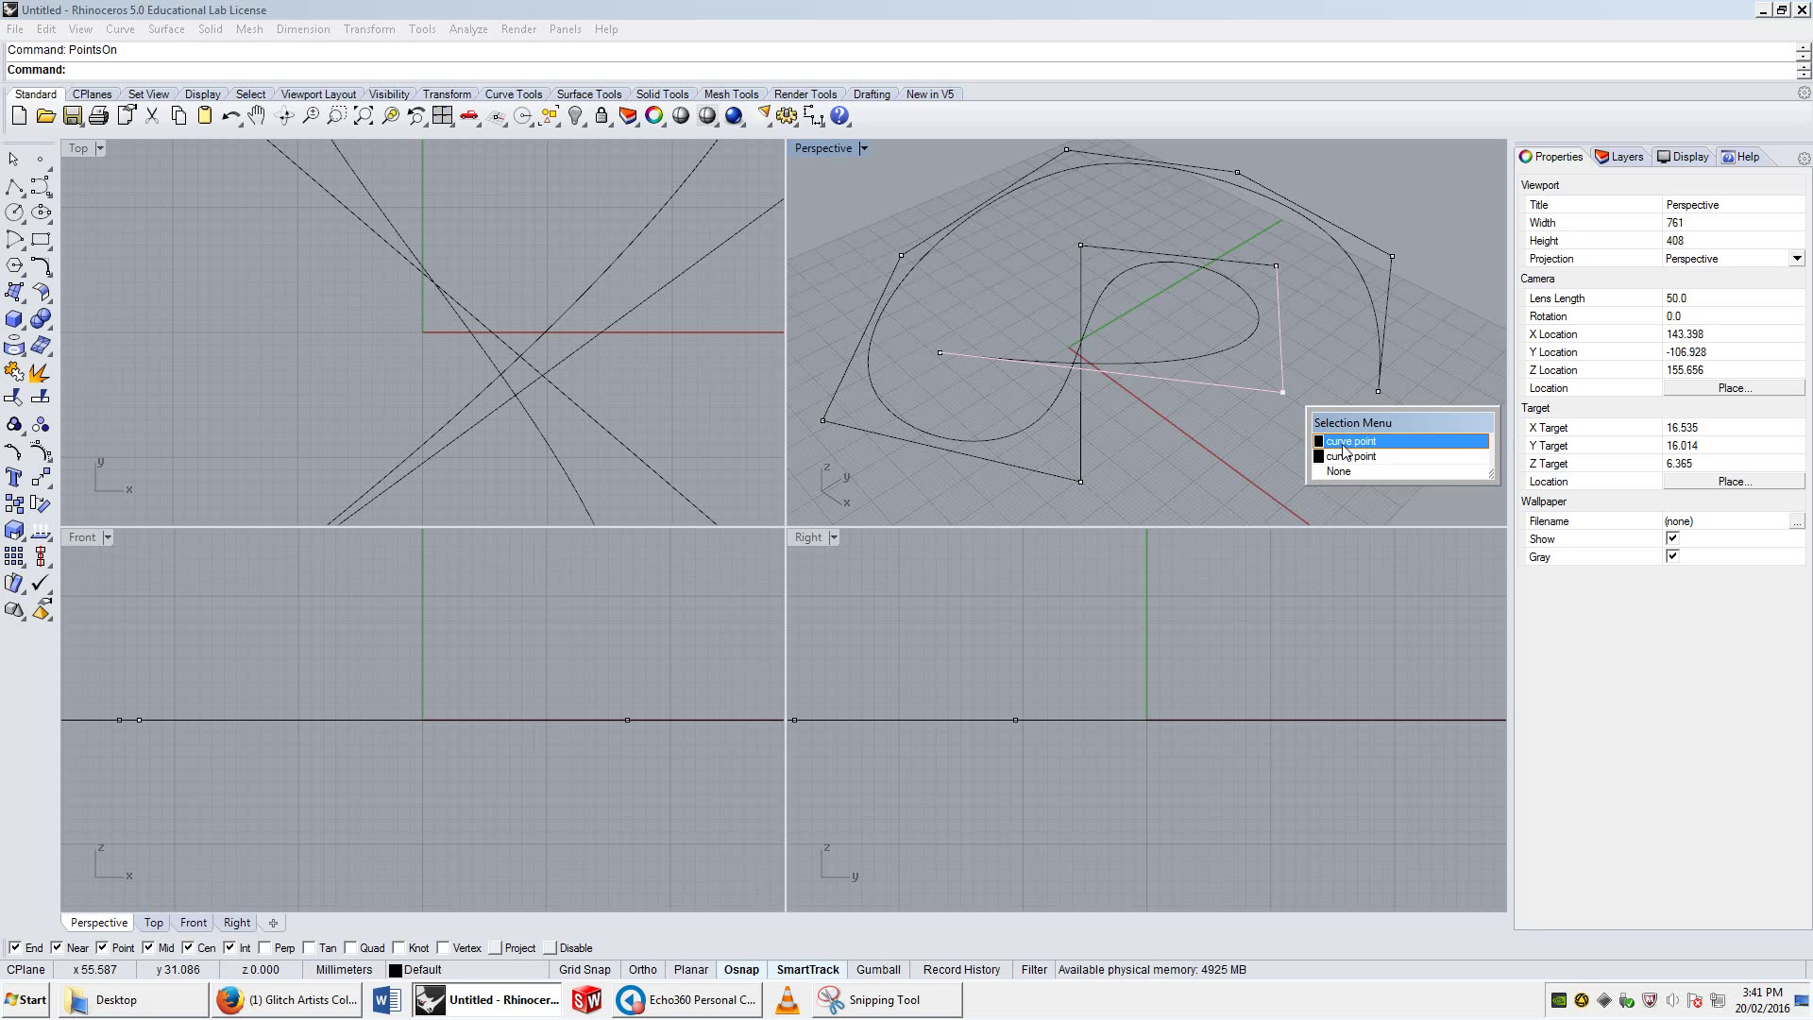
{"action": "left_click", "coordinate": [1343, 457]}
{"action": "scroll", "coordinate": [1334, 439], "scroll_direction": "down", "scroll_amount": 6}
{"action": "type", "text": "m"}
{"action": "key", "text": "Return"}
{"action": "left_click", "coordinate": [1307, 440]}
{"action": "mouse_move", "coordinate": [1336, 466]}
{"action": "left_mouse_down"}
{"action": "mouse_move", "coordinate": [1389, 505]}
{"action": "mouse_move", "coordinate": [1336, 490]}
{"action": "mouse_move", "coordinate": [1379, 506]}
{"action": "mouse_move", "coordinate": [1425, 434]}
{"action": "mouse_move", "coordinate": [1358, 370]}
{"action": "mouse_move", "coordinate": [1364, 491]}
{"action": "mouse_move", "coordinate": [1322, 458]}
{"action": "left_mouse_up"}
{"action": "scroll", "coordinate": [1270, 433], "scroll_direction": "up", "scroll_amount": 8}
{"action": "key", "text": "Escape"}
Step: Move the polyline off the smooth curve to an empty area beyond the grid
{"action": "left_click", "coordinate": [1295, 366]}
{"action": "scroll", "coordinate": [1271, 404], "scroll_direction": "down", "scroll_amount": 4}
{"action": "left_click", "coordinate": [1237, 349]}
{"action": "left_click", "coordinate": [1261, 388]}
{"action": "left_click", "coordinate": [1265, 375]}
{"action": "left_click", "coordinate": [1250, 347]}
{"action": "left_click", "coordinate": [1278, 377]}
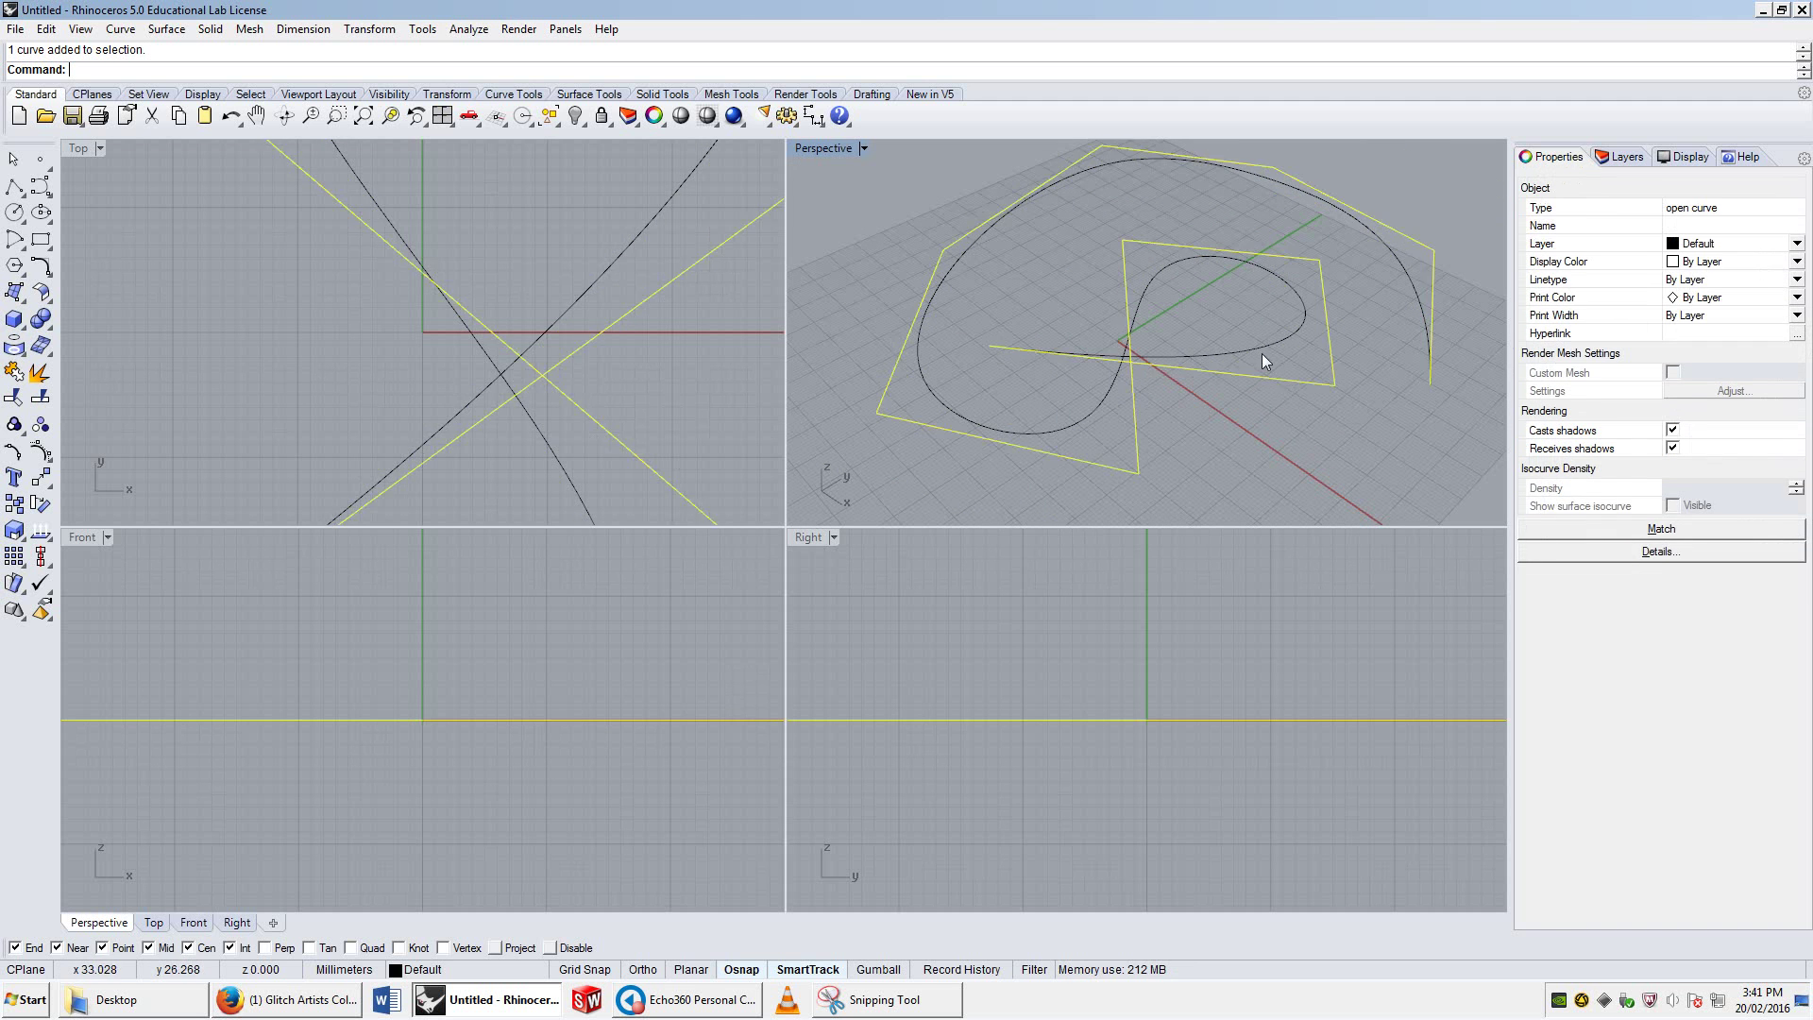
{"action": "type", "text": "move"}
{"action": "key", "text": "Return"}
{"action": "scroll", "coordinate": [1204, 439], "scroll_direction": "down", "scroll_amount": 4}
{"action": "left_click", "coordinate": [1209, 444]}
{"action": "left_click", "coordinate": [1389, 342]}
{"action": "scroll", "coordinate": [1387, 269], "scroll_direction": "up", "scroll_amount": 5}
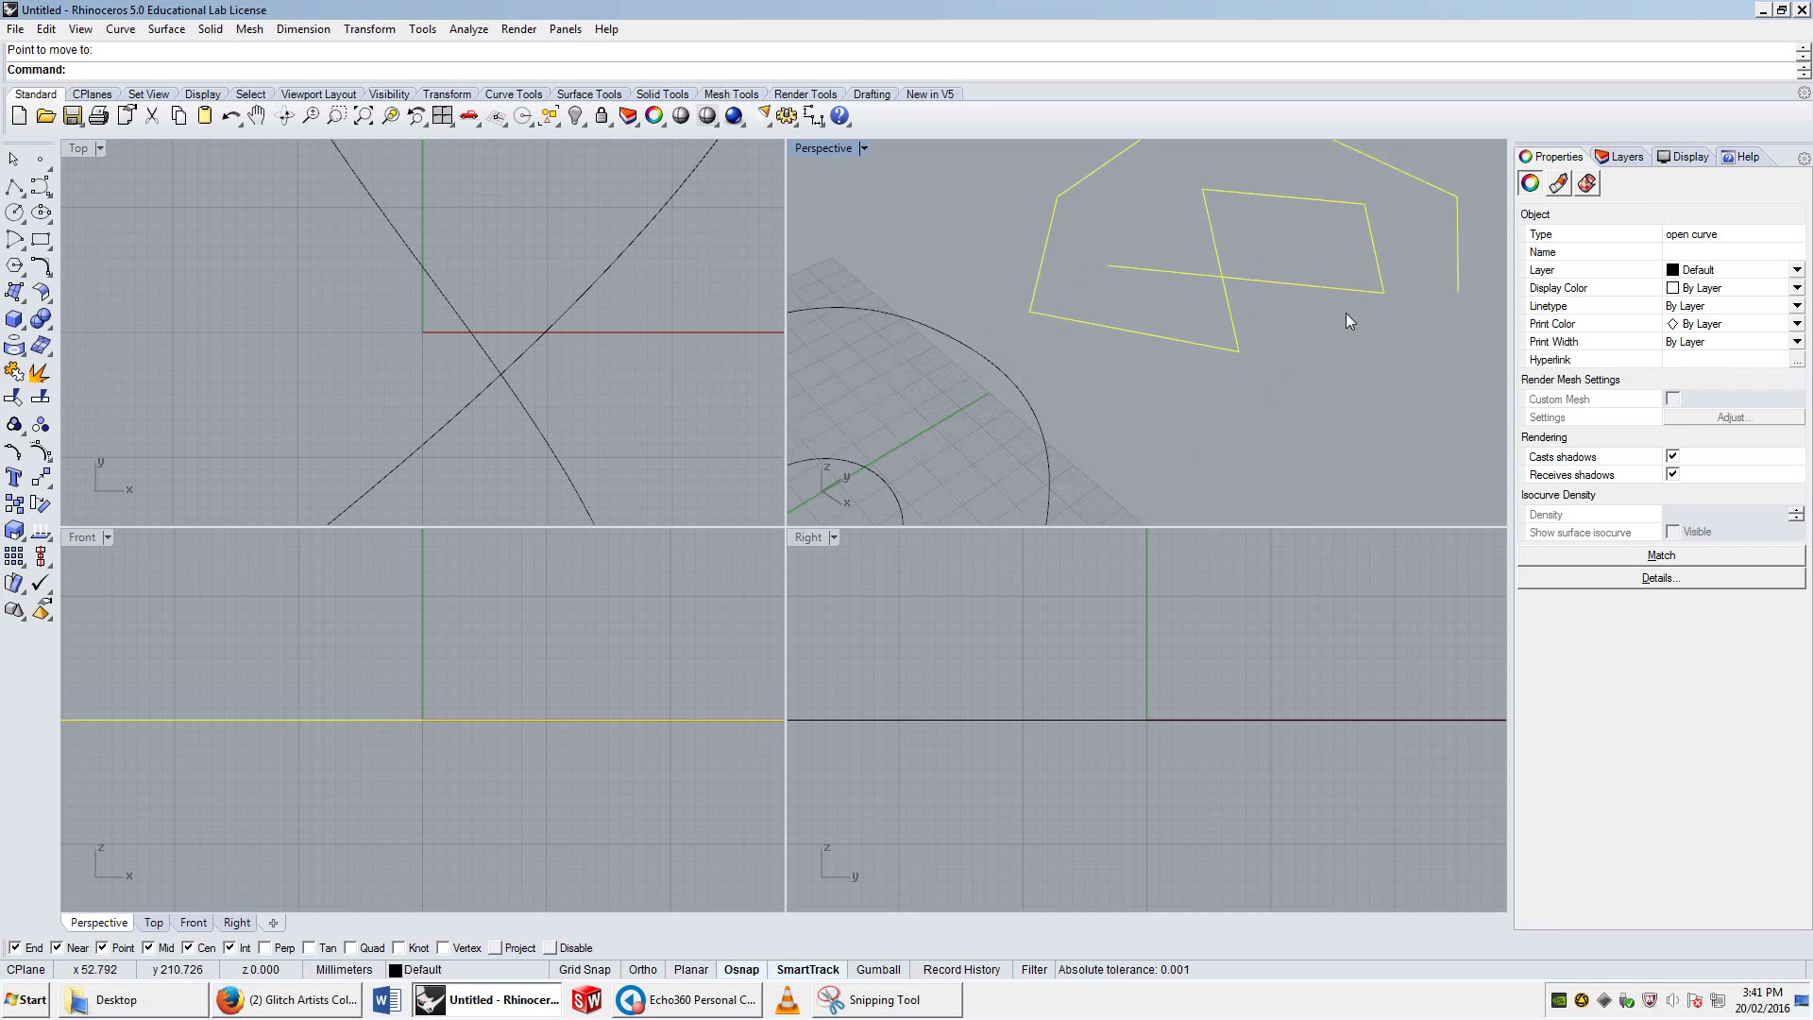
Step: Explode the moved polyline into separate lines and pick its segments one by one
{"action": "scroll", "coordinate": [1309, 323], "scroll_direction": "down", "scroll_amount": 2}
{"action": "type", "text": "Explode"}
{"action": "key", "text": "Return"}
{"action": "left_click", "coordinate": [1321, 305]}
{"action": "left_click", "coordinate": [1346, 291]}
{"action": "left_click", "coordinate": [1375, 258]}
{"action": "left_click", "coordinate": [1324, 218]}
{"action": "left_click", "coordinate": [1253, 253]}
{"action": "left_click", "coordinate": [1231, 330]}
Step: Try to explode the smooth degree 3 curve
{"action": "scroll", "coordinate": [1114, 326], "scroll_direction": "down", "scroll_amount": 3}
{"action": "left_click", "coordinate": [1080, 308]}
{"action": "type", "text": "Expl"}
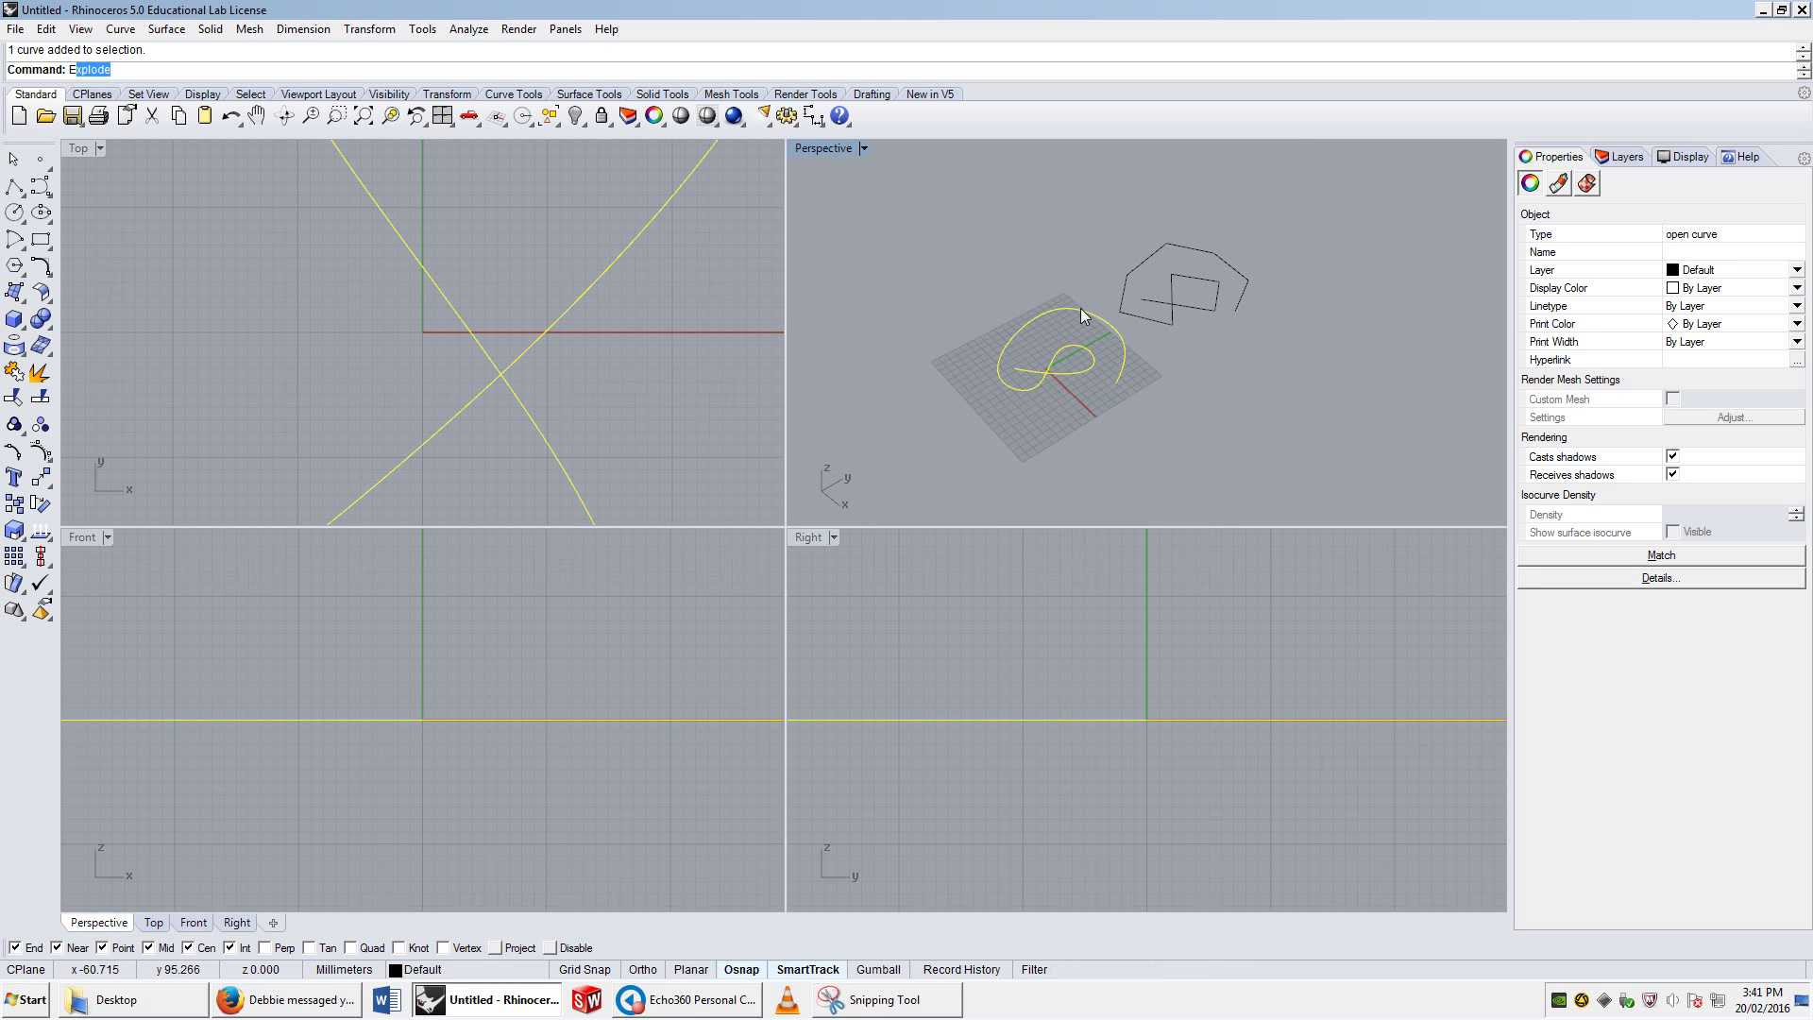
{"action": "key", "text": "Return"}
{"action": "left_click", "coordinate": [1095, 376]}
{"action": "left_click", "coordinate": [1120, 373]}
{"action": "left_click", "coordinate": [1182, 370]}
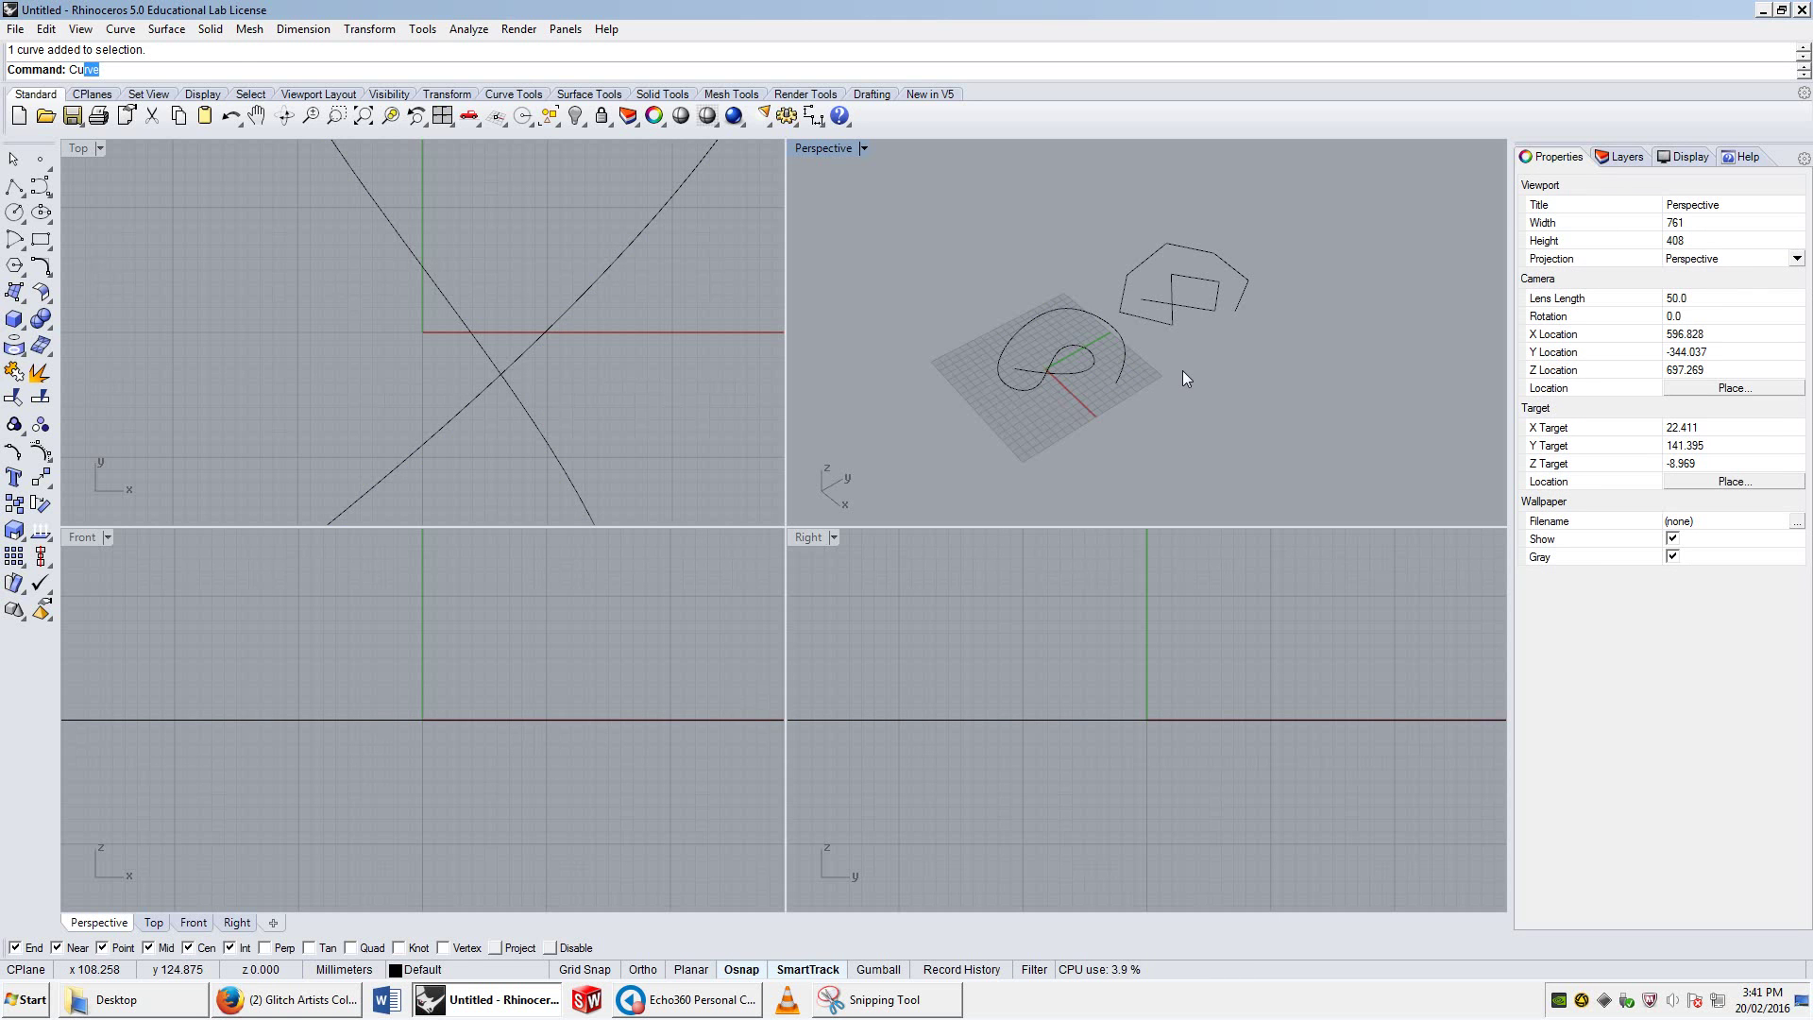
Step: Draw a degree 7 control point curve looping freely around the grid and the smooth curve
{"action": "type", "text": "Curv"}
{"action": "key", "text": "Return"}
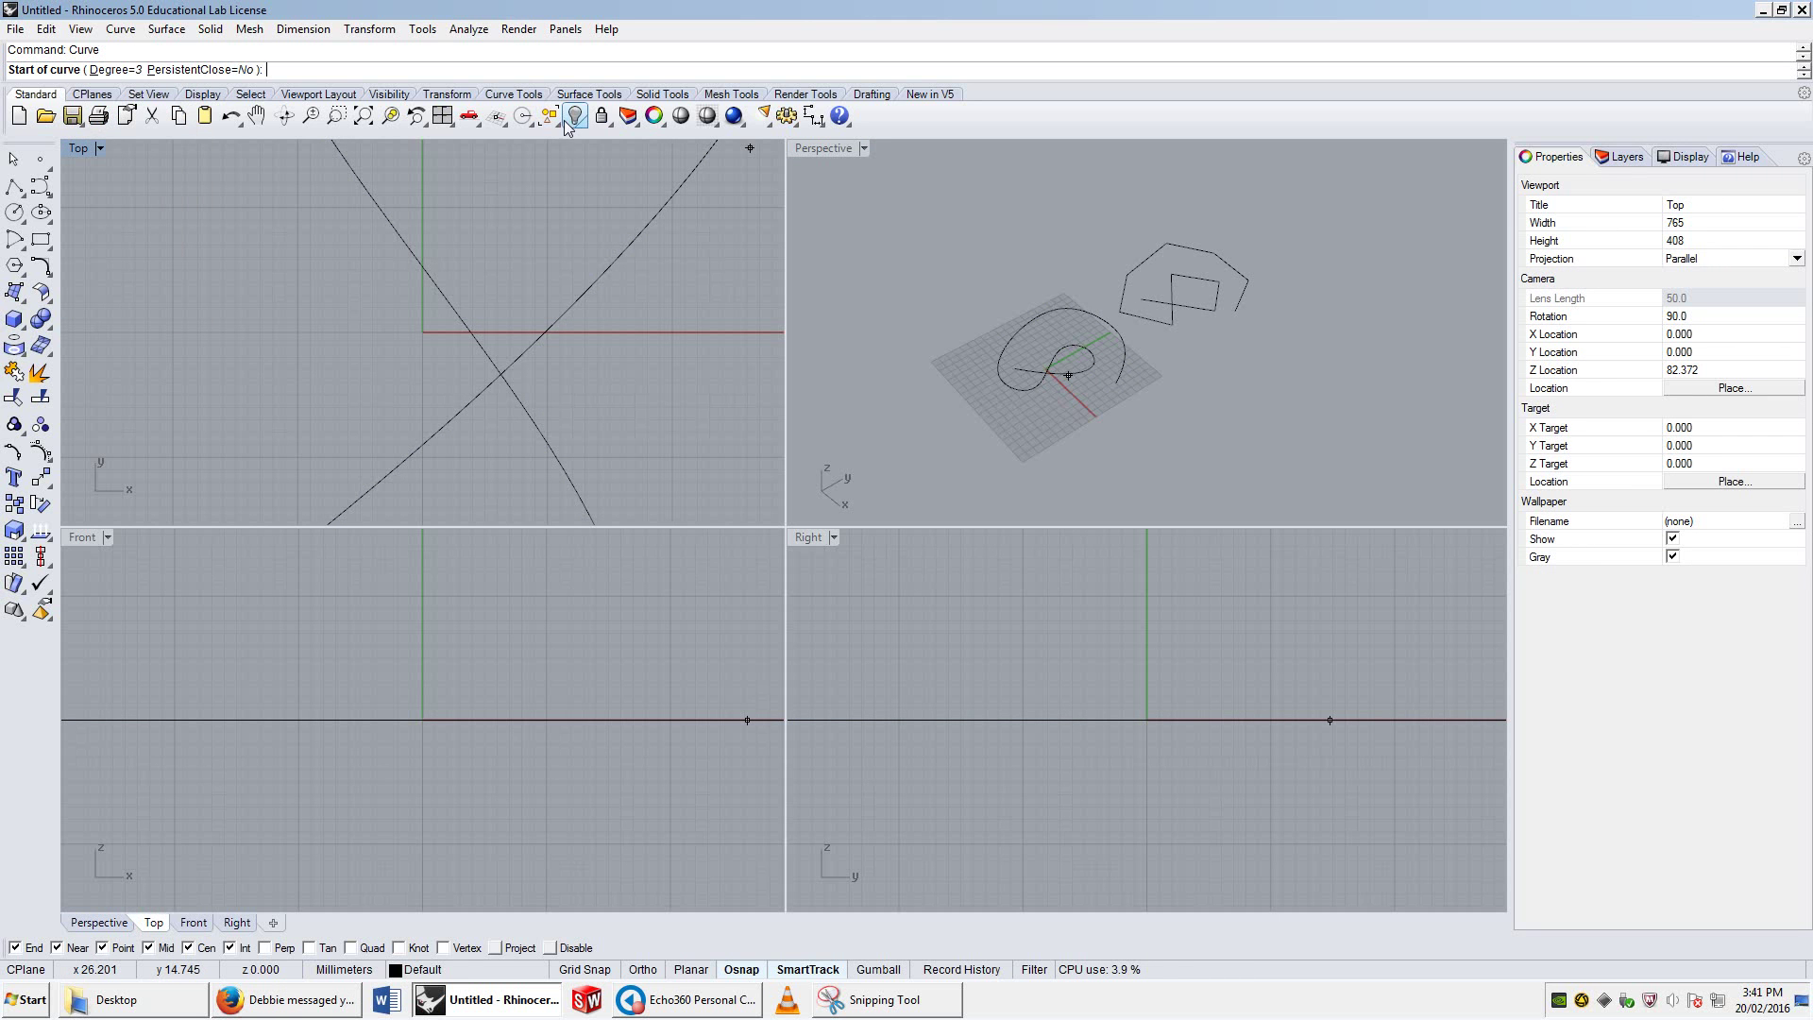
{"action": "left_click", "coordinate": [119, 72]}
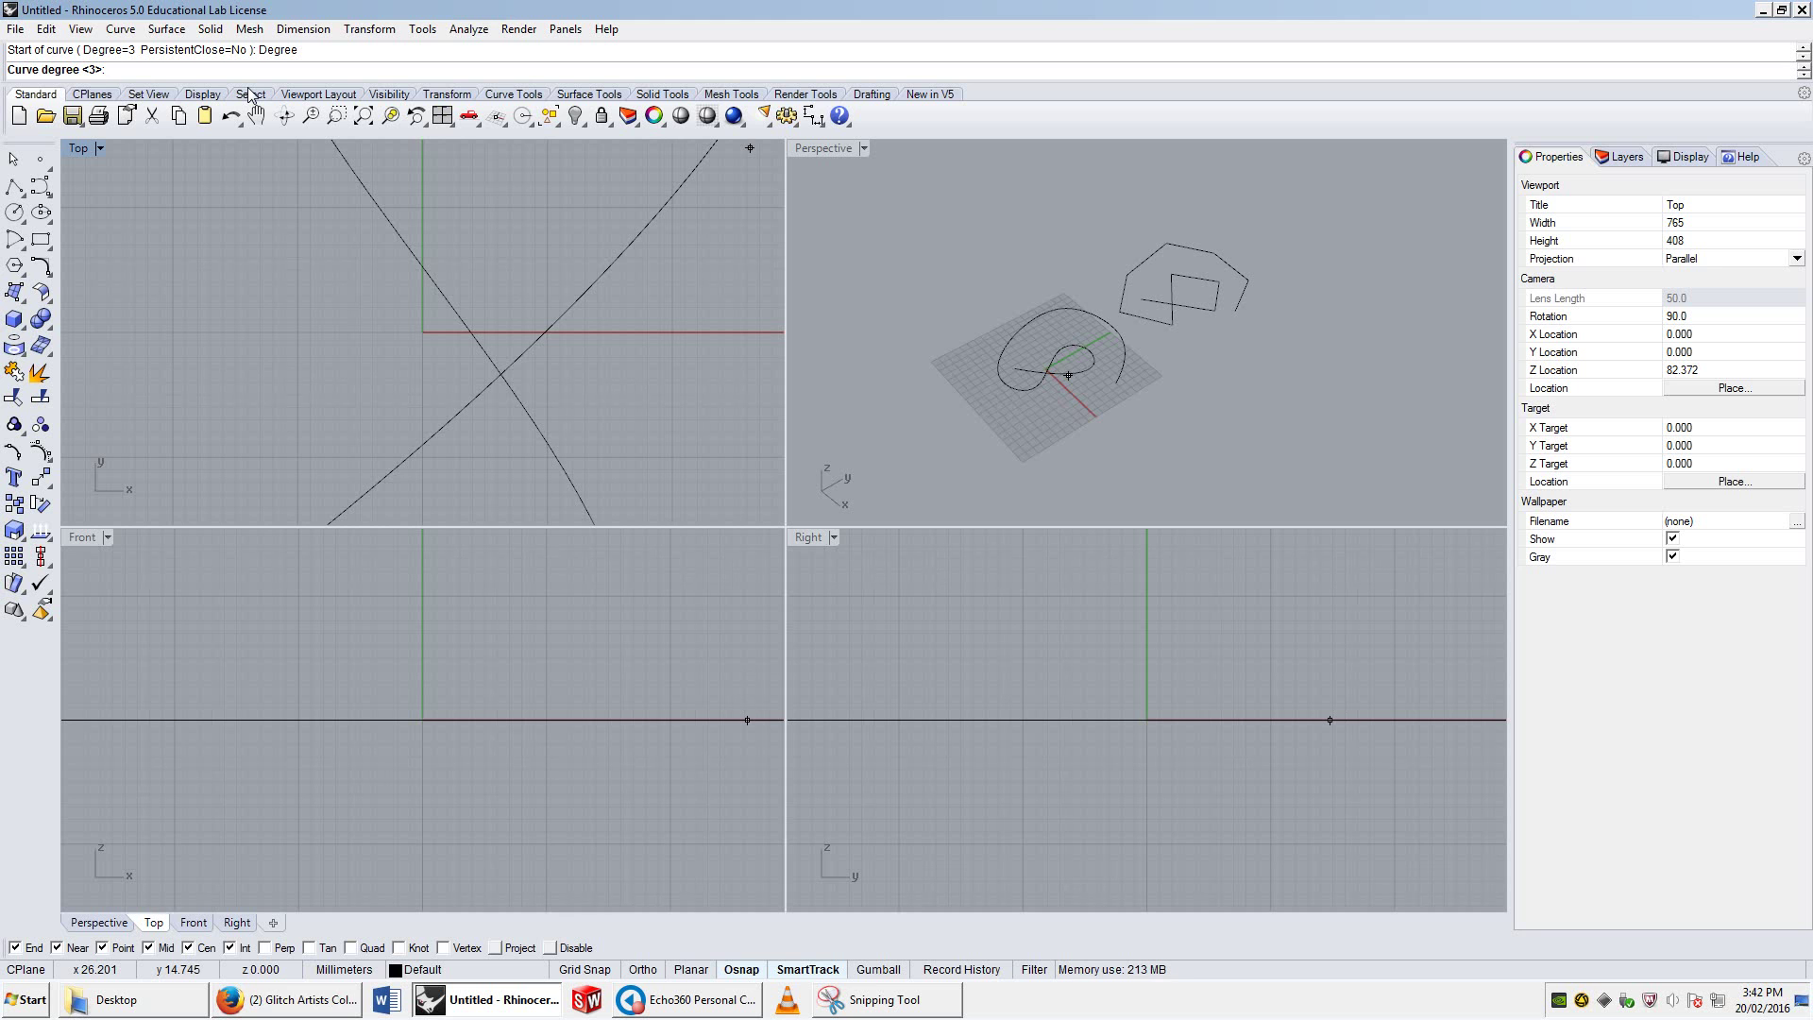
{"action": "type", "text": "7"}
{"action": "key", "text": "Return"}
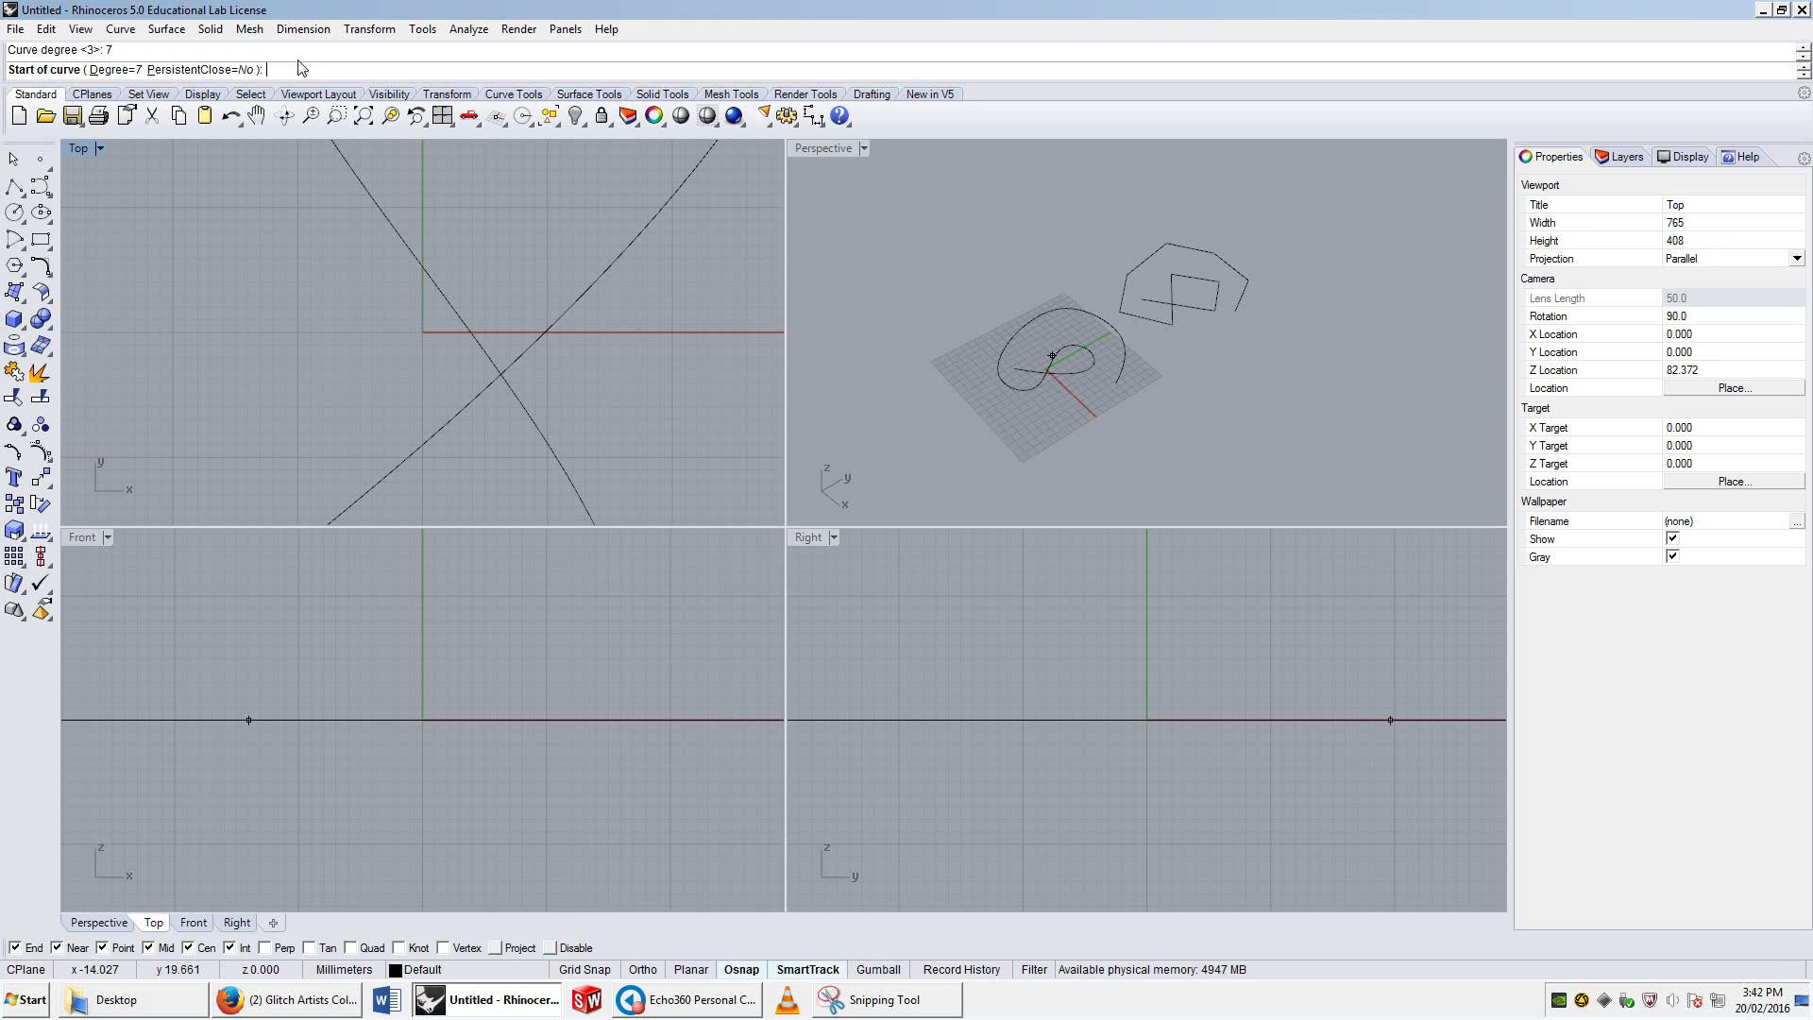
{"action": "left_click", "coordinate": [1017, 488]}
{"action": "left_click", "coordinate": [1086, 424]}
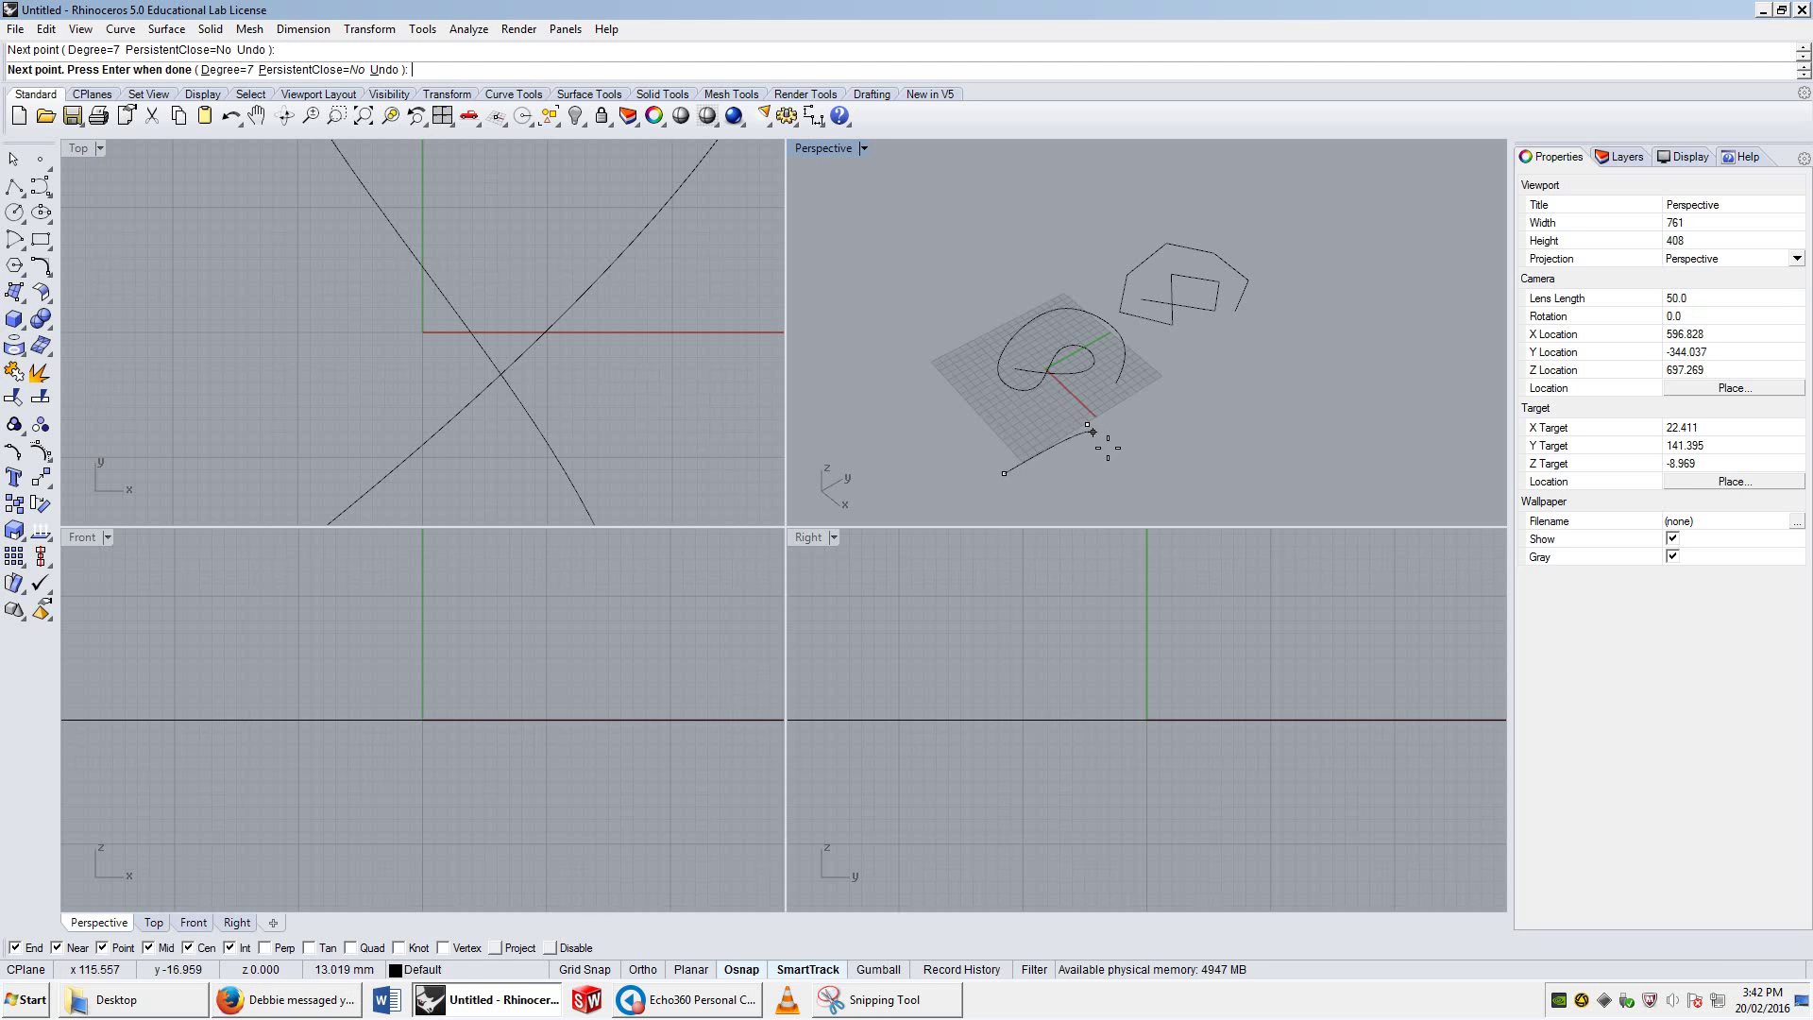
{"action": "left_click", "coordinate": [1102, 440]}
{"action": "left_click", "coordinate": [1149, 413]}
{"action": "left_click", "coordinate": [1171, 365]}
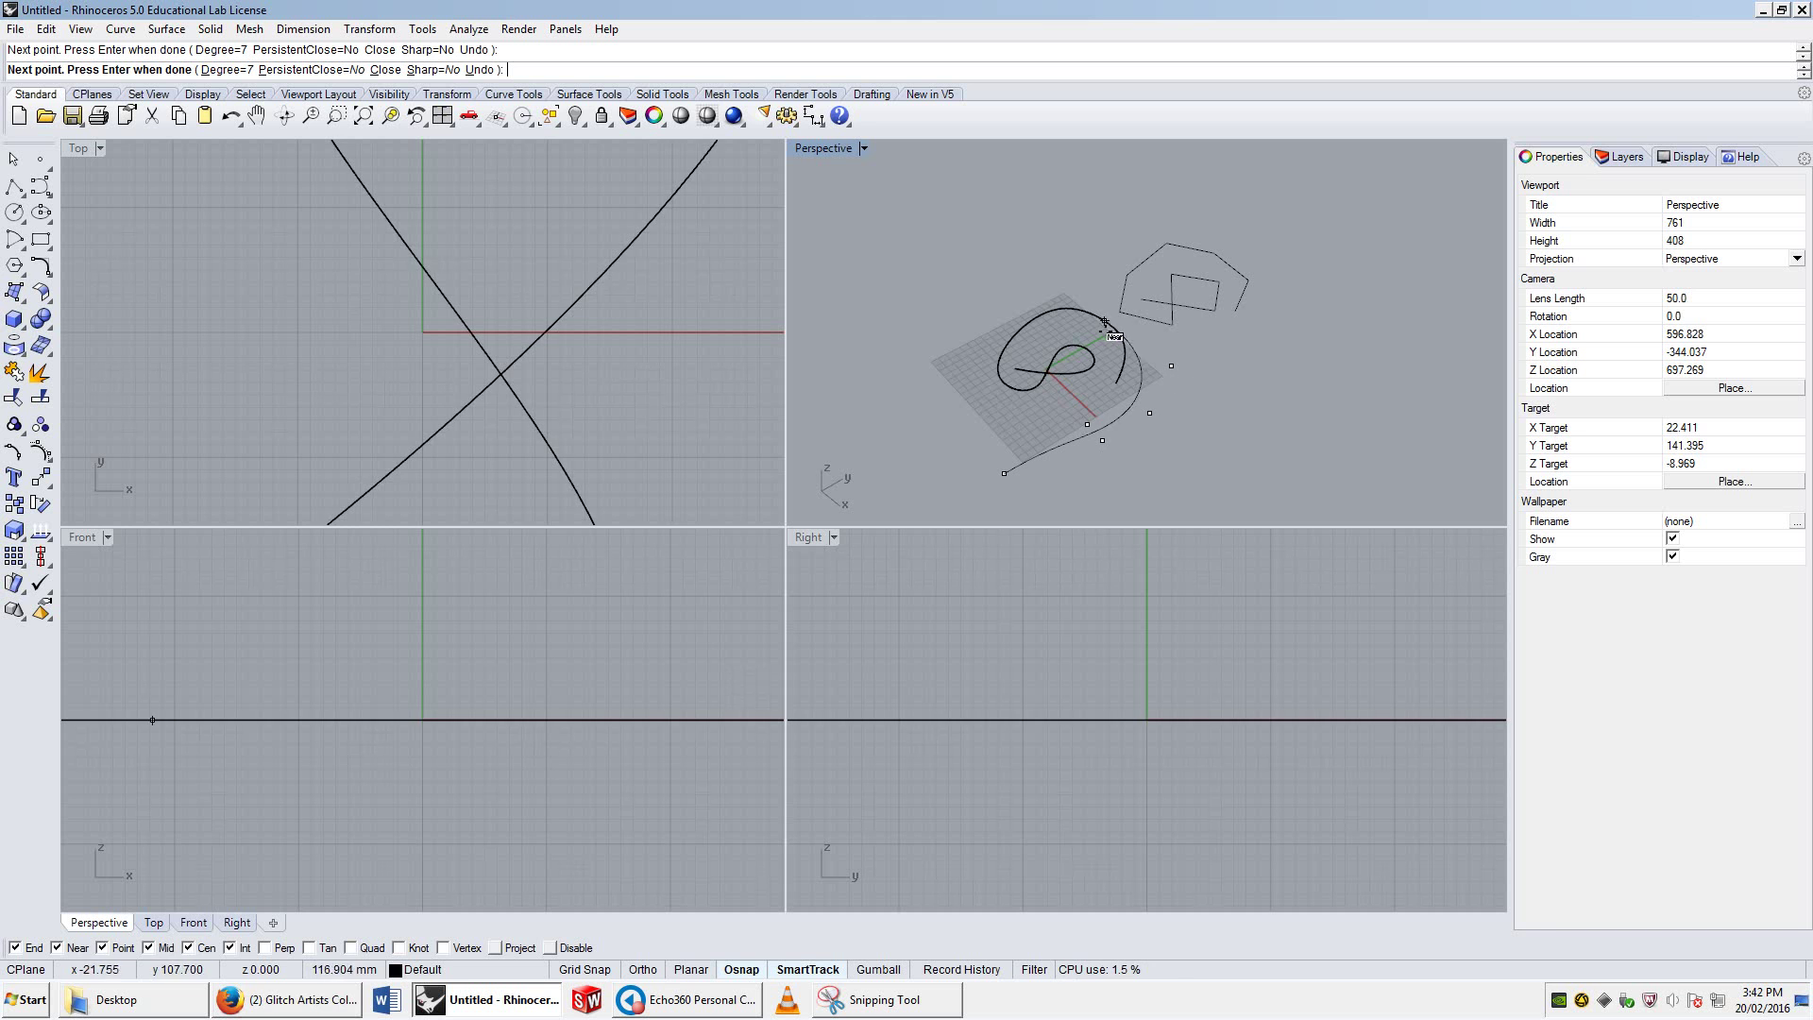
{"action": "left_click", "coordinate": [1071, 289]}
{"action": "left_click", "coordinate": [952, 299]}
{"action": "left_click", "coordinate": [935, 403]}
{"action": "left_click", "coordinate": [945, 468]}
{"action": "left_click", "coordinate": [930, 506]}
{"action": "left_click", "coordinate": [1050, 507]}
{"action": "left_click", "coordinate": [1184, 439]}
{"action": "right_click", "coordinate": [1177, 439]}
Step: Delete all the curves and lines in the model
{"action": "scroll", "coordinate": [1090, 408], "scroll_direction": "up", "scroll_amount": 6}
{"action": "scroll", "coordinate": [1090, 365], "scroll_direction": "down", "scroll_amount": 6}
{"action": "left_click_drag", "start_coordinate": [1307, 427], "coordinate": [931, 190]}
{"action": "key", "text": "Delete"}
Step: Draw a 10 mm line from the origin along the green Y axis
{"action": "key", "text": "Return"}
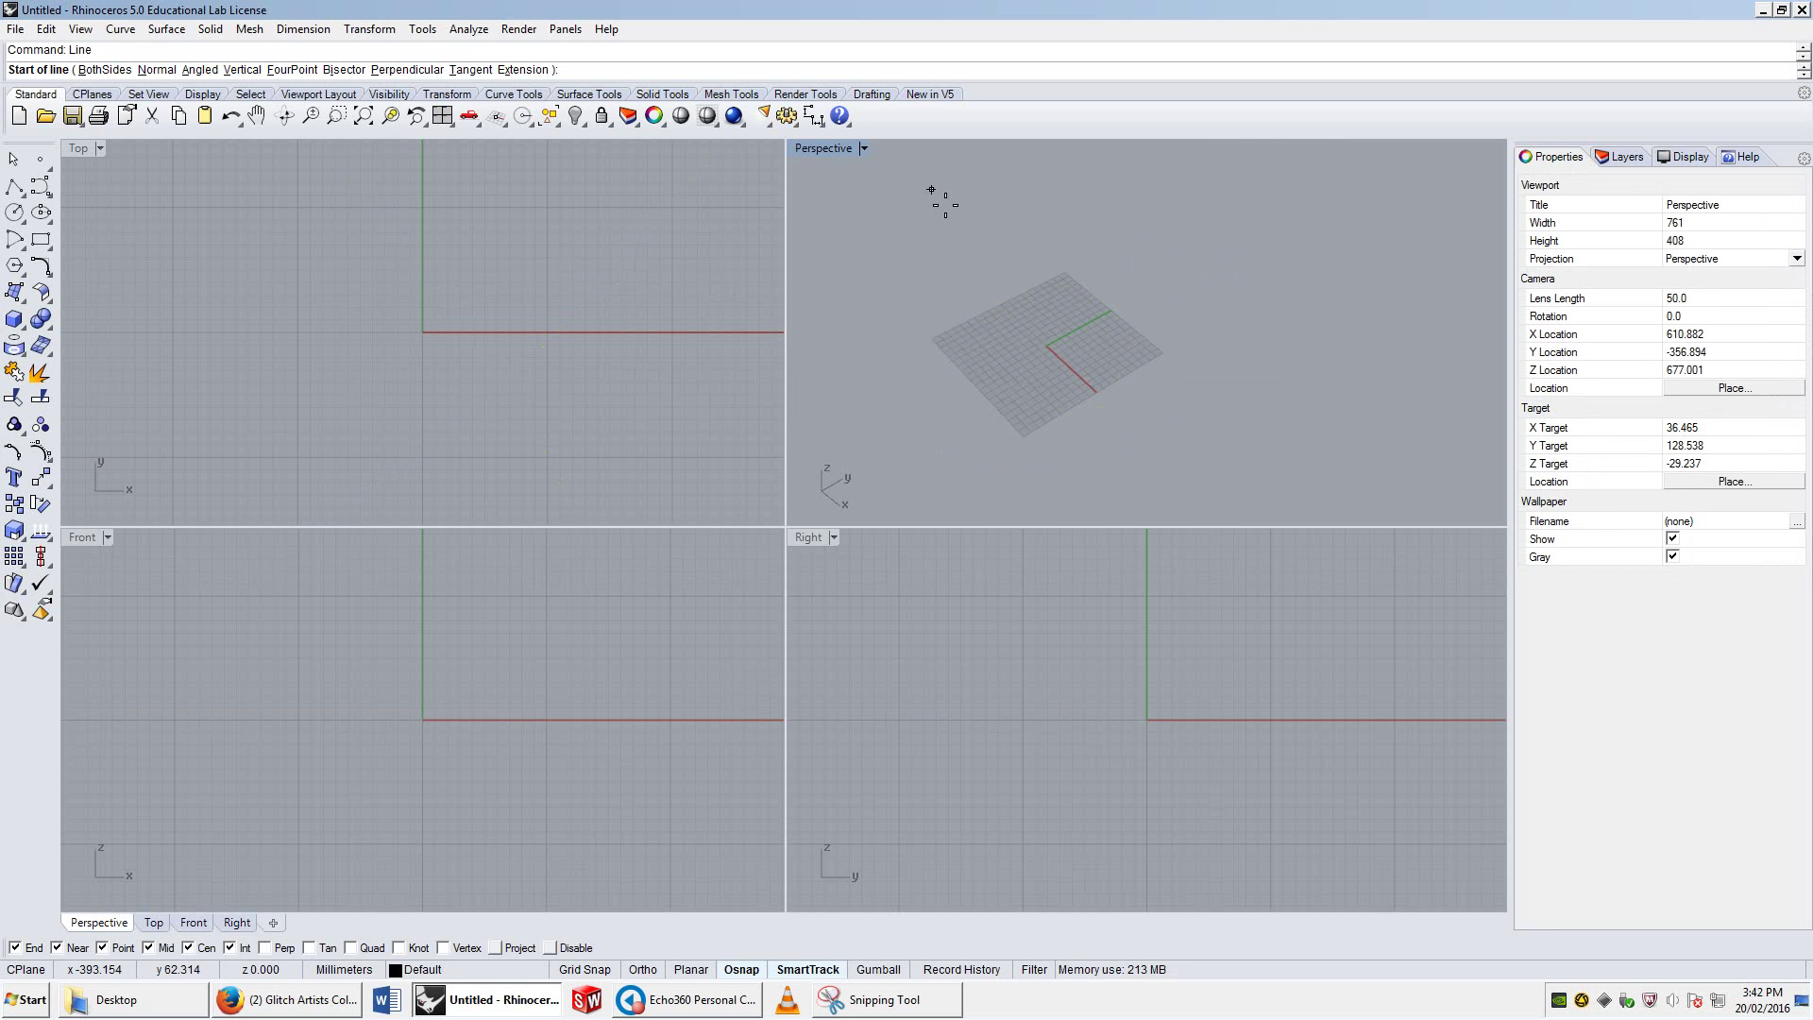
{"action": "scroll", "coordinate": [1067, 387], "scroll_direction": "up", "scroll_amount": 5}
{"action": "left_click", "coordinate": [930, 304]}
{"action": "type", "text": "10"}
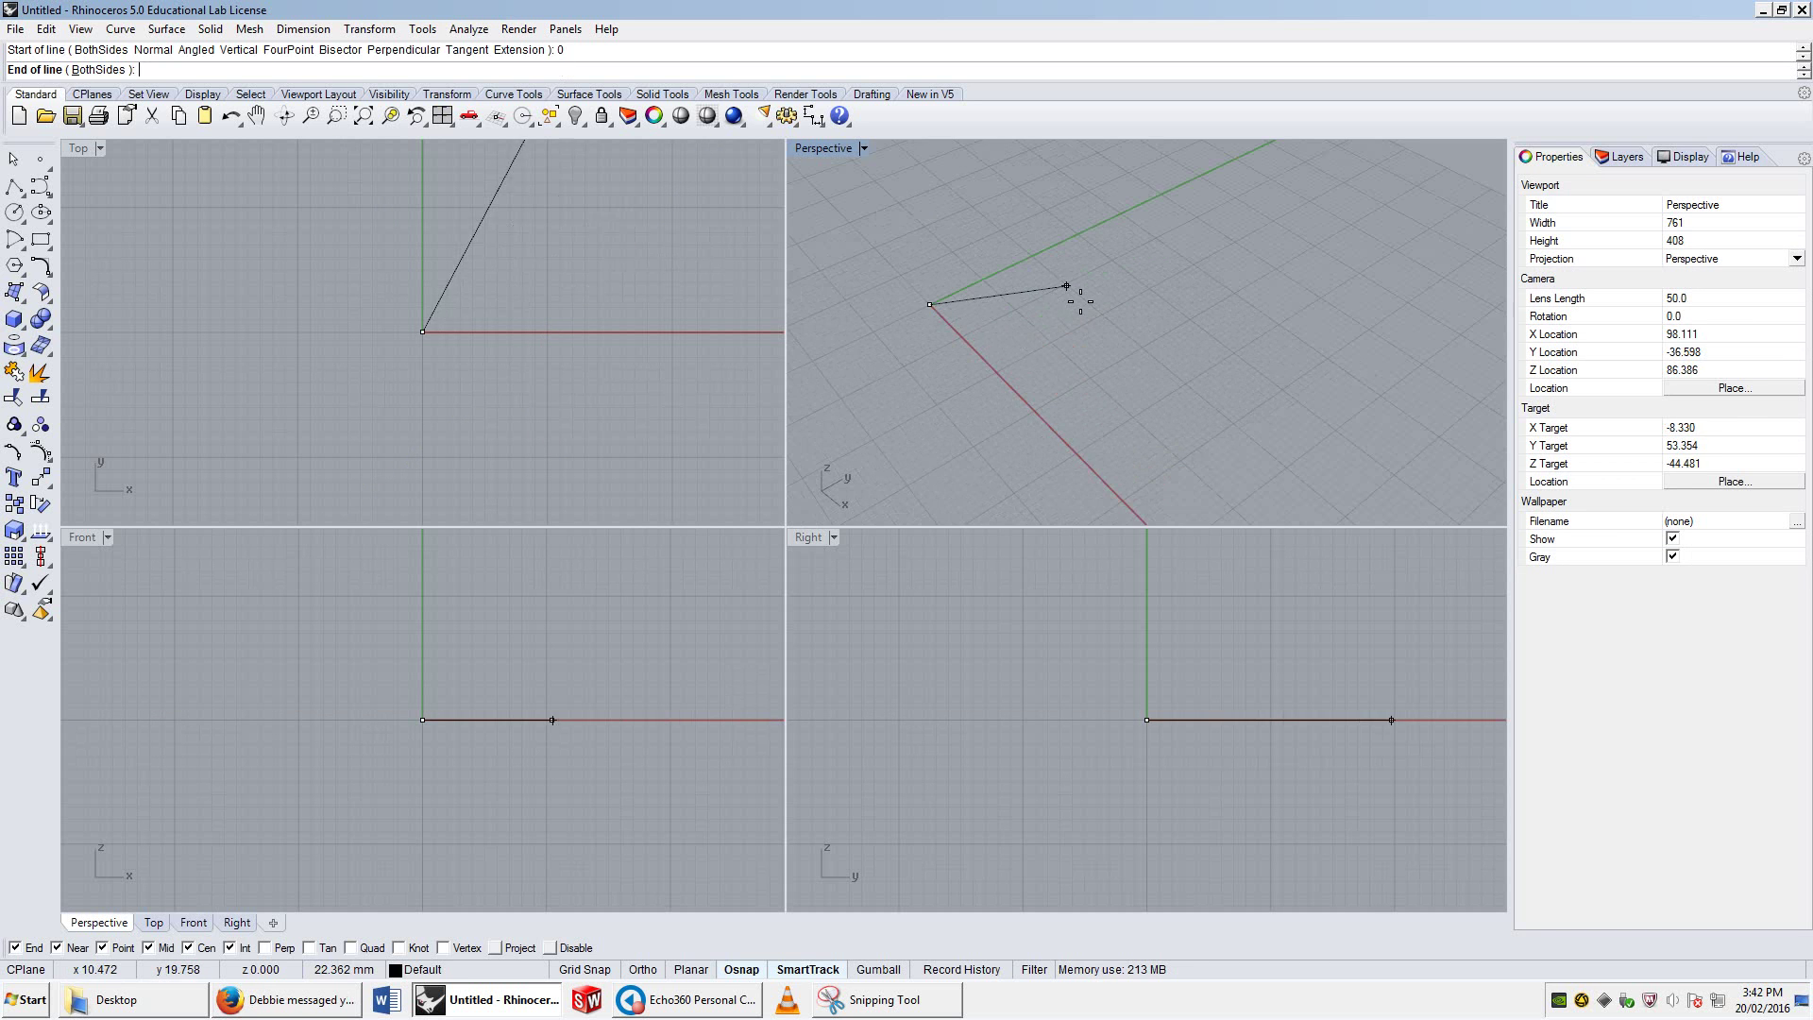
{"action": "key", "text": "Return"}
{"action": "left_click", "coordinate": [1084, 284]}
Step: Draw a second 10 mm line from the first line's far end, parallel to the red X axis
{"action": "left_click", "coordinate": [970, 289]}
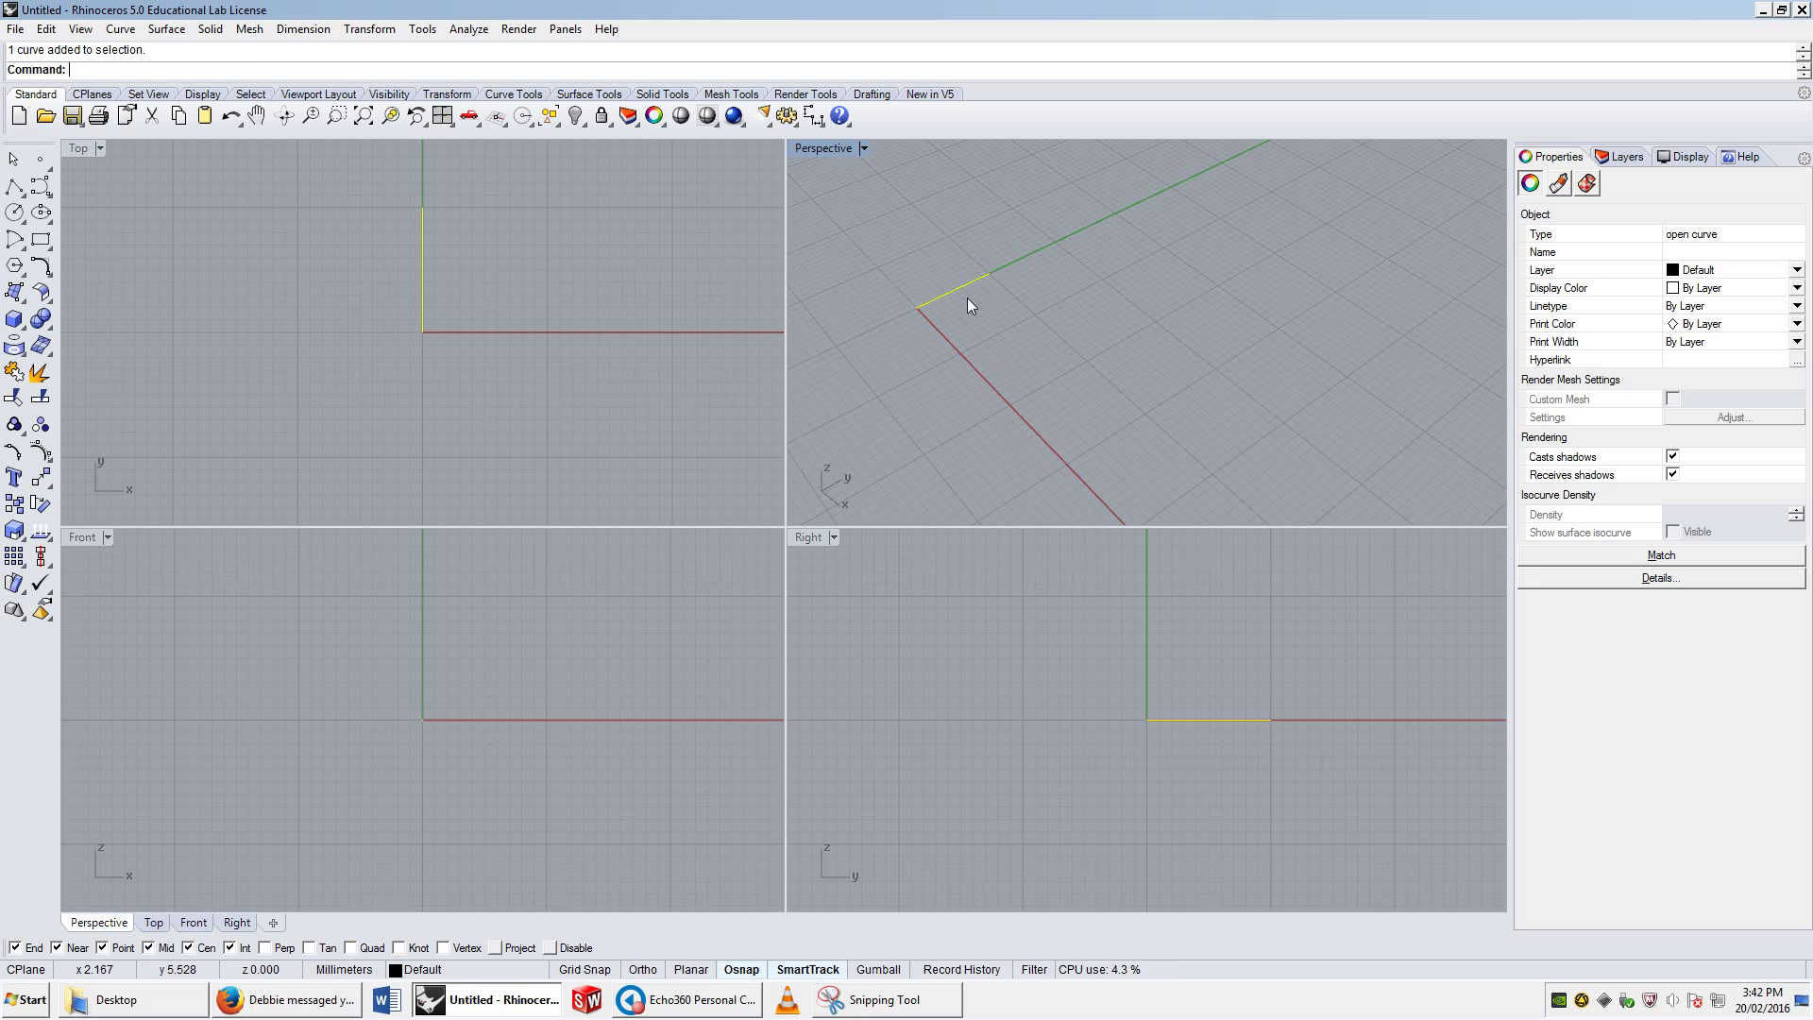
{"action": "key", "text": "Return"}
{"action": "left_click", "coordinate": [991, 276]}
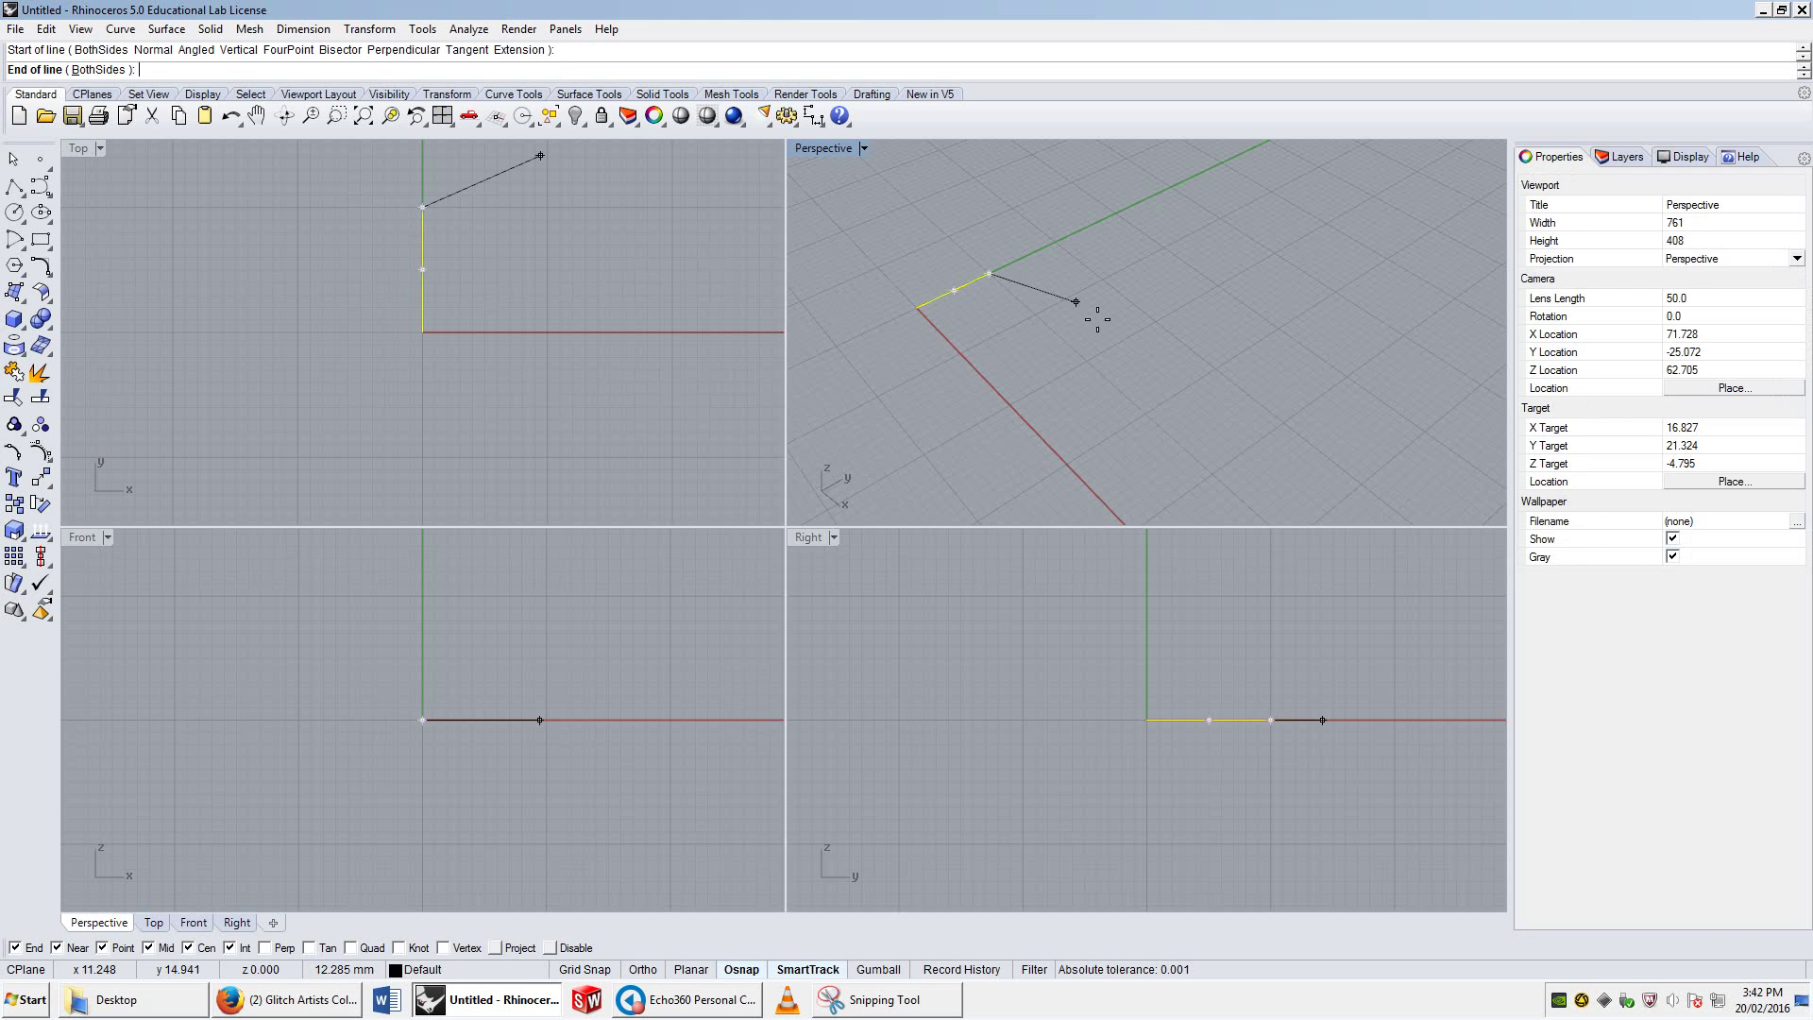
{"action": "left_click", "coordinate": [1111, 276]}
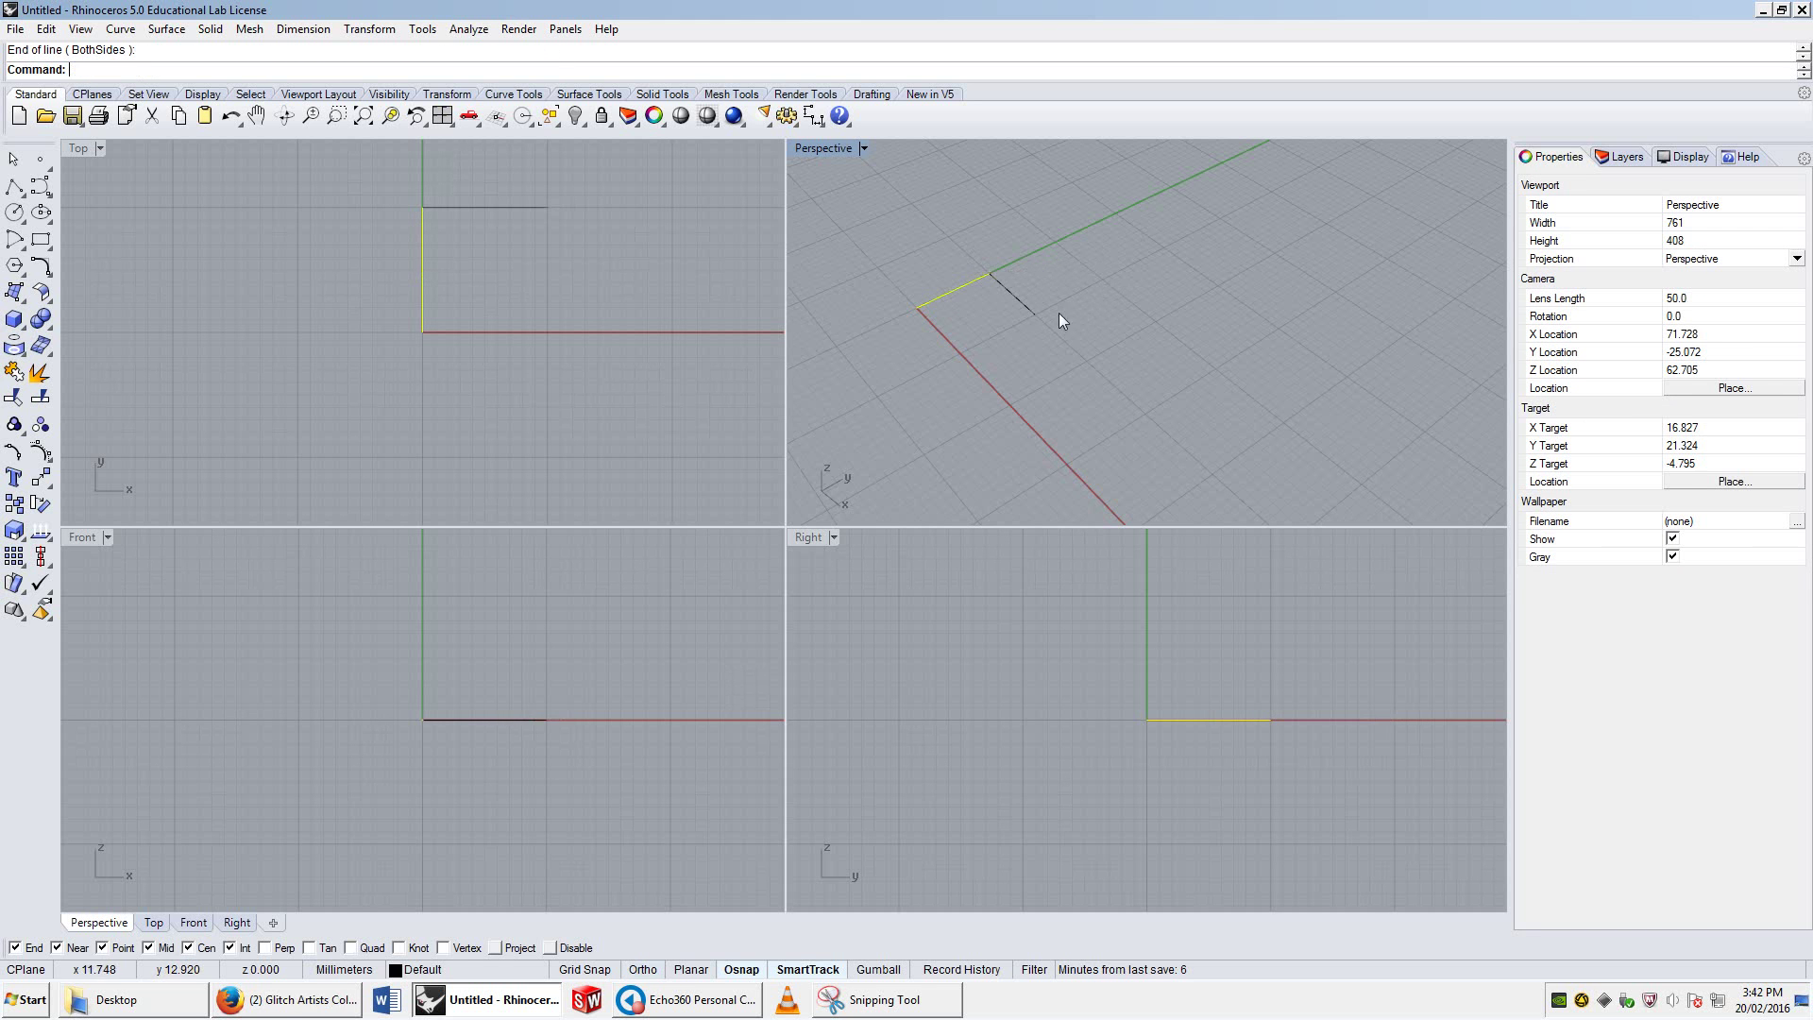
Step: Copy the two lines five times from the origin, each copy starting at the previous end, to form a continuous zigzag
{"action": "left_click", "coordinate": [1010, 294]}
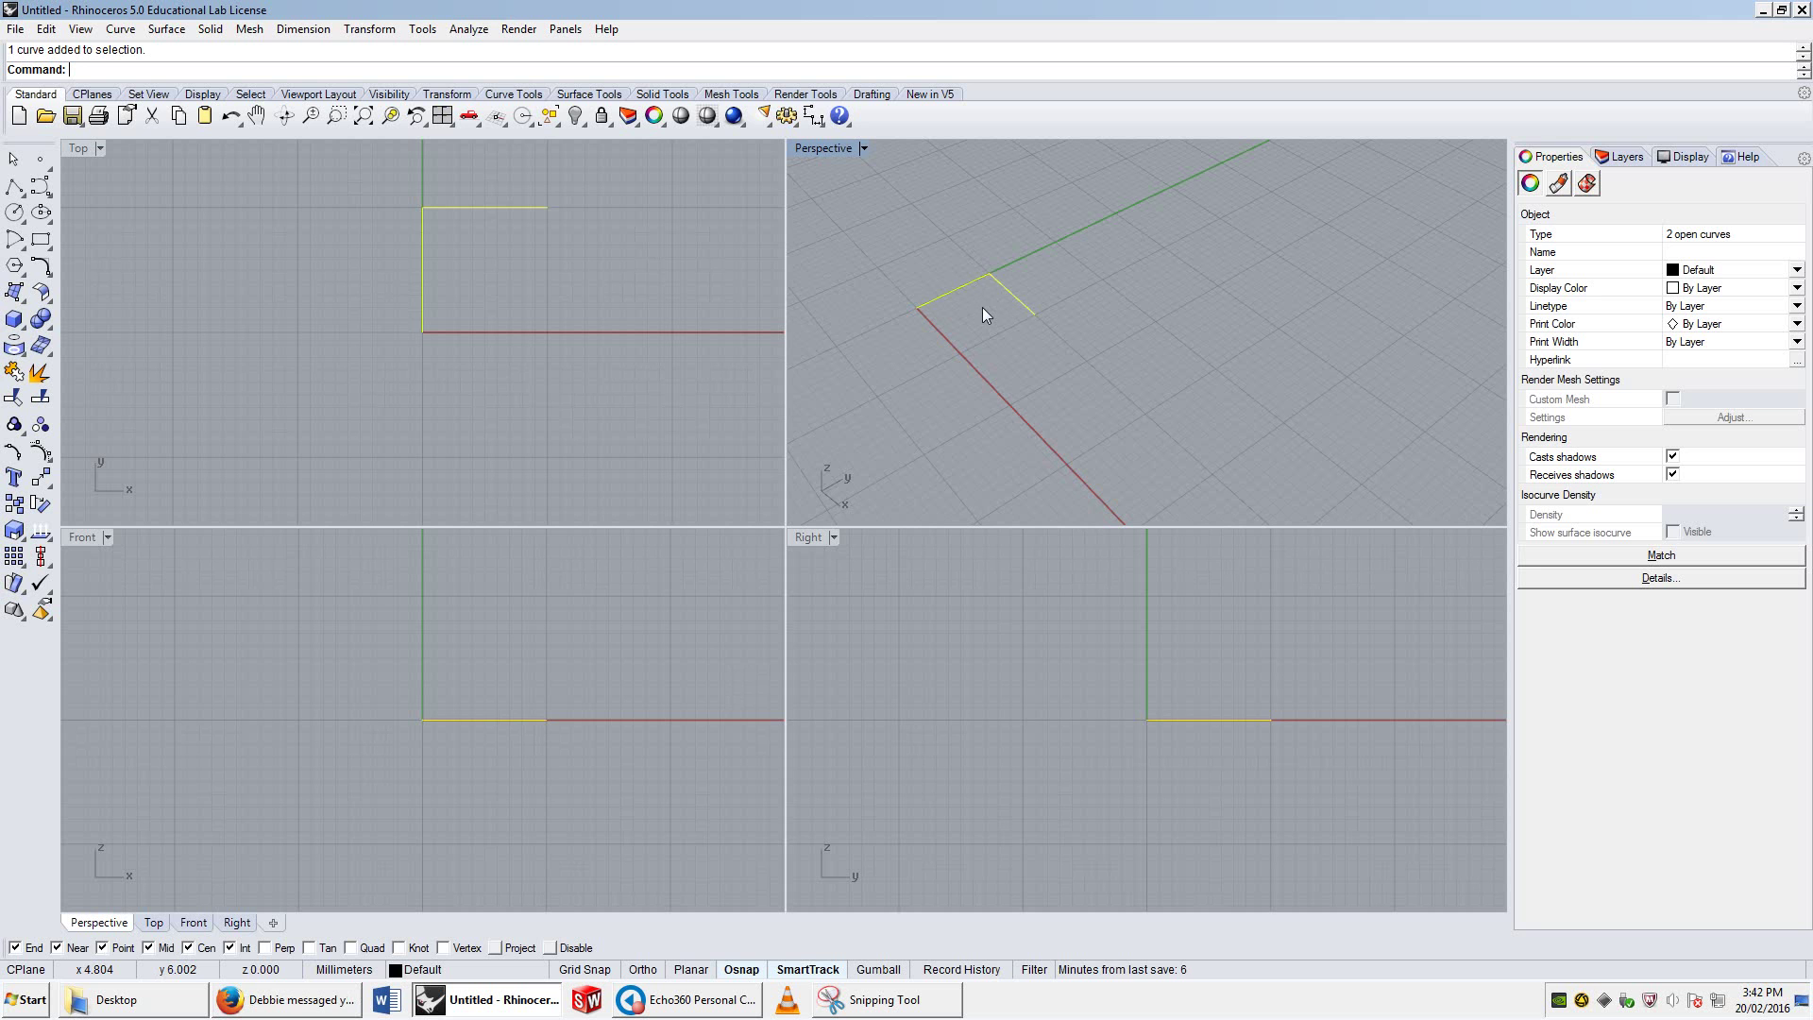
{"action": "type", "text": "Copy"}
{"action": "key", "text": "Return"}
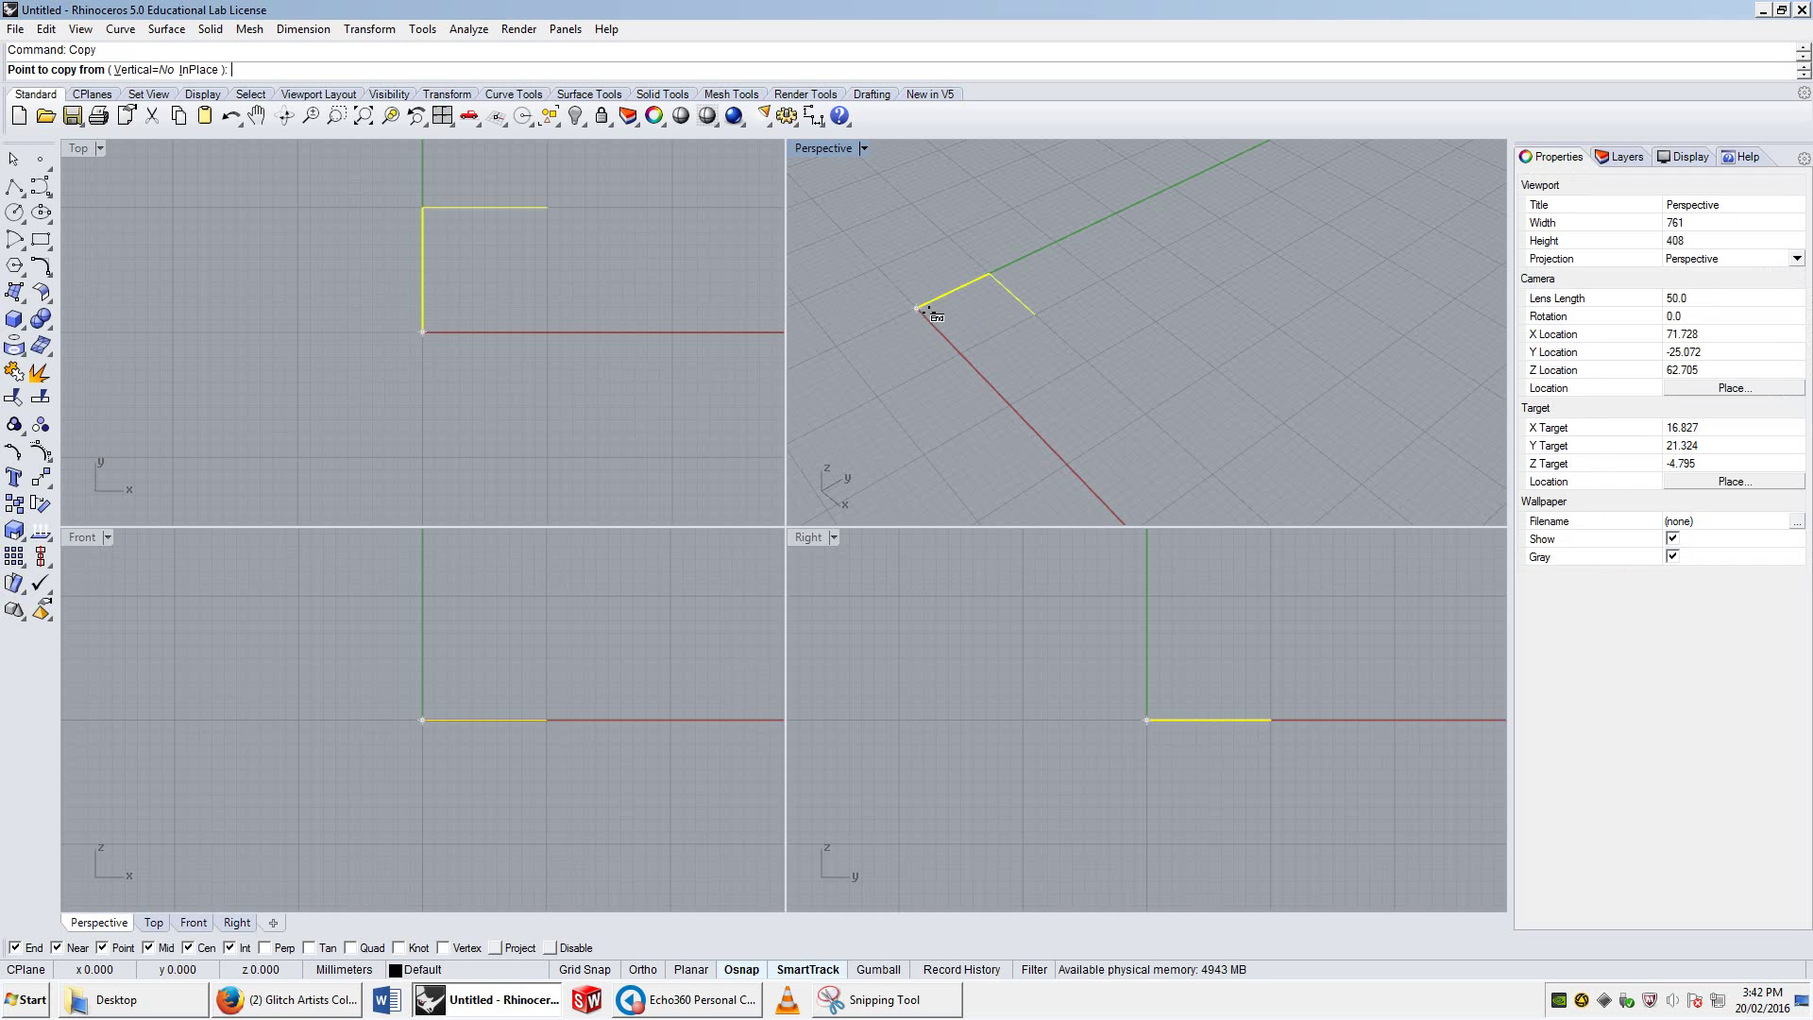
{"action": "left_click", "coordinate": [918, 309]}
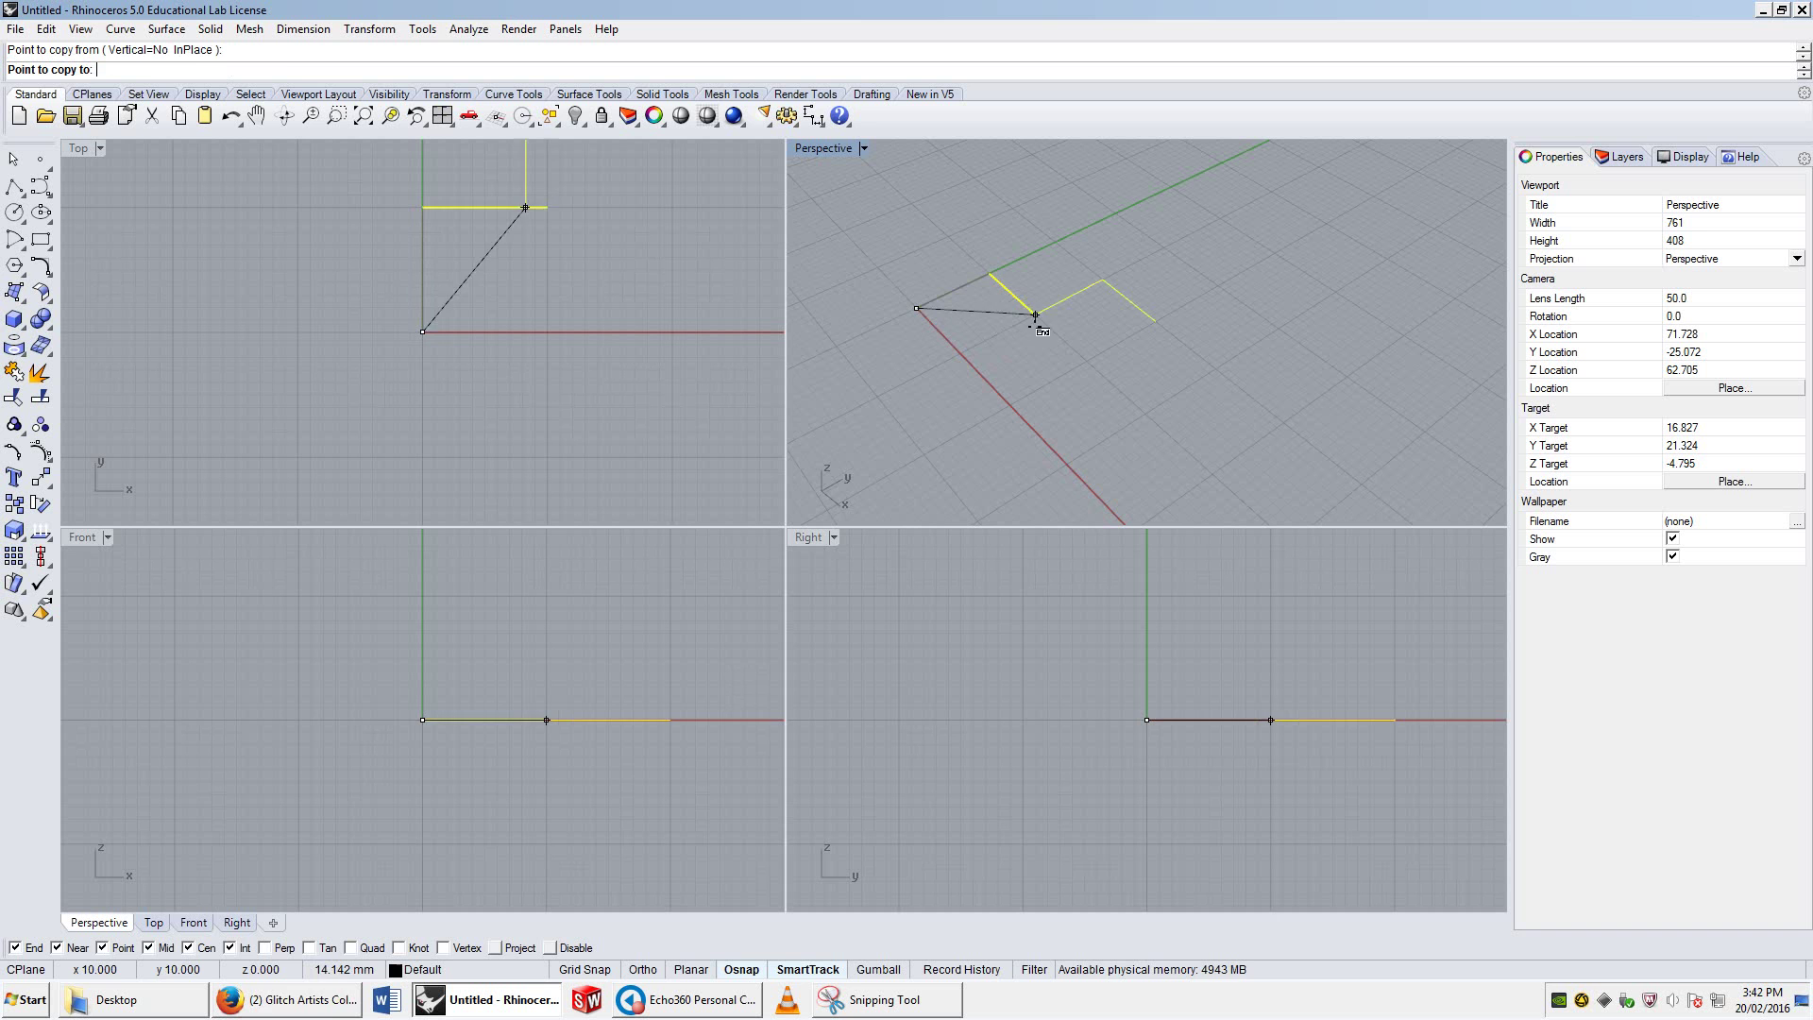
{"action": "left_click", "coordinate": [1156, 323]}
{"action": "left_click", "coordinate": [1280, 329]}
{"action": "left_click", "coordinate": [1404, 334]}
{"action": "scroll", "coordinate": [1285, 342], "scroll_direction": "down", "scroll_amount": 4}
{"action": "left_click", "coordinate": [1284, 323]}
{"action": "left_click", "coordinate": [1338, 338]}
{"action": "key", "text": "Return"}
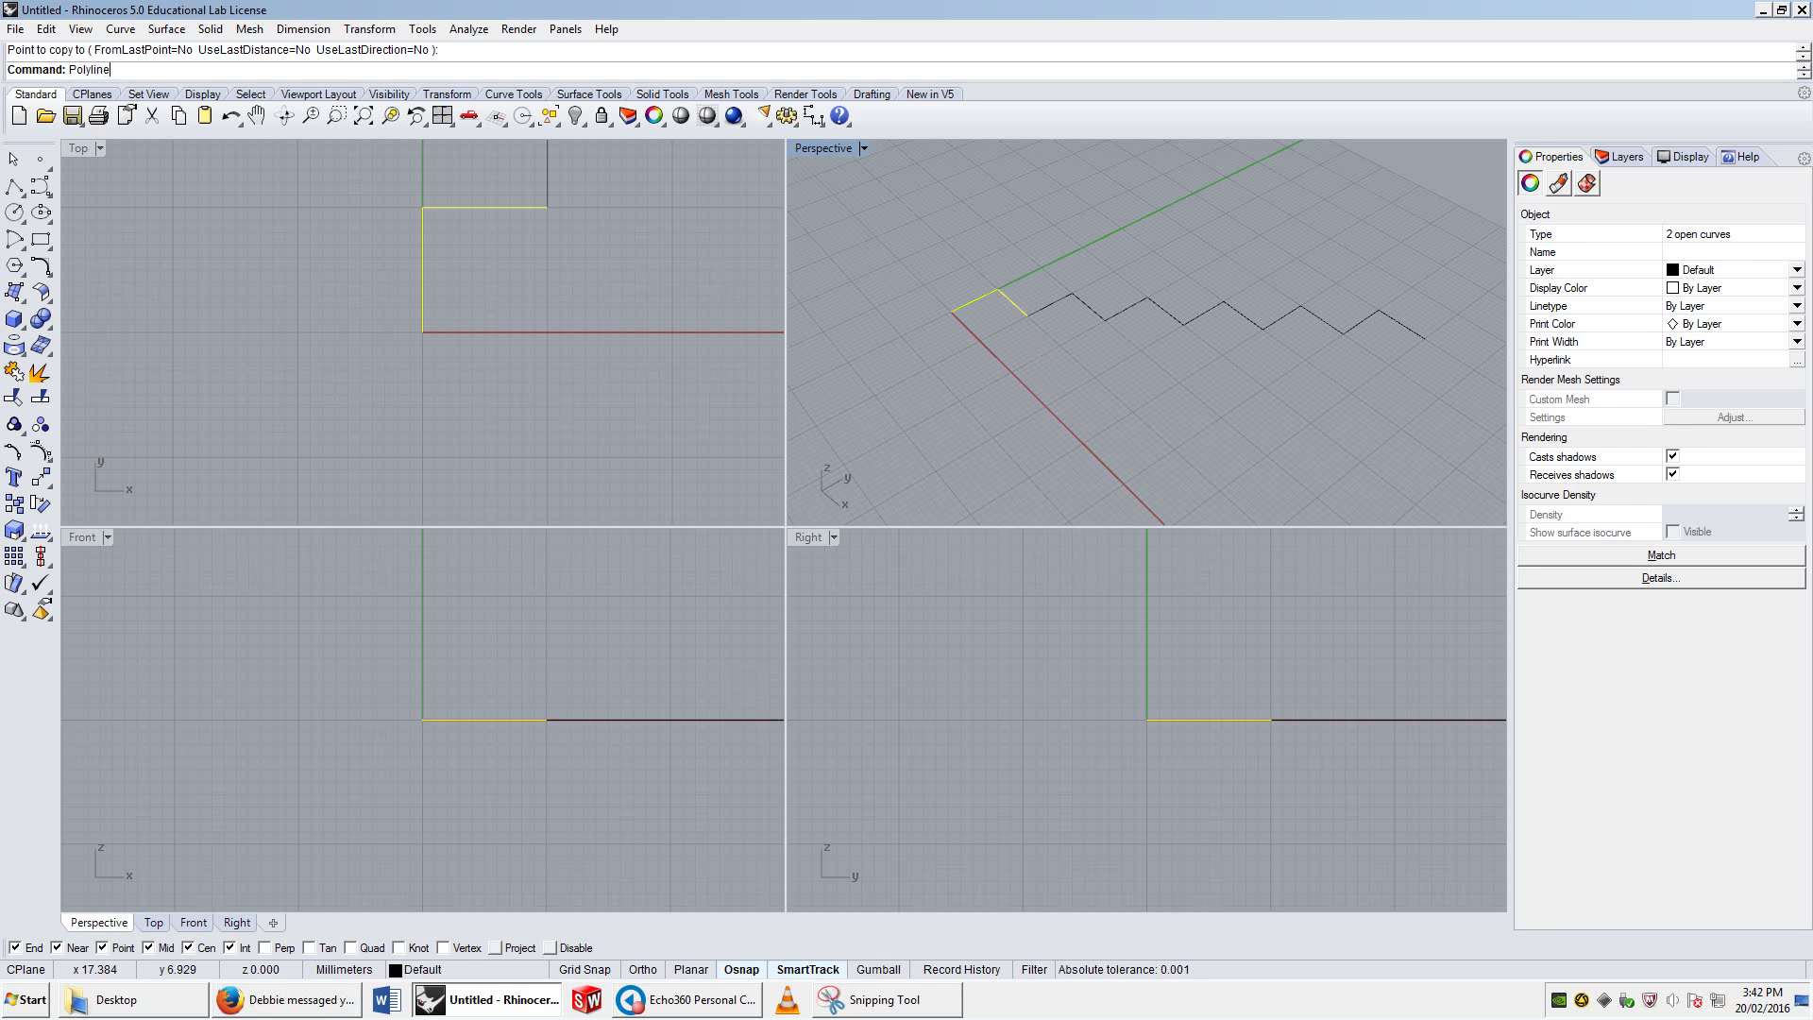
Step: Trace a polyline over the zigzag by snapping to its corners from the origin to the far end
{"action": "key", "text": "Return"}
{"action": "left_click", "coordinate": [951, 312]}
{"action": "left_click", "coordinate": [998, 290]}
{"action": "left_click", "coordinate": [1027, 315]}
{"action": "left_click", "coordinate": [1072, 294]}
{"action": "left_click", "coordinate": [1105, 321]}
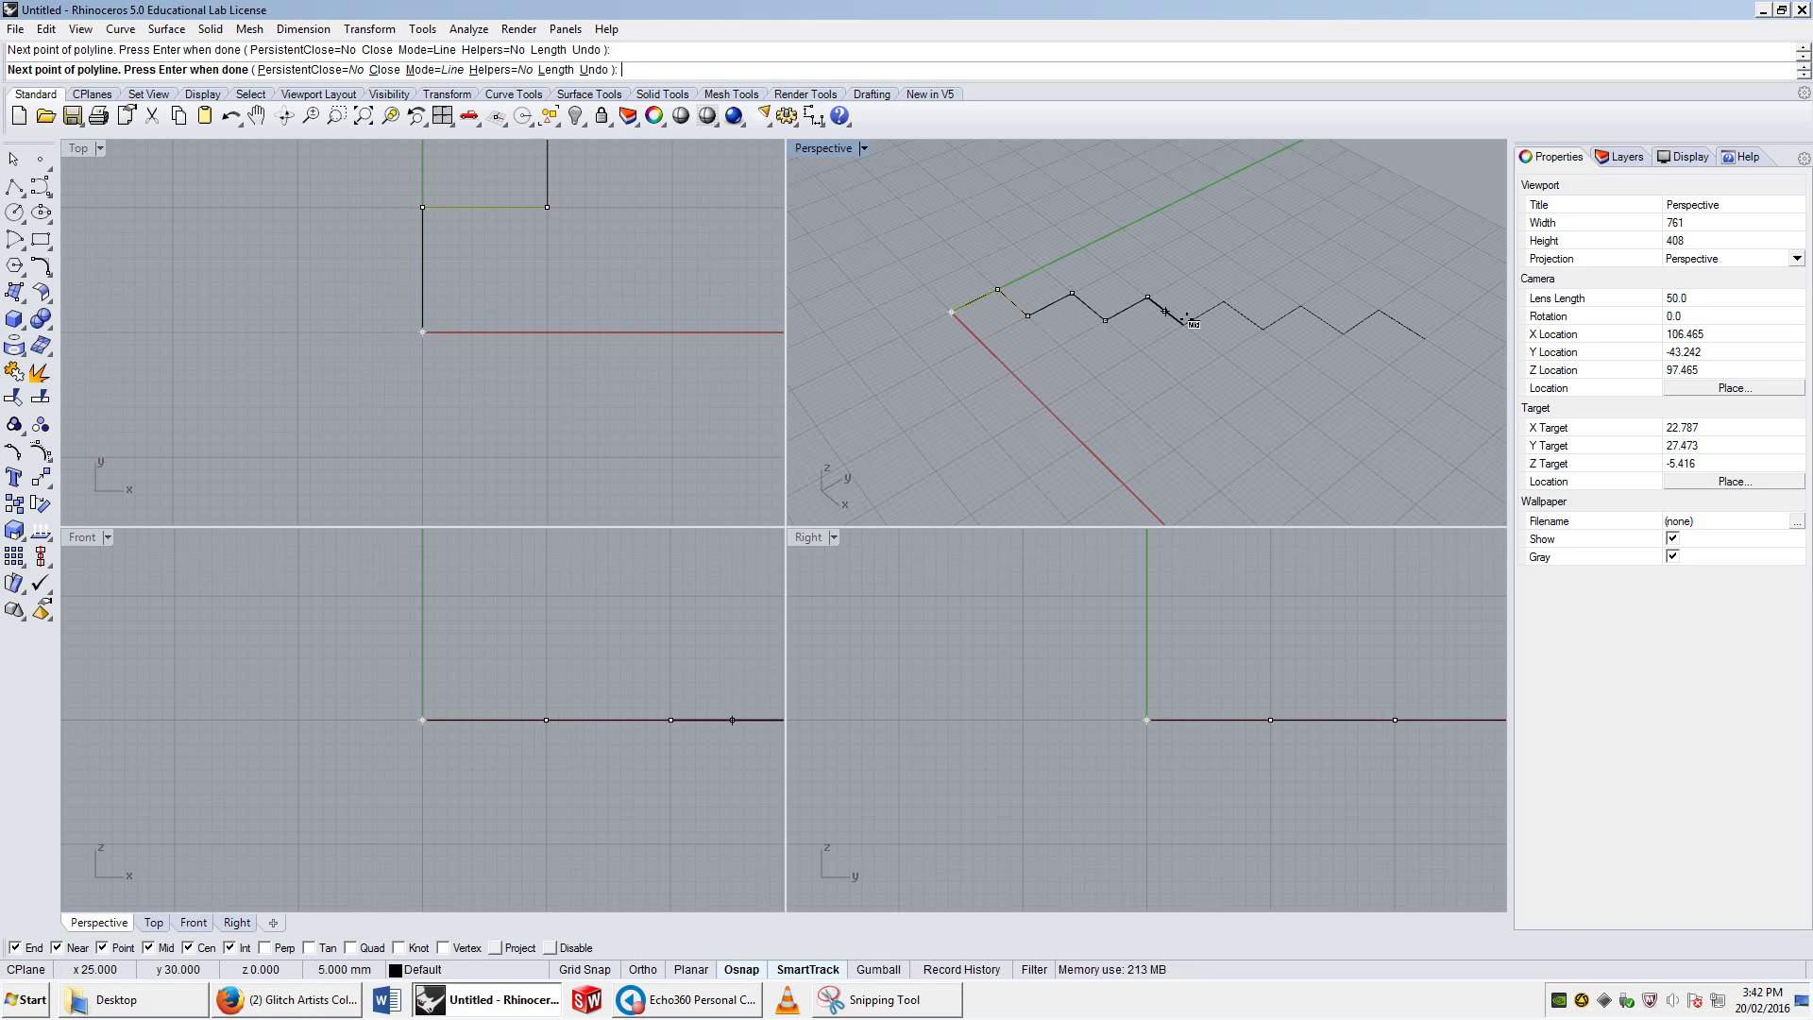
{"action": "left_click", "coordinate": [1302, 307]}
{"action": "left_click", "coordinate": [1341, 332]}
{"action": "left_click", "coordinate": [1425, 340]}
{"action": "key", "text": "Return"}
Step: Trace the zigzag with a degree 1 control point curve, snapping to its corners from the origin to the far end
{"action": "type", "text": "Curve"}
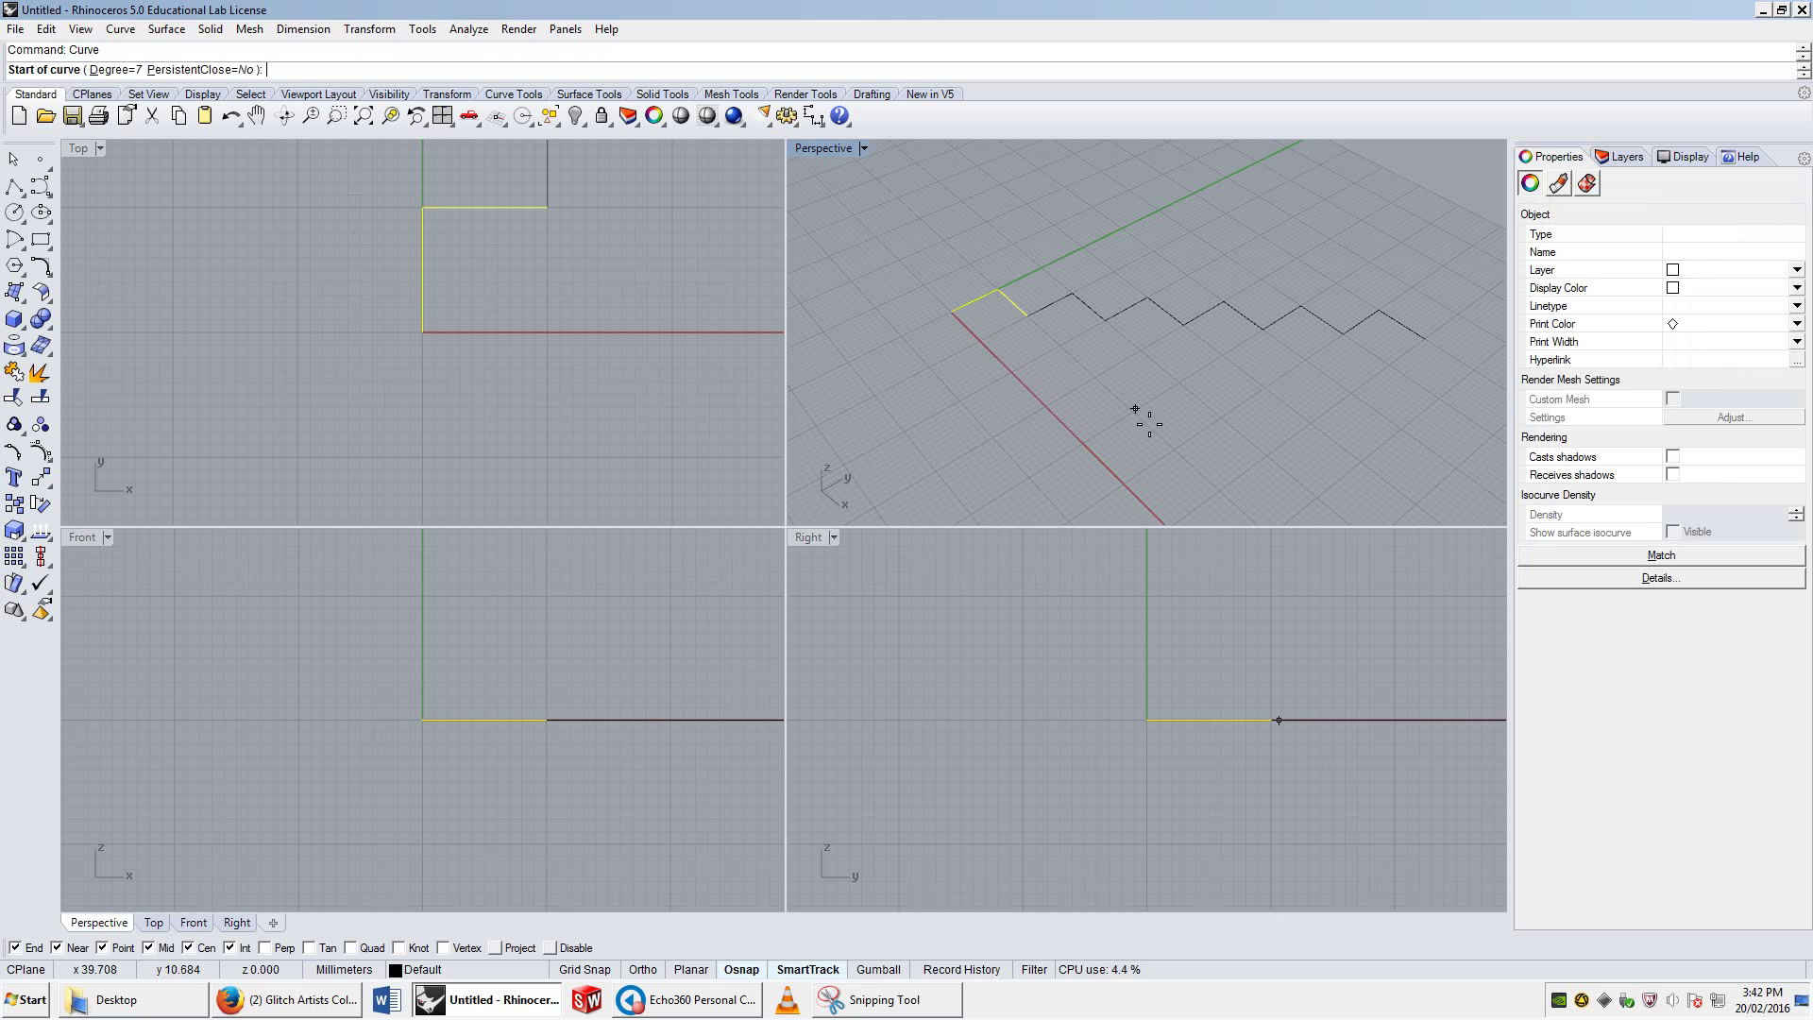
{"action": "key", "text": "Return"}
{"action": "left_click", "coordinate": [121, 70]}
{"action": "type", "text": "1"}
{"action": "key", "text": "Return"}
{"action": "left_click", "coordinate": [957, 315]}
{"action": "left_click", "coordinate": [998, 290]}
{"action": "left_click", "coordinate": [1028, 315]}
{"action": "left_click", "coordinate": [1072, 294]}
{"action": "left_click", "coordinate": [1106, 321]}
{"action": "left_click", "coordinate": [1147, 298]}
{"action": "left_click", "coordinate": [1224, 304]}
{"action": "left_click", "coordinate": [1264, 330]}
{"action": "left_click", "coordinate": [1301, 305]}
{"action": "left_click", "coordinate": [1342, 329]}
{"action": "left_click", "coordinate": [1379, 311]}
{"action": "left_click", "coordinate": [1424, 337]}
{"action": "key", "text": "Return"}
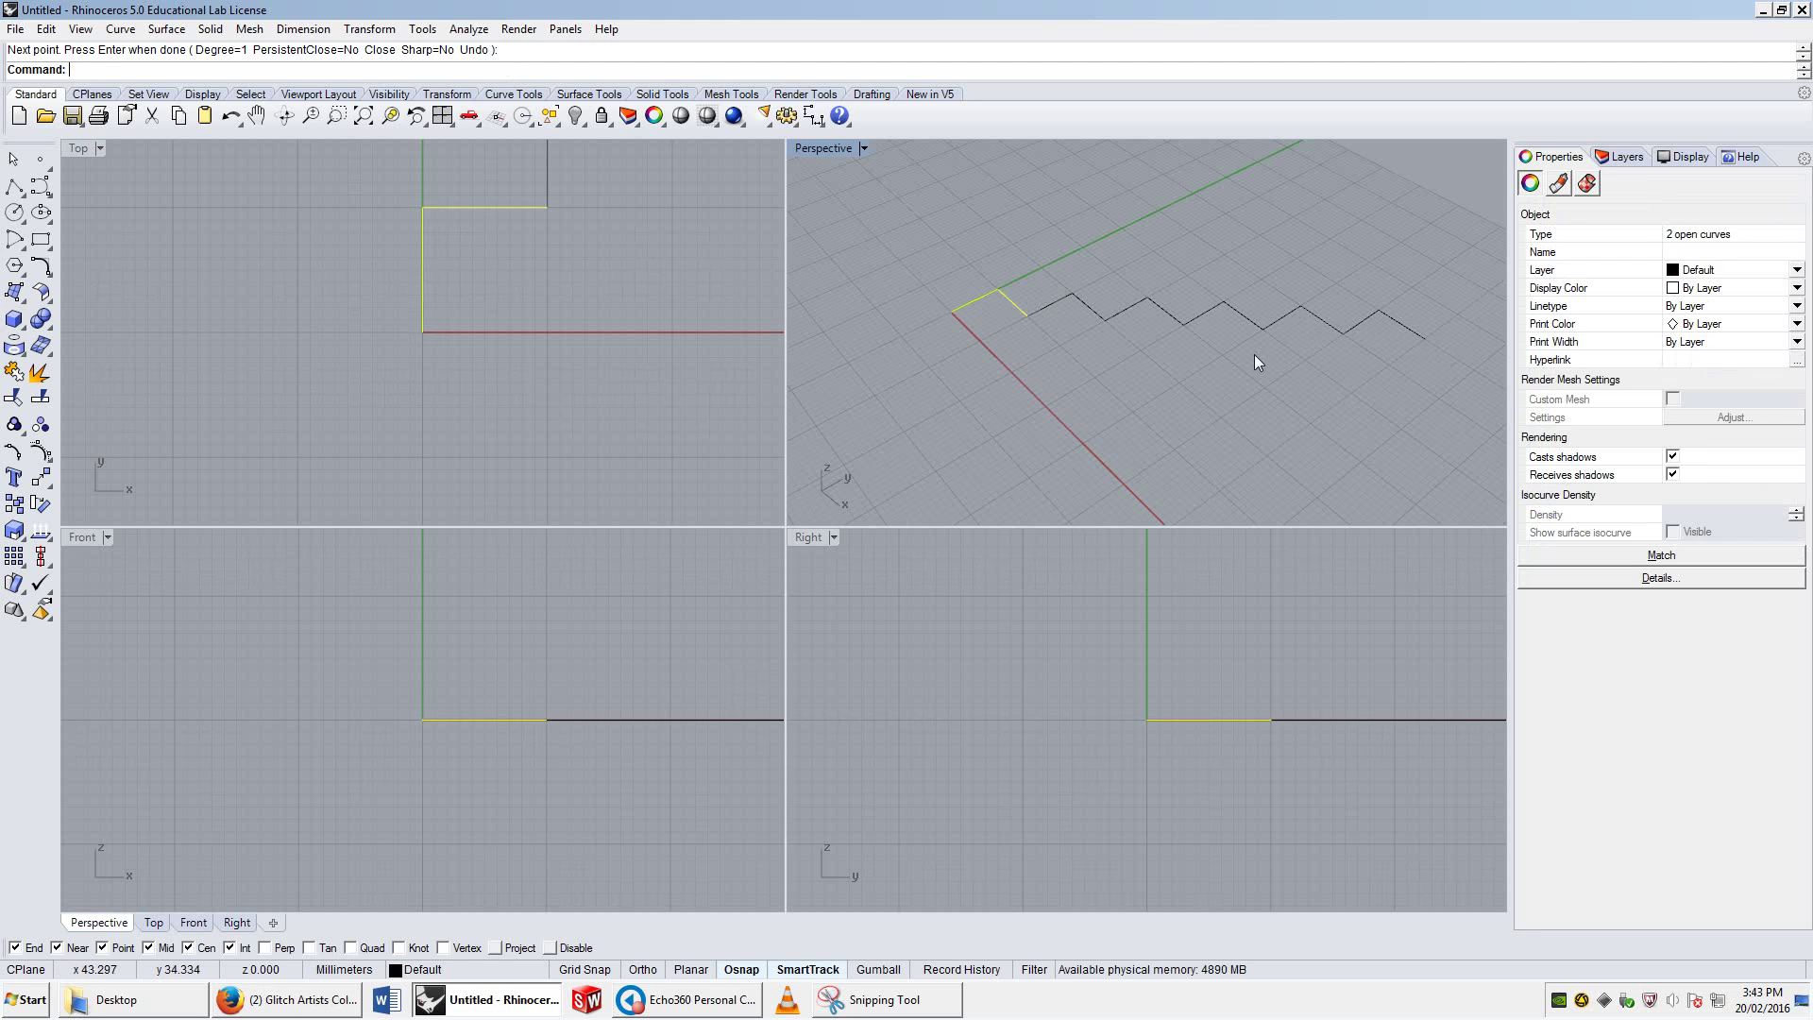
Step: Trace the zigzag with a degree 2 control point curve, snapping to its corners from the origin to the far end
{"action": "type", "text": "Cur"}
{"action": "key", "text": "Return"}
{"action": "type", "text": "d"}
{"action": "key", "text": "Return"}
{"action": "type", "text": "2"}
{"action": "key", "text": "Return"}
{"action": "left_click", "coordinate": [951, 311]}
{"action": "left_click", "coordinate": [998, 290]}
{"action": "left_click", "coordinate": [1027, 315]}
{"action": "left_click", "coordinate": [1072, 294]}
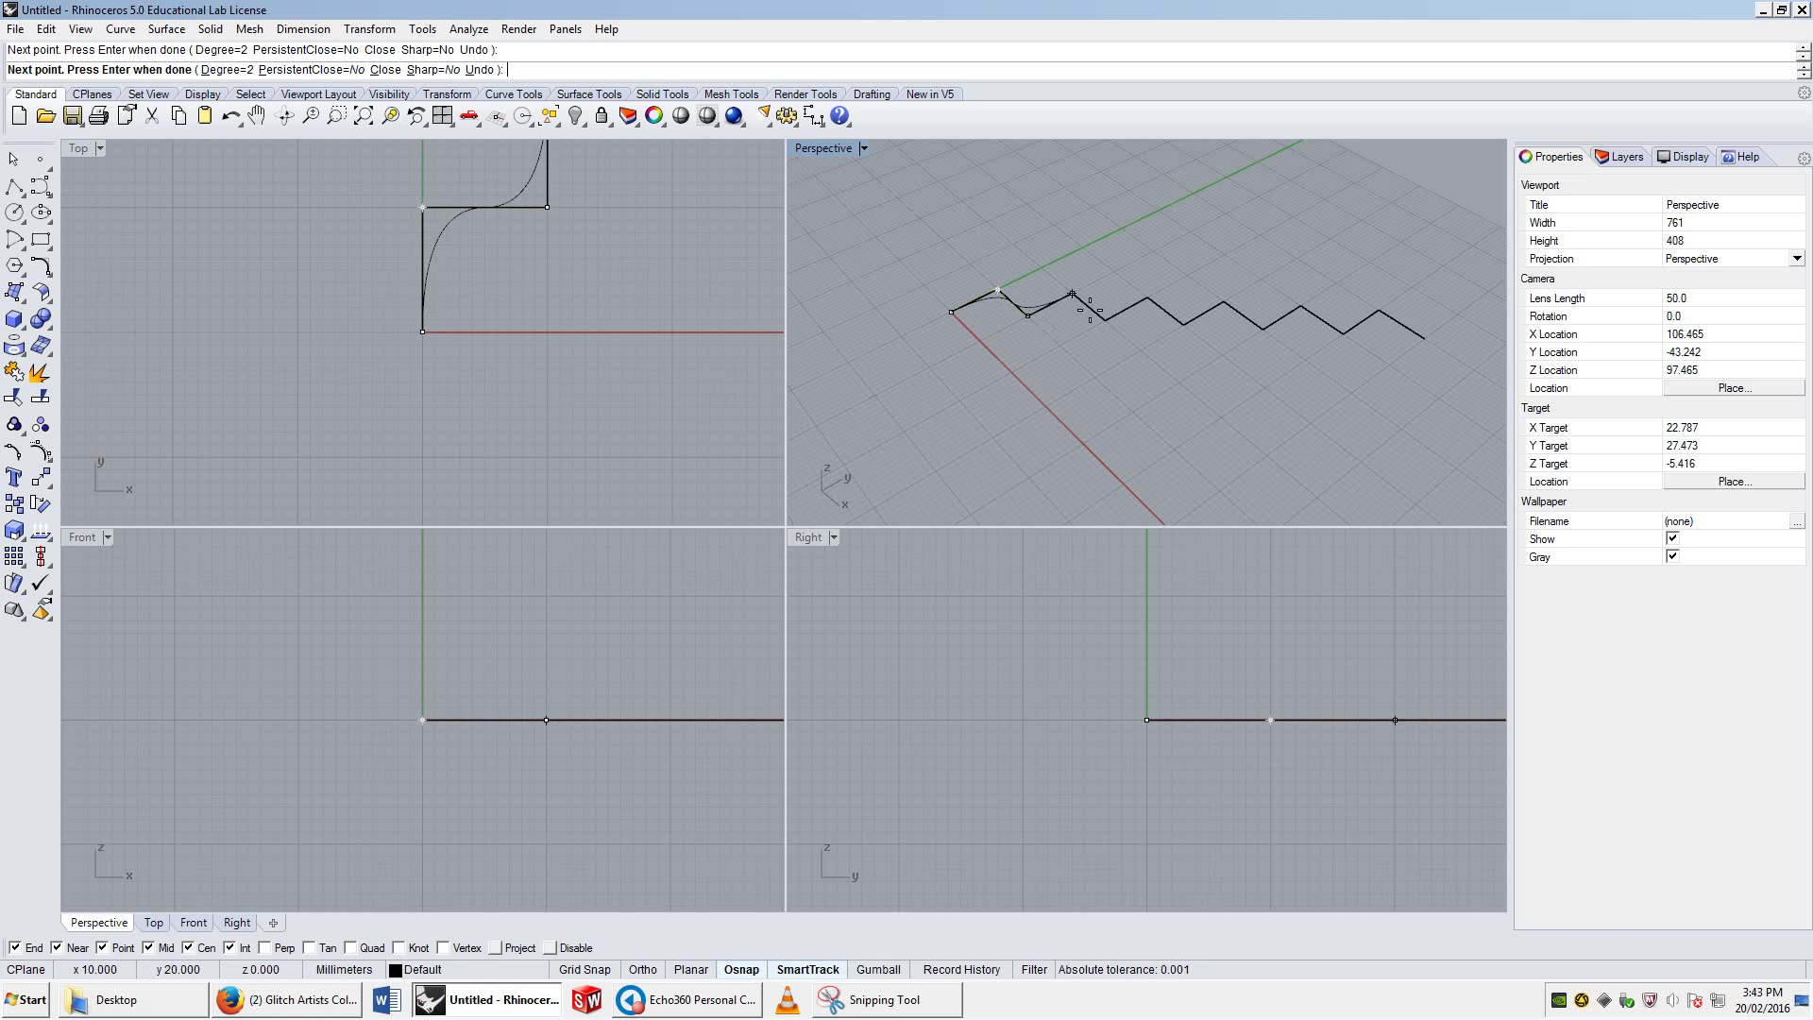
{"action": "left_click", "coordinate": [1106, 321]}
{"action": "left_click", "coordinate": [1184, 325]}
{"action": "left_click", "coordinate": [1224, 302]}
{"action": "left_click", "coordinate": [1301, 305]}
{"action": "left_click", "coordinate": [1343, 333]}
{"action": "left_click", "coordinate": [1380, 310]}
{"action": "left_click", "coordinate": [1424, 340]}
{"action": "right_click", "coordinate": [1424, 342]}
Step: Trace the zigzag with a degree 3 control point curve, snapping to its corners from the origin to the far end
{"action": "scroll", "coordinate": [1018, 310], "scroll_direction": "up", "scroll_amount": 10}
{"action": "scroll", "coordinate": [1028, 308], "scroll_direction": "down", "scroll_amount": 3}
{"action": "left_click", "coordinate": [977, 331]}
{"action": "key", "text": "Return"}
{"action": "type", "text": "d"}
{"action": "key", "text": "Return"}
{"action": "type", "text": "3"}
{"action": "key", "text": "Return"}
{"action": "left_click", "coordinate": [892, 310]}
{"action": "left_click", "coordinate": [983, 269]}
{"action": "left_click", "coordinate": [1041, 322]}
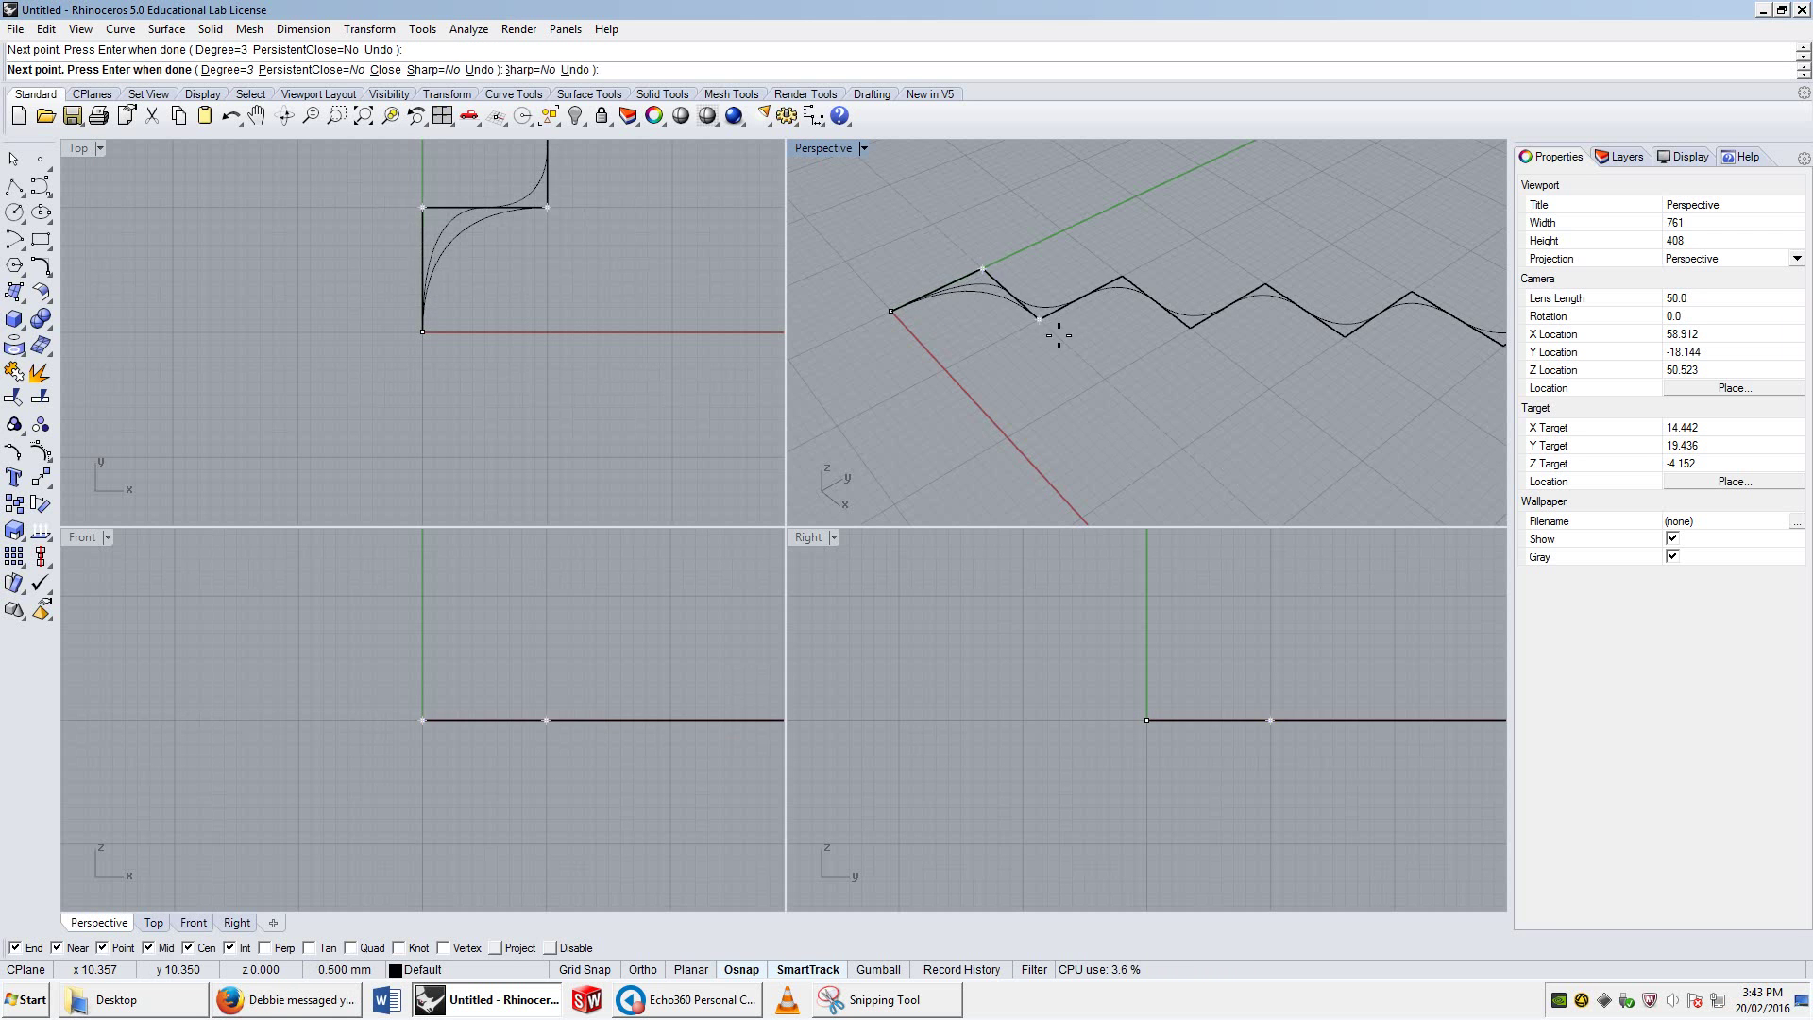
{"action": "left_click", "coordinate": [1124, 279]}
{"action": "left_click", "coordinate": [1190, 328]}
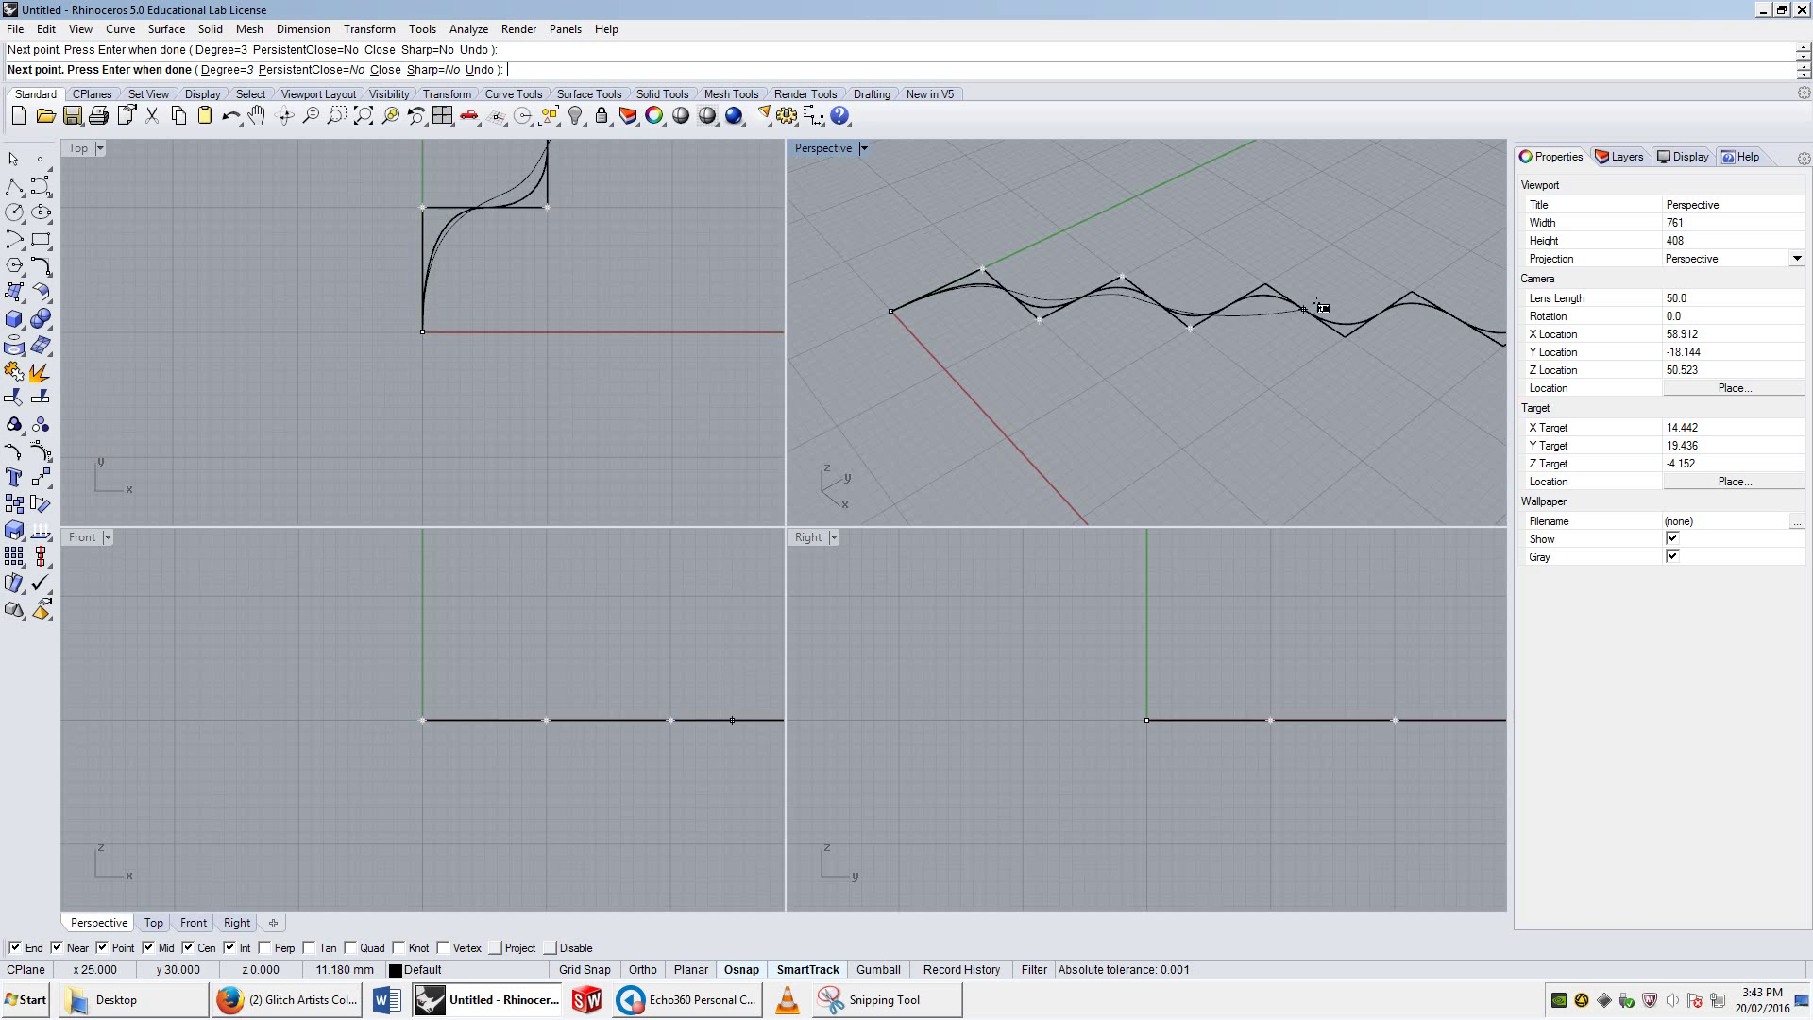
{"action": "left_click", "coordinate": [1265, 284]}
{"action": "scroll", "coordinate": [1349, 342], "scroll_direction": "down", "scroll_amount": 10}
{"action": "left_click", "coordinate": [1324, 337]}
{"action": "left_click", "coordinate": [1348, 324]}
{"action": "left_click", "coordinate": [1375, 340]}
{"action": "left_click", "coordinate": [1400, 327]}
{"action": "key", "text": "Return"}
Step: Select the degree 3 curve and compare its shape with the degree 2 curve and the zigzag
{"action": "scroll", "coordinate": [1227, 338], "scroll_direction": "up", "scroll_amount": 8}
{"action": "left_click", "coordinate": [1102, 257]}
{"action": "scroll", "coordinate": [1091, 248], "scroll_direction": "up", "scroll_amount": 1}
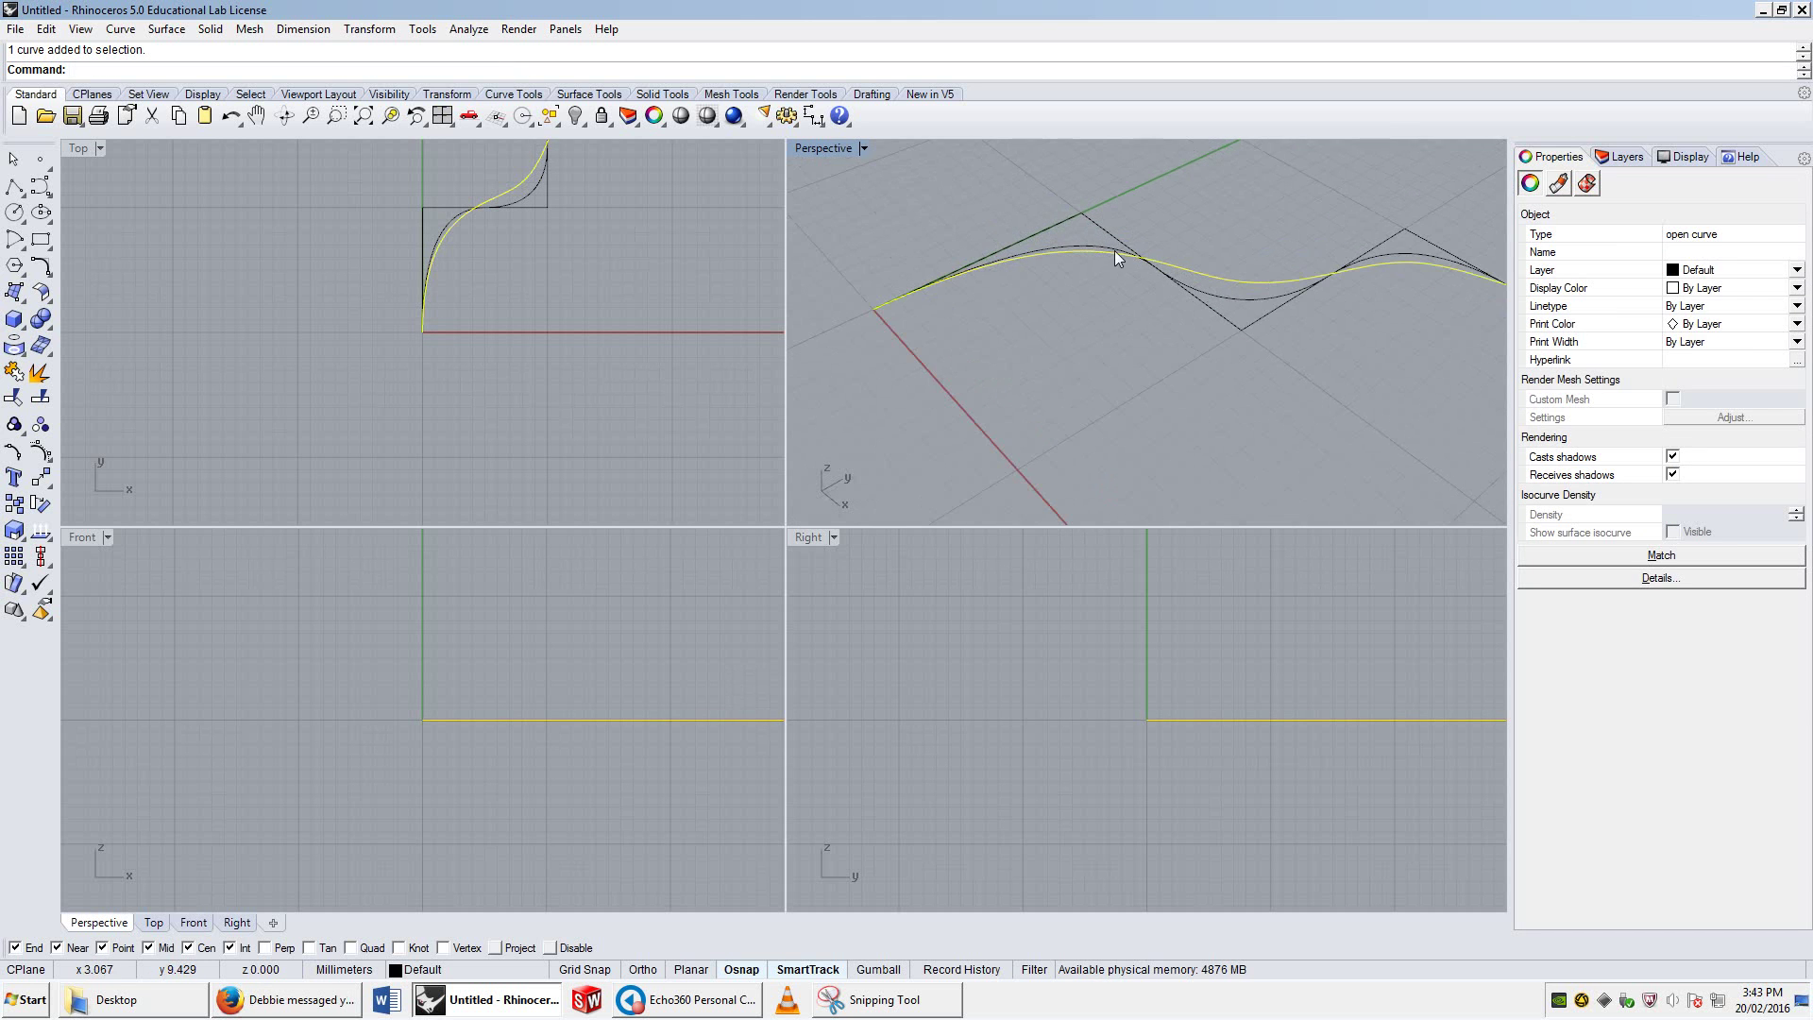
{"action": "scroll", "coordinate": [1050, 283], "scroll_direction": "down", "scroll_amount": 4}
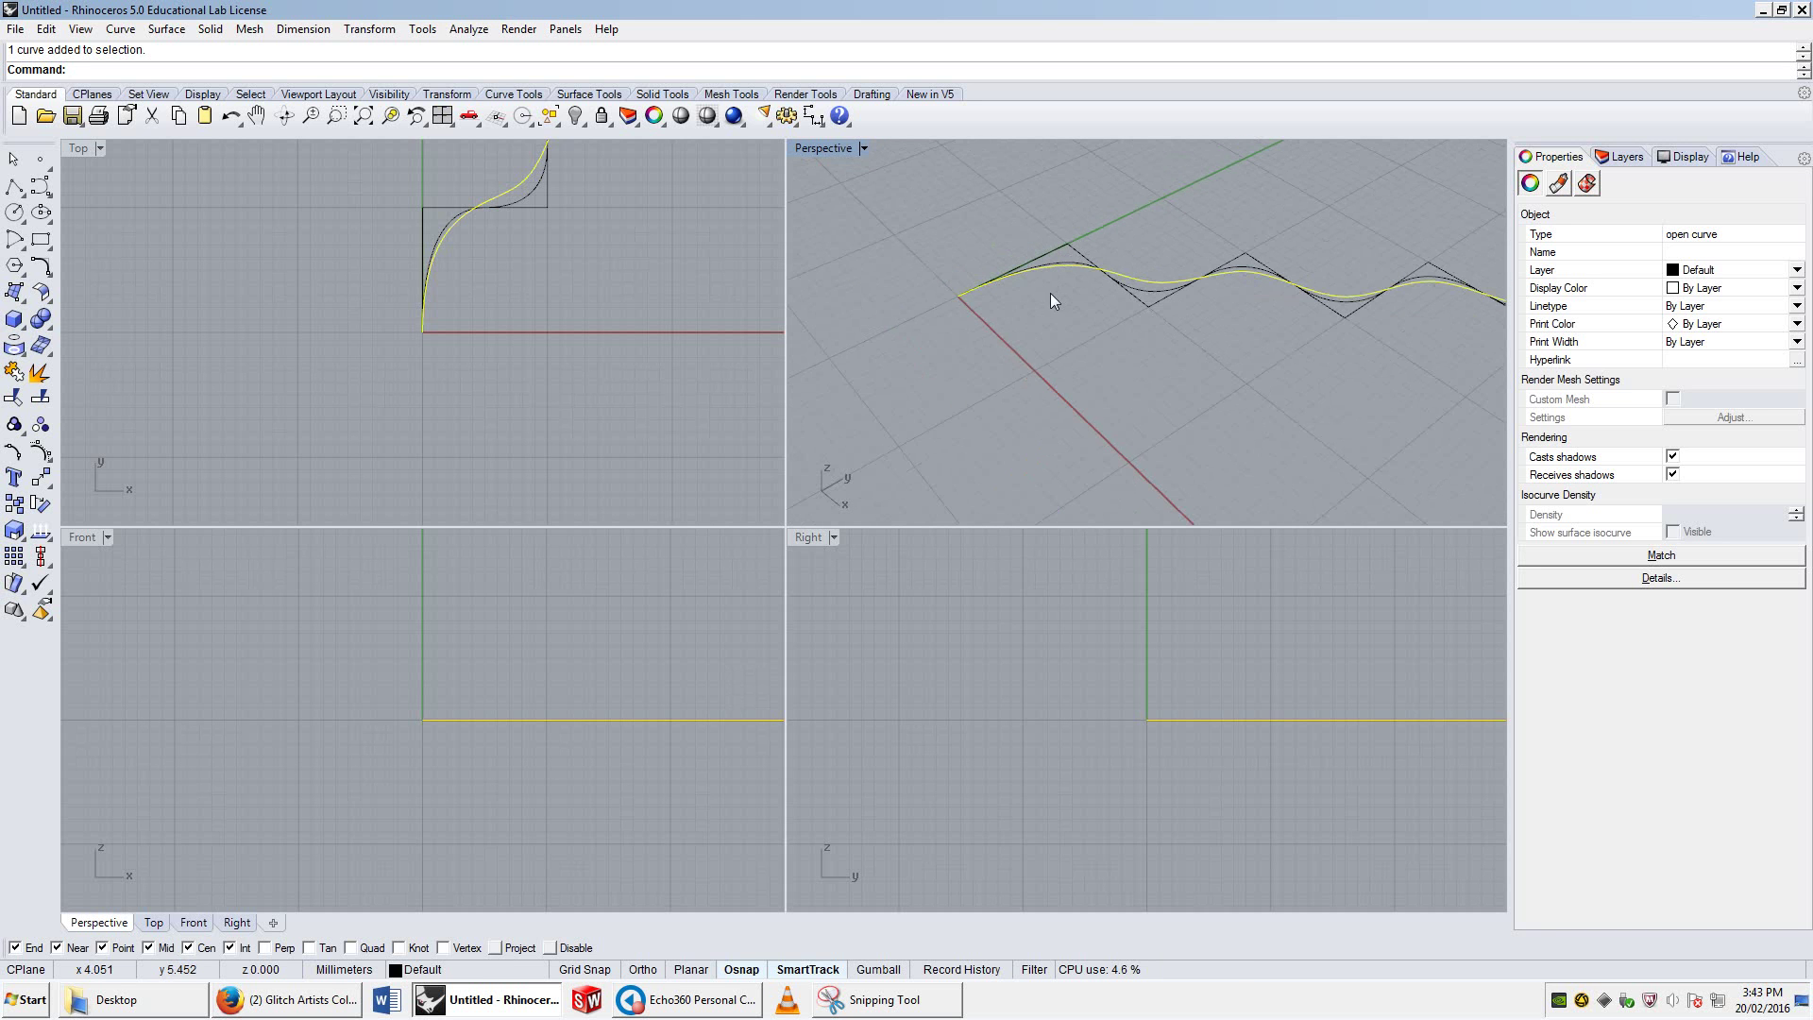
Step: Draw a degree 4 control point curve through the zigzag's first six corners, starting at the origin, and select it for comparison
{"action": "key", "text": "Return"}
{"action": "left_click", "coordinate": [160, 70]}
{"action": "type", "text": "4"}
{"action": "key", "text": "Return"}
{"action": "left_click", "coordinate": [959, 296]}
{"action": "left_click", "coordinate": [1067, 244]}
{"action": "left_click", "coordinate": [1148, 305]}
{"action": "left_click", "coordinate": [1244, 253]}
{"action": "left_click", "coordinate": [1345, 318]}
{"action": "left_click", "coordinate": [1428, 263]}
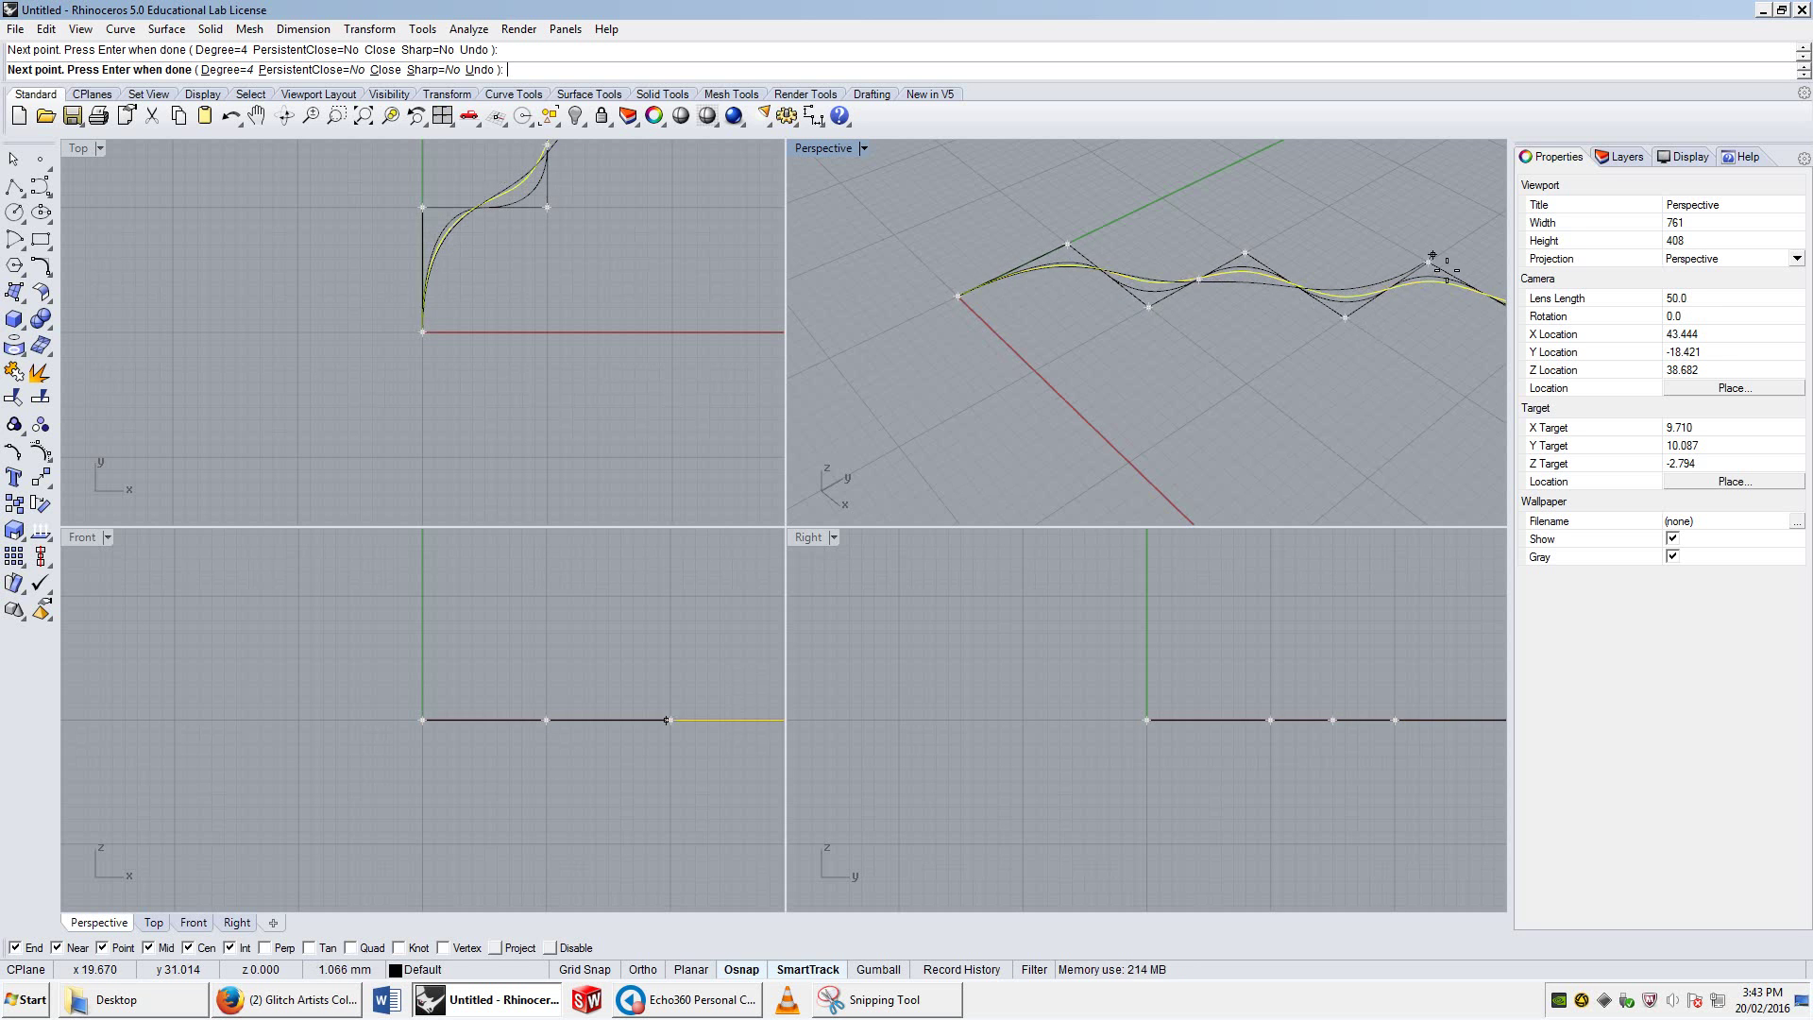
{"action": "key", "text": "Return"}
{"action": "scroll", "coordinate": [1110, 253], "scroll_direction": "up", "scroll_amount": 5}
{"action": "scroll", "coordinate": [1104, 251], "scroll_direction": "down", "scroll_amount": 6}
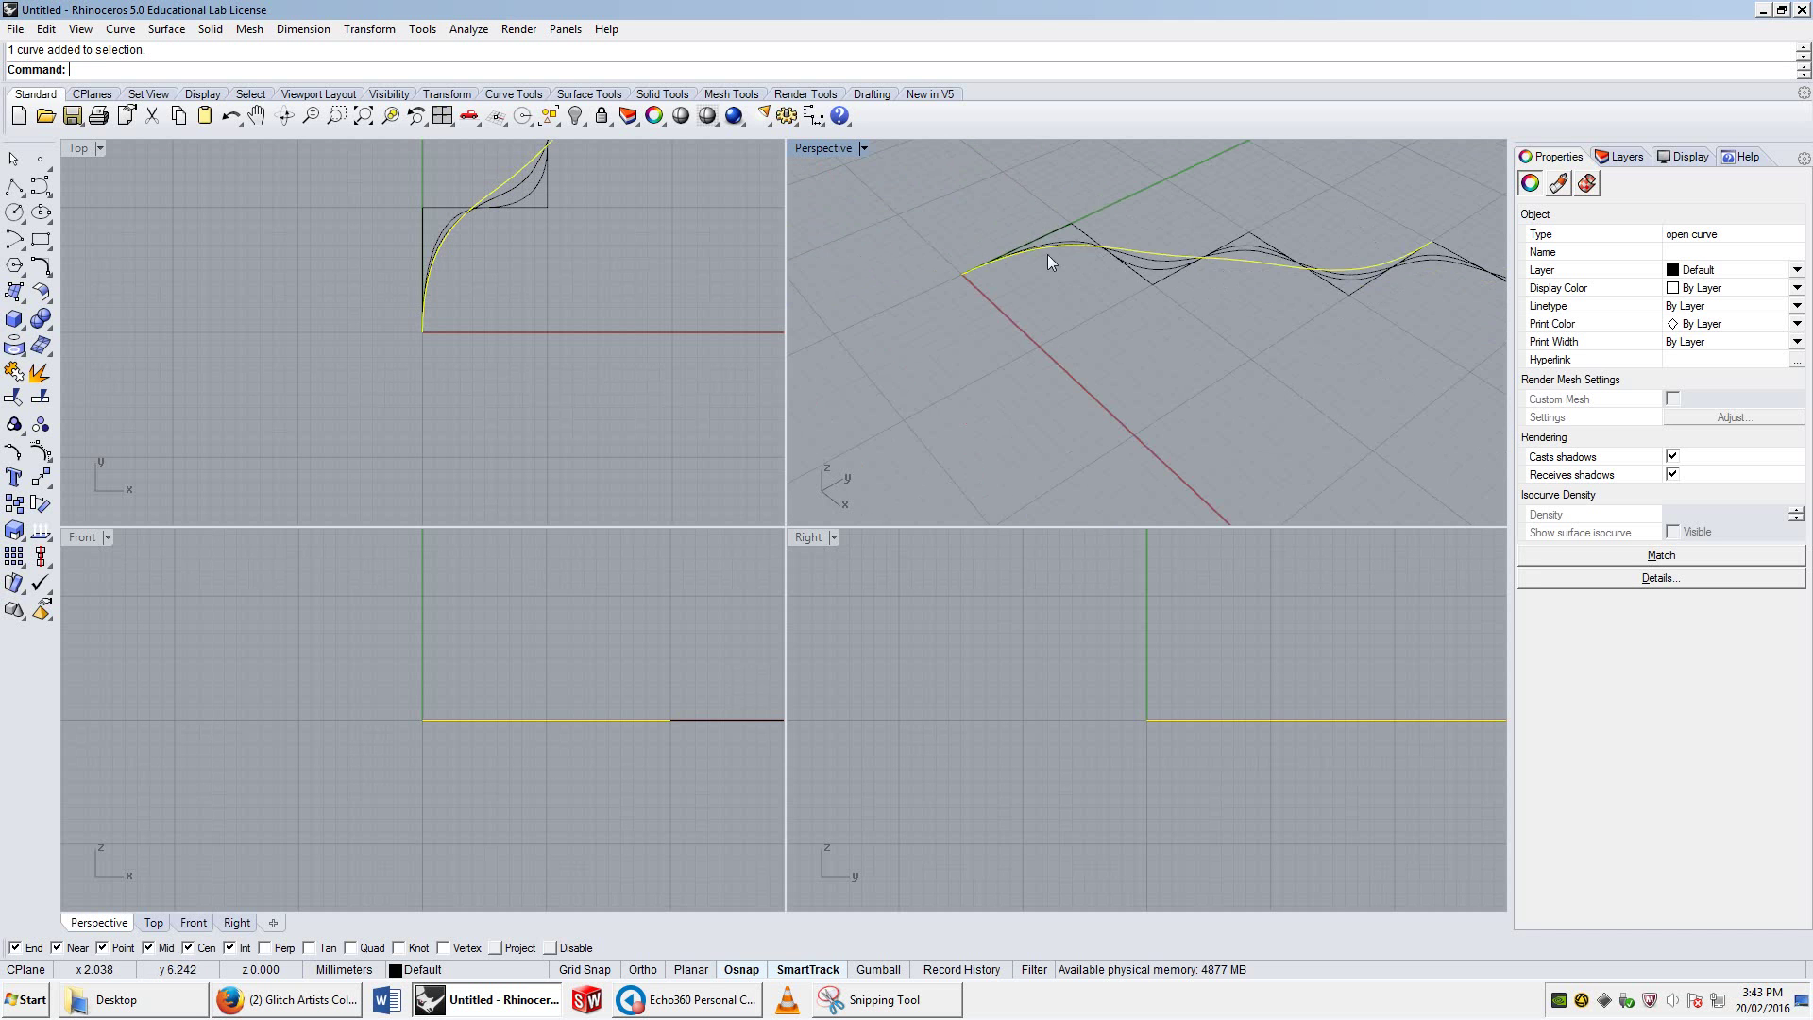
{"action": "scroll", "coordinate": [982, 263], "scroll_direction": "down", "scroll_amount": 5}
{"action": "scroll", "coordinate": [966, 259], "scroll_direction": "up", "scroll_amount": 4}
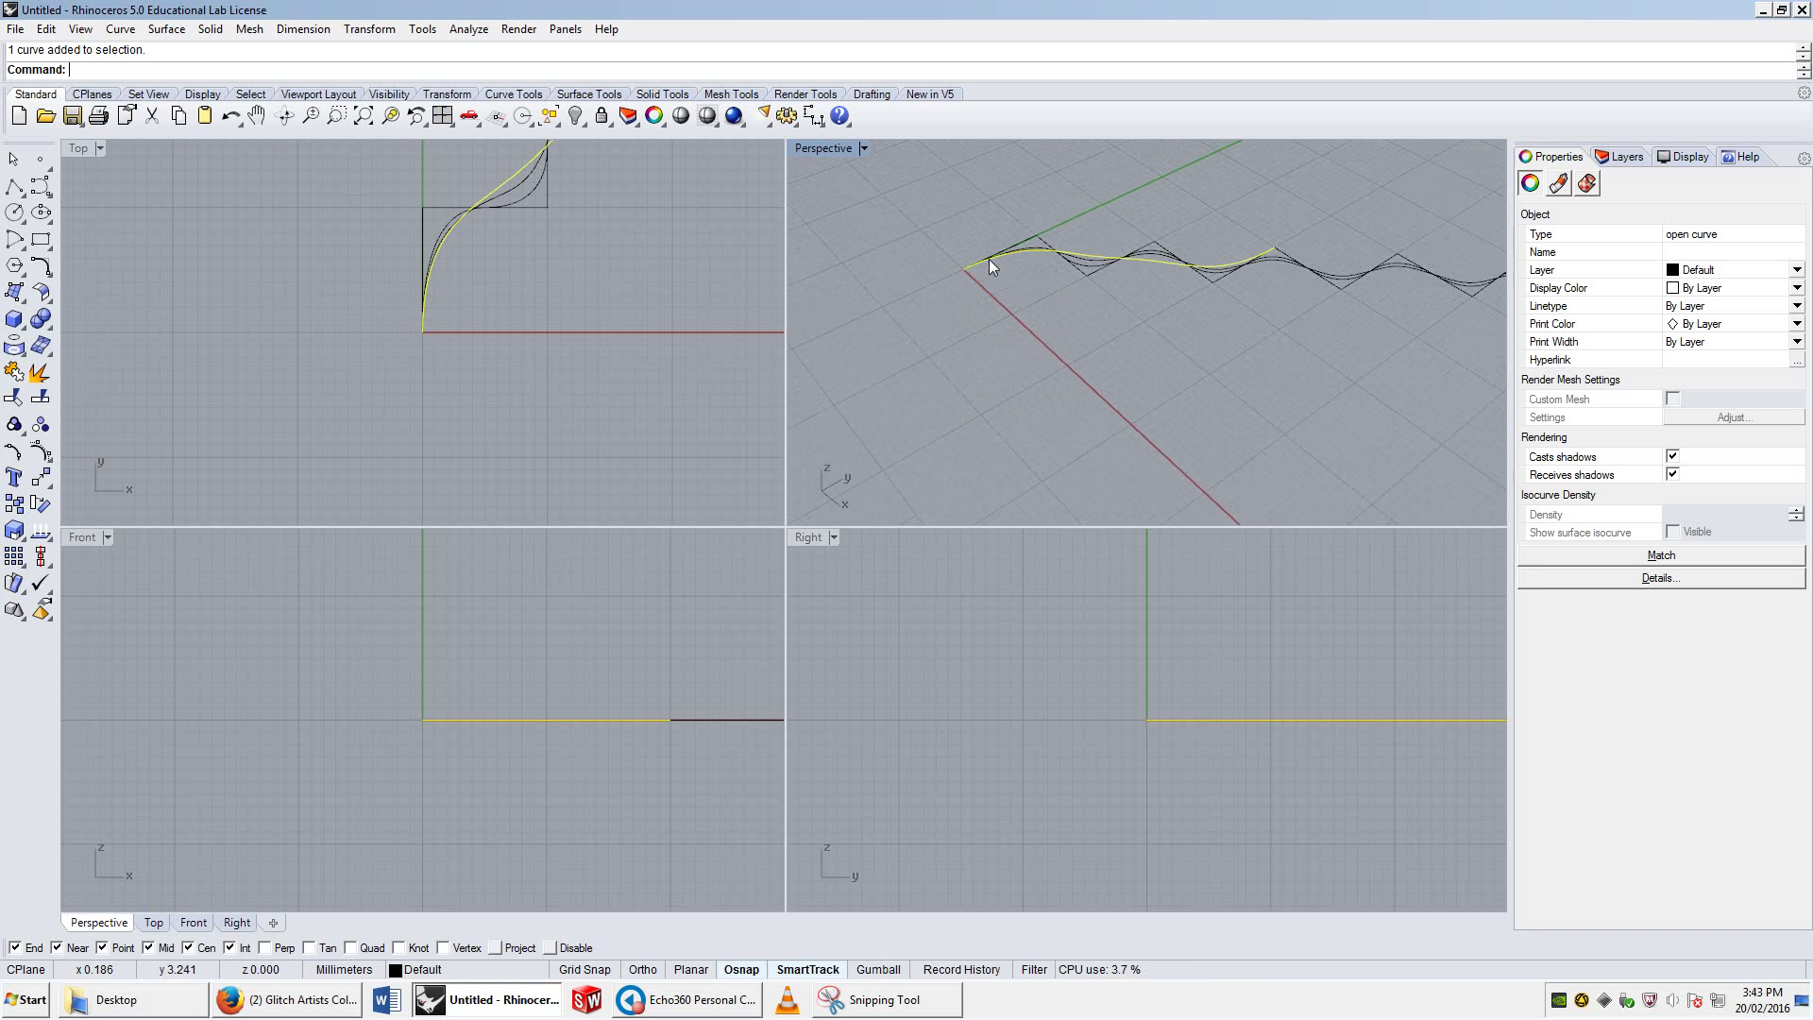
Step: Trace the zigzag with a degree 10 control point curve, snapping to its corners from the origin to the far end
{"action": "type", "text": "curve"}
{"action": "key", "text": "Return"}
{"action": "left_click", "coordinate": [108, 69]}
{"action": "type", "text": "10"}
{"action": "key", "text": "Return"}
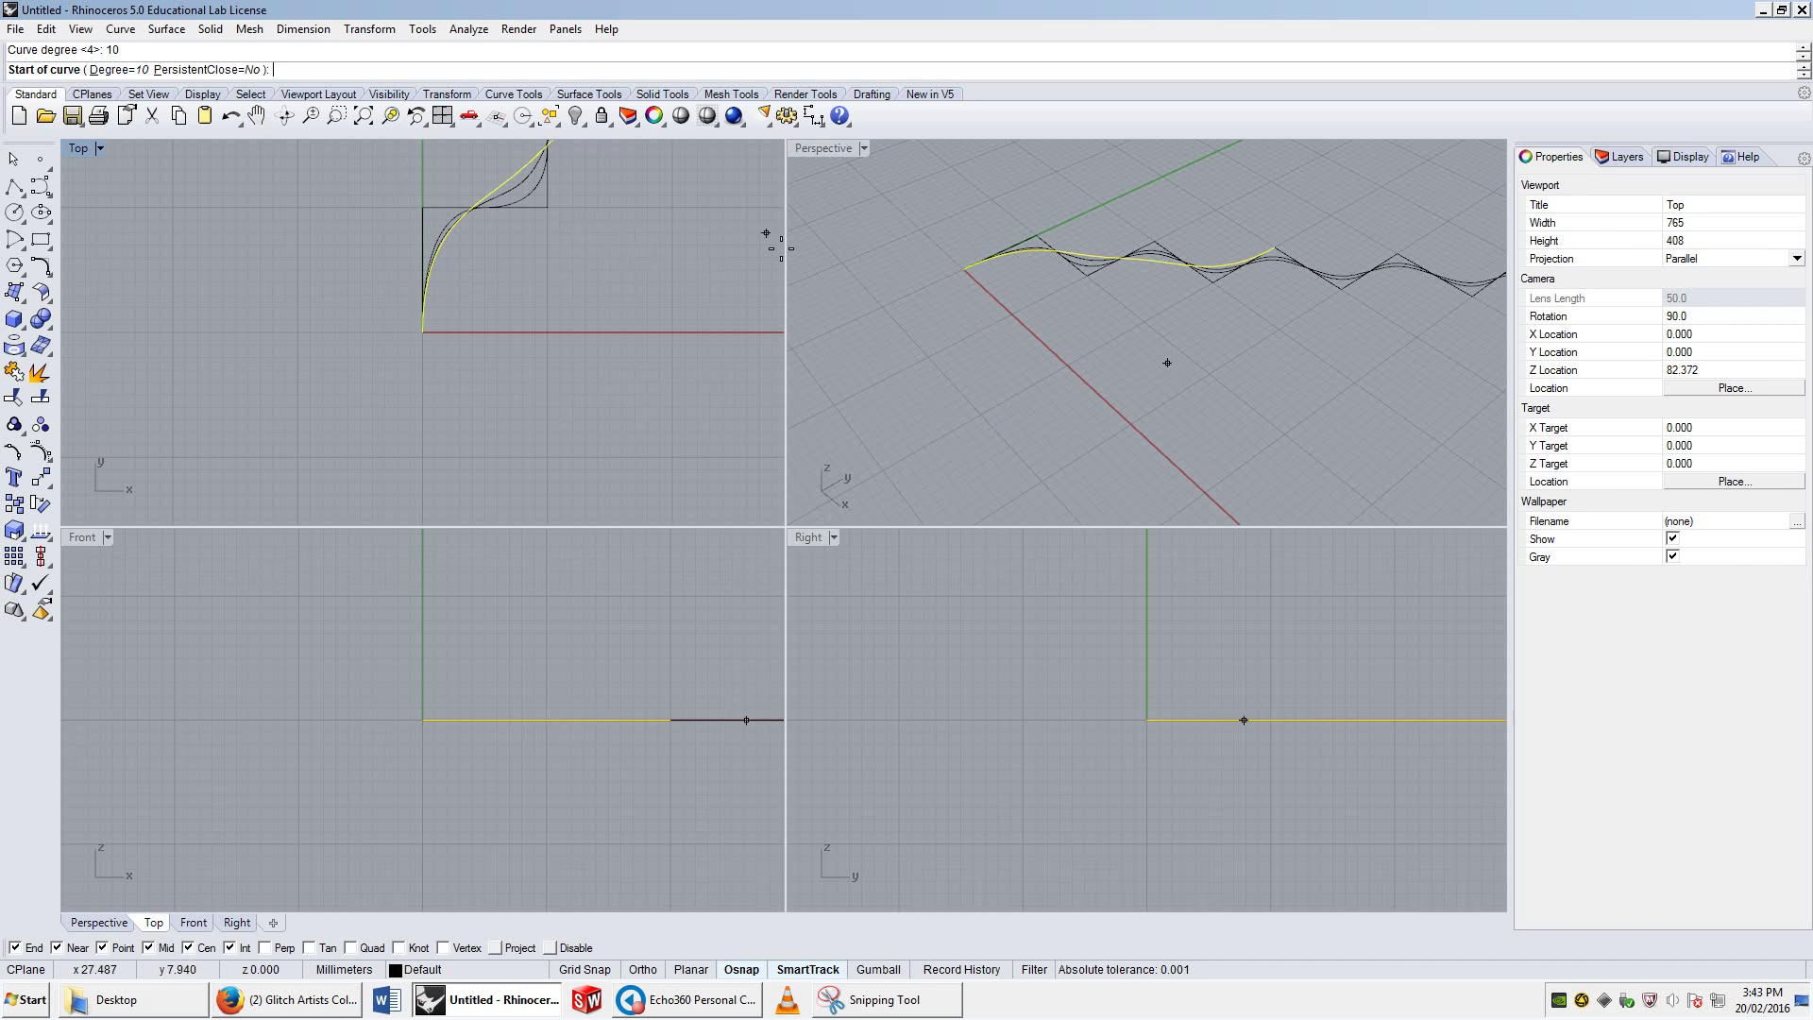
{"action": "left_click", "coordinate": [963, 270]}
{"action": "left_click", "coordinate": [1037, 236]}
{"action": "left_click", "coordinate": [1088, 276]}
{"action": "left_click", "coordinate": [1154, 243]}
{"action": "left_click", "coordinate": [1213, 282]}
{"action": "left_click", "coordinate": [1277, 250]}
{"action": "scroll", "coordinate": [1183, 299], "scroll_direction": "down", "scroll_amount": 2}
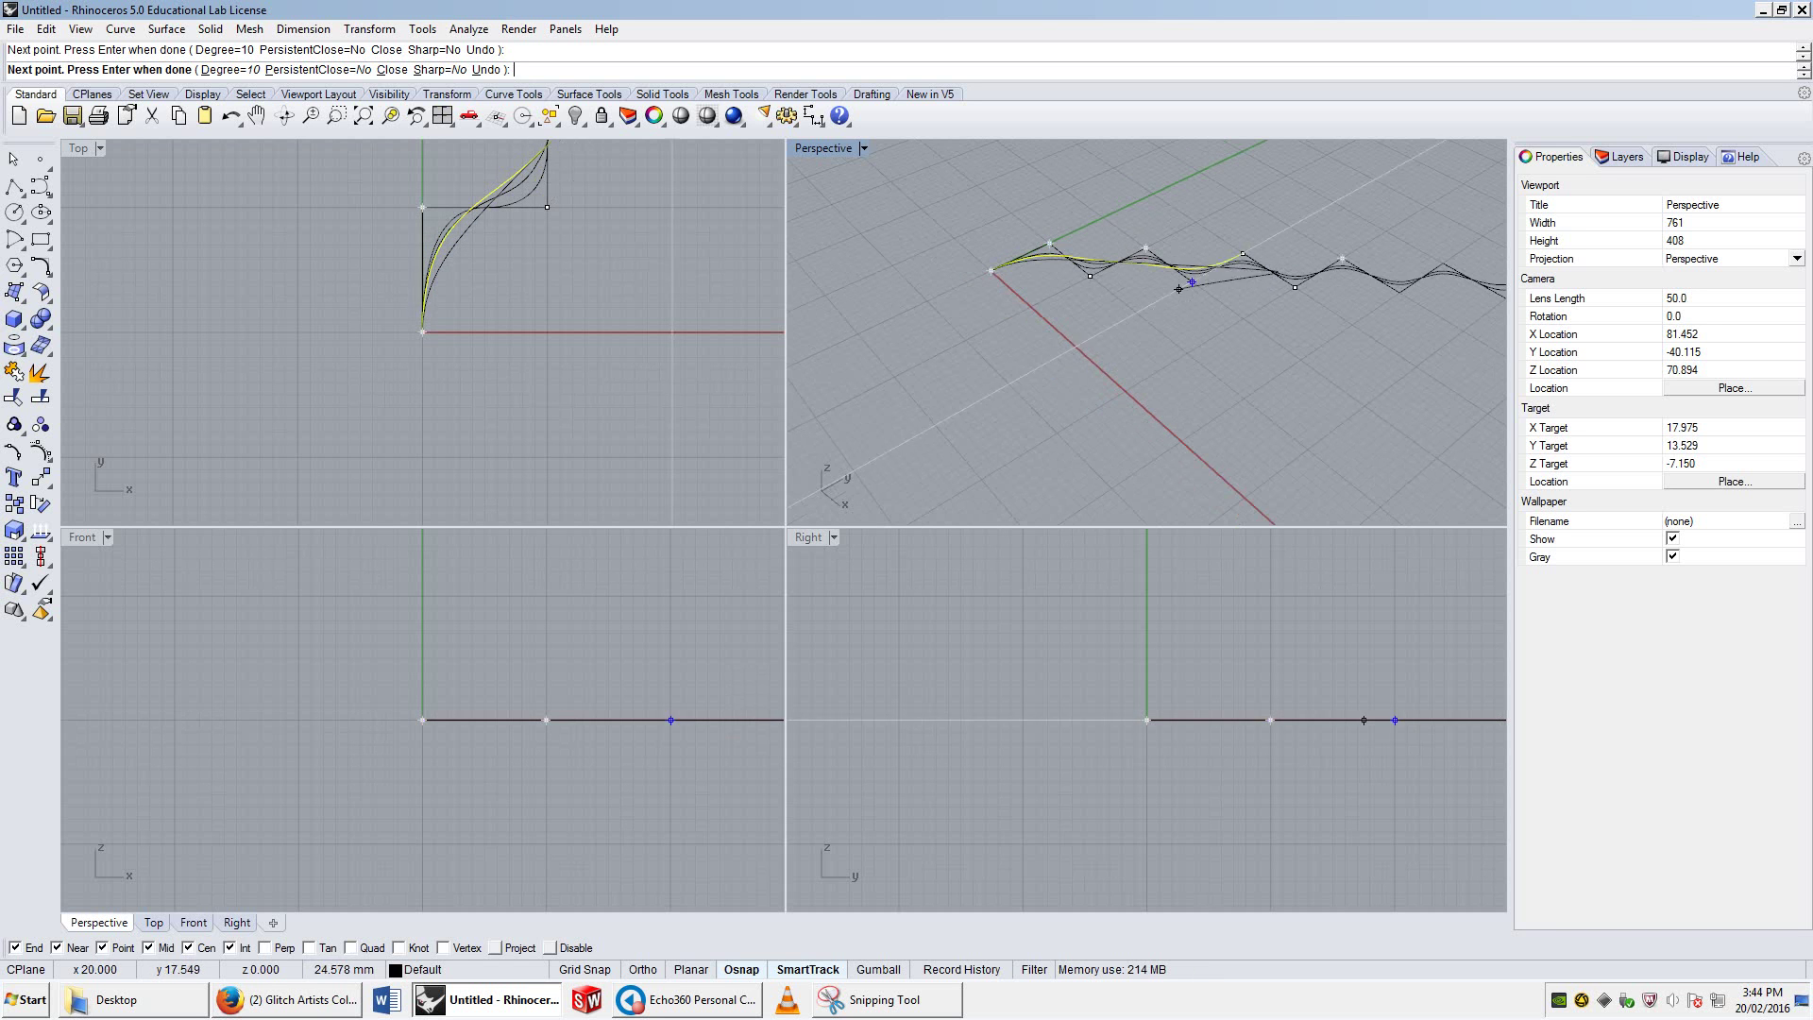
{"action": "left_click", "coordinate": [1400, 292]}
{"action": "scroll", "coordinate": [1176, 326], "scroll_direction": "down", "scroll_amount": 5}
{"action": "scroll", "coordinate": [1346, 291], "scroll_direction": "up", "scroll_amount": 7}
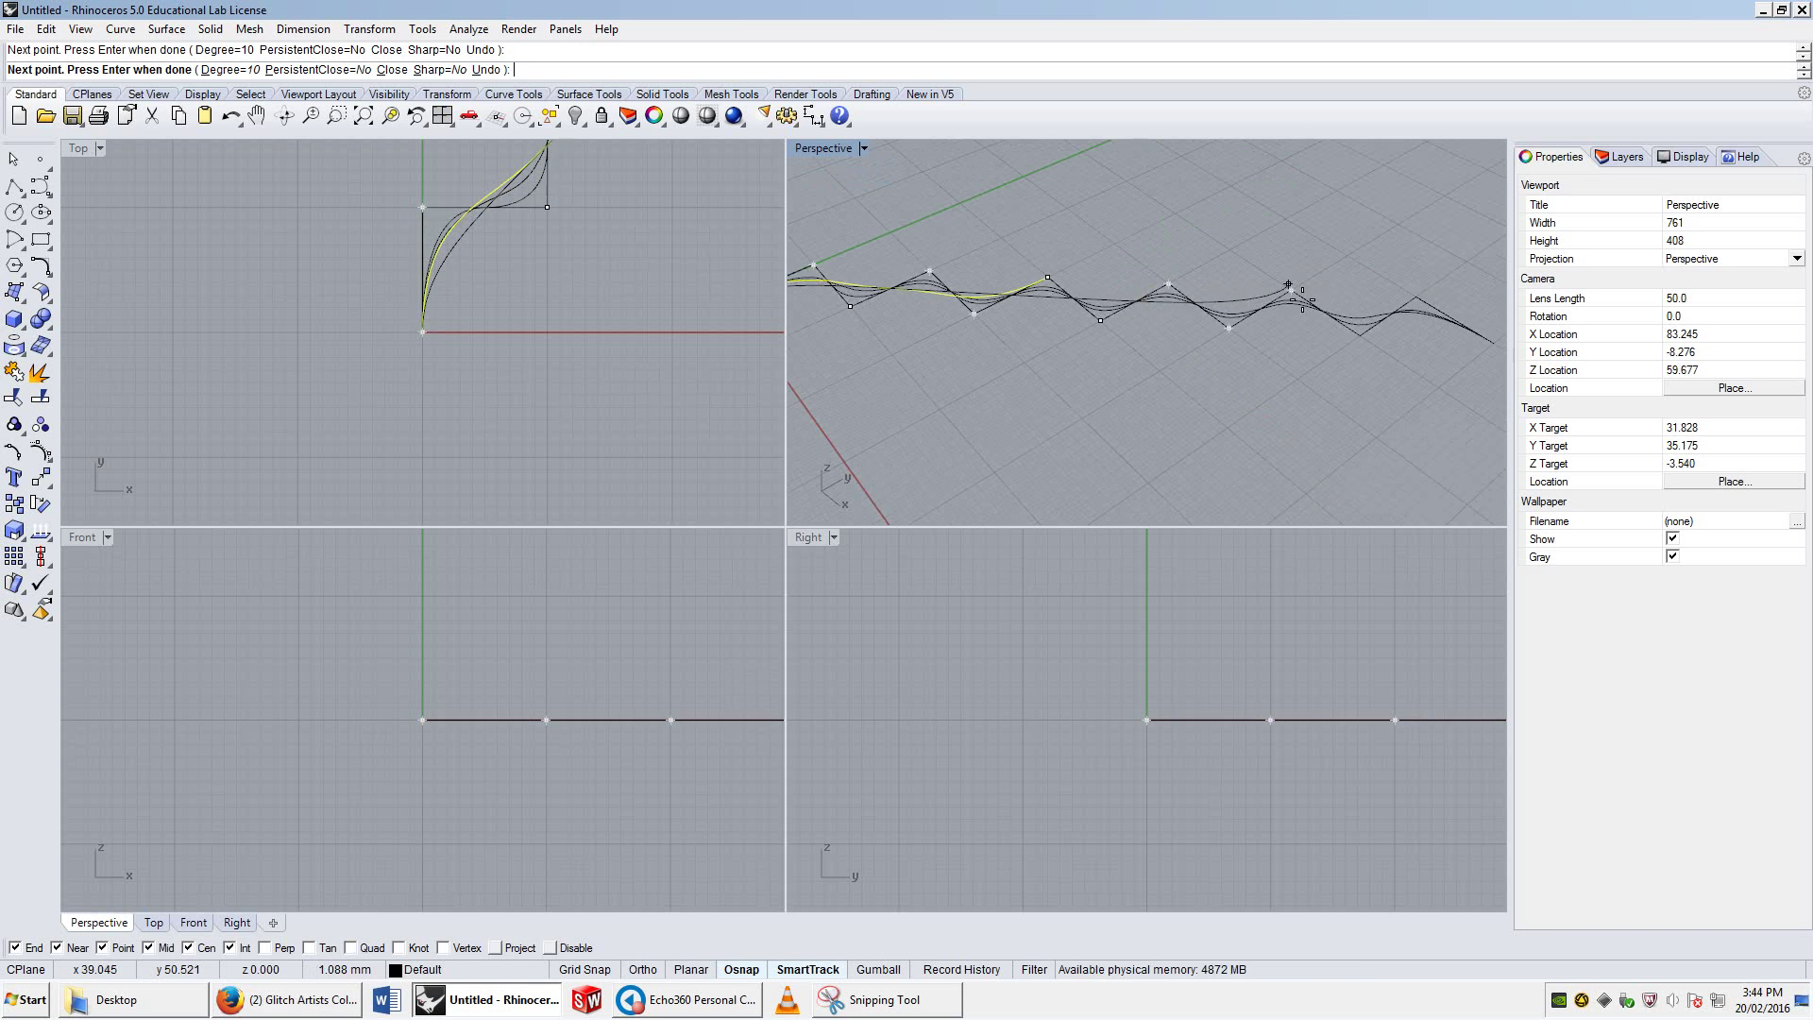
{"action": "left_click", "coordinate": [1360, 335]}
{"action": "left_click", "coordinate": [1416, 298]}
{"action": "left_click", "coordinate": [1493, 342]}
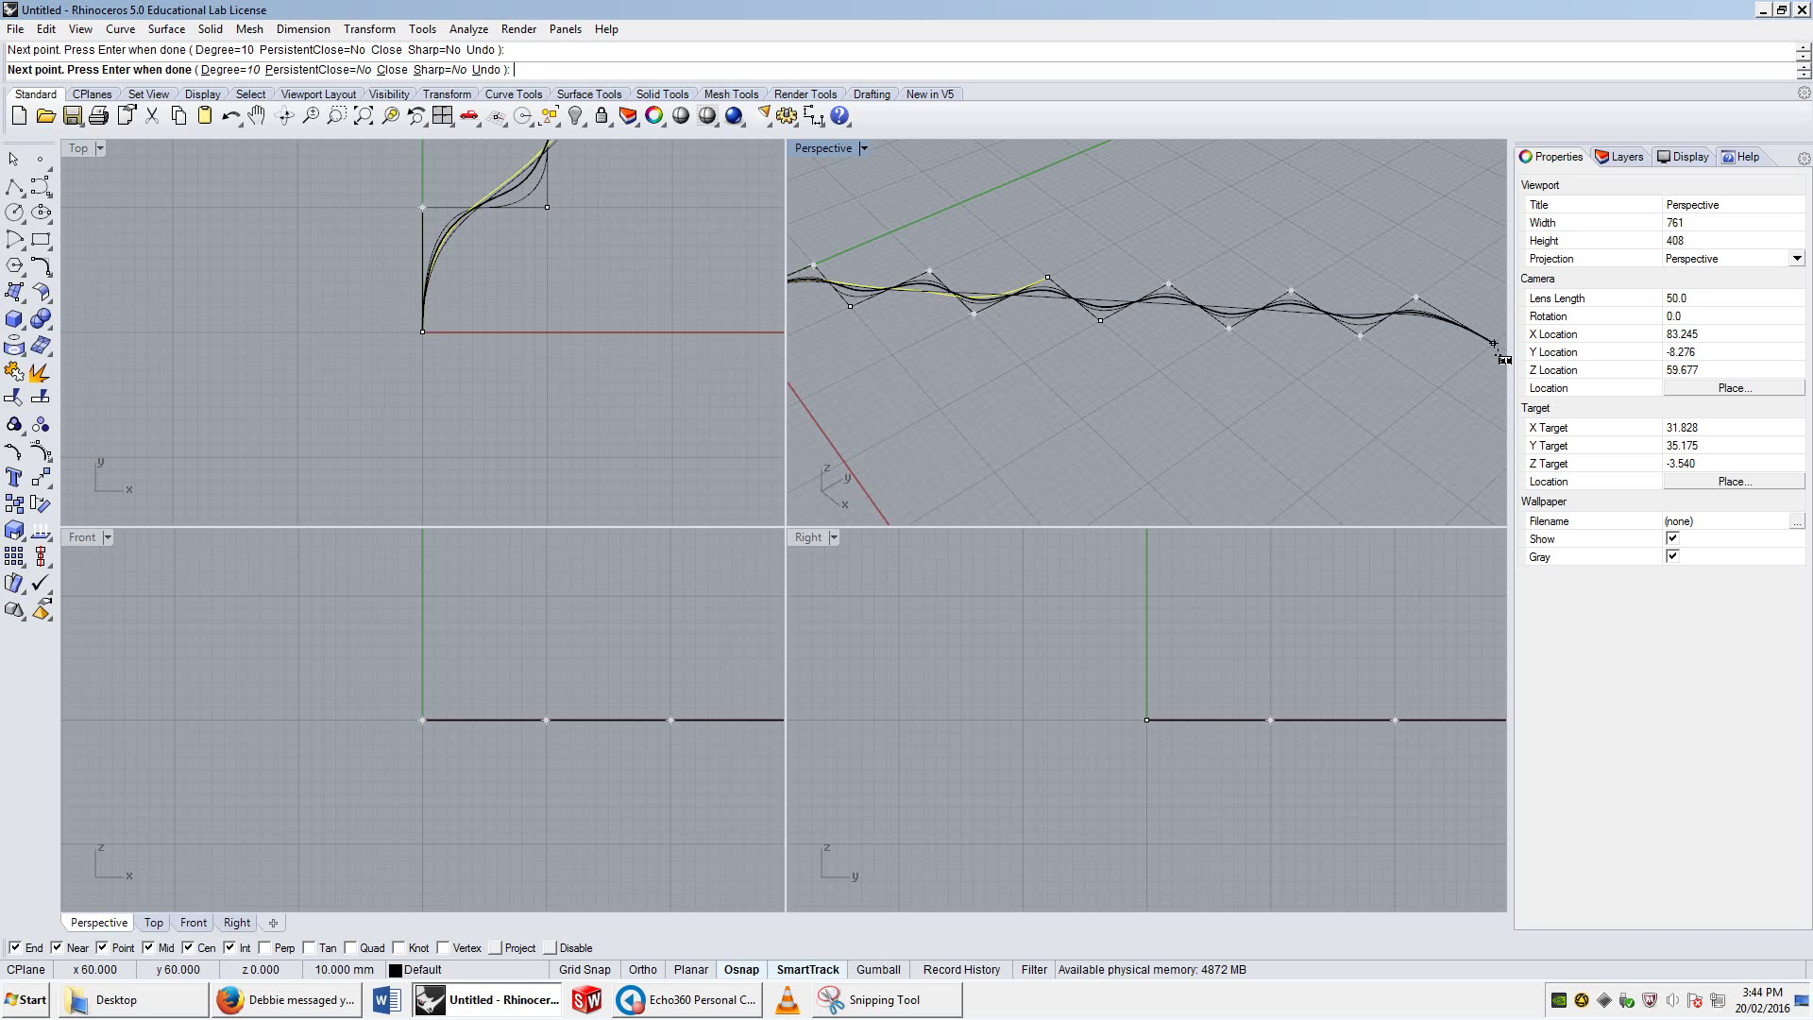
{"action": "key", "text": "Return"}
Step: Select the degree 10 curve and compare its shape with the lower-degree curves
{"action": "left_click", "coordinate": [1320, 317]}
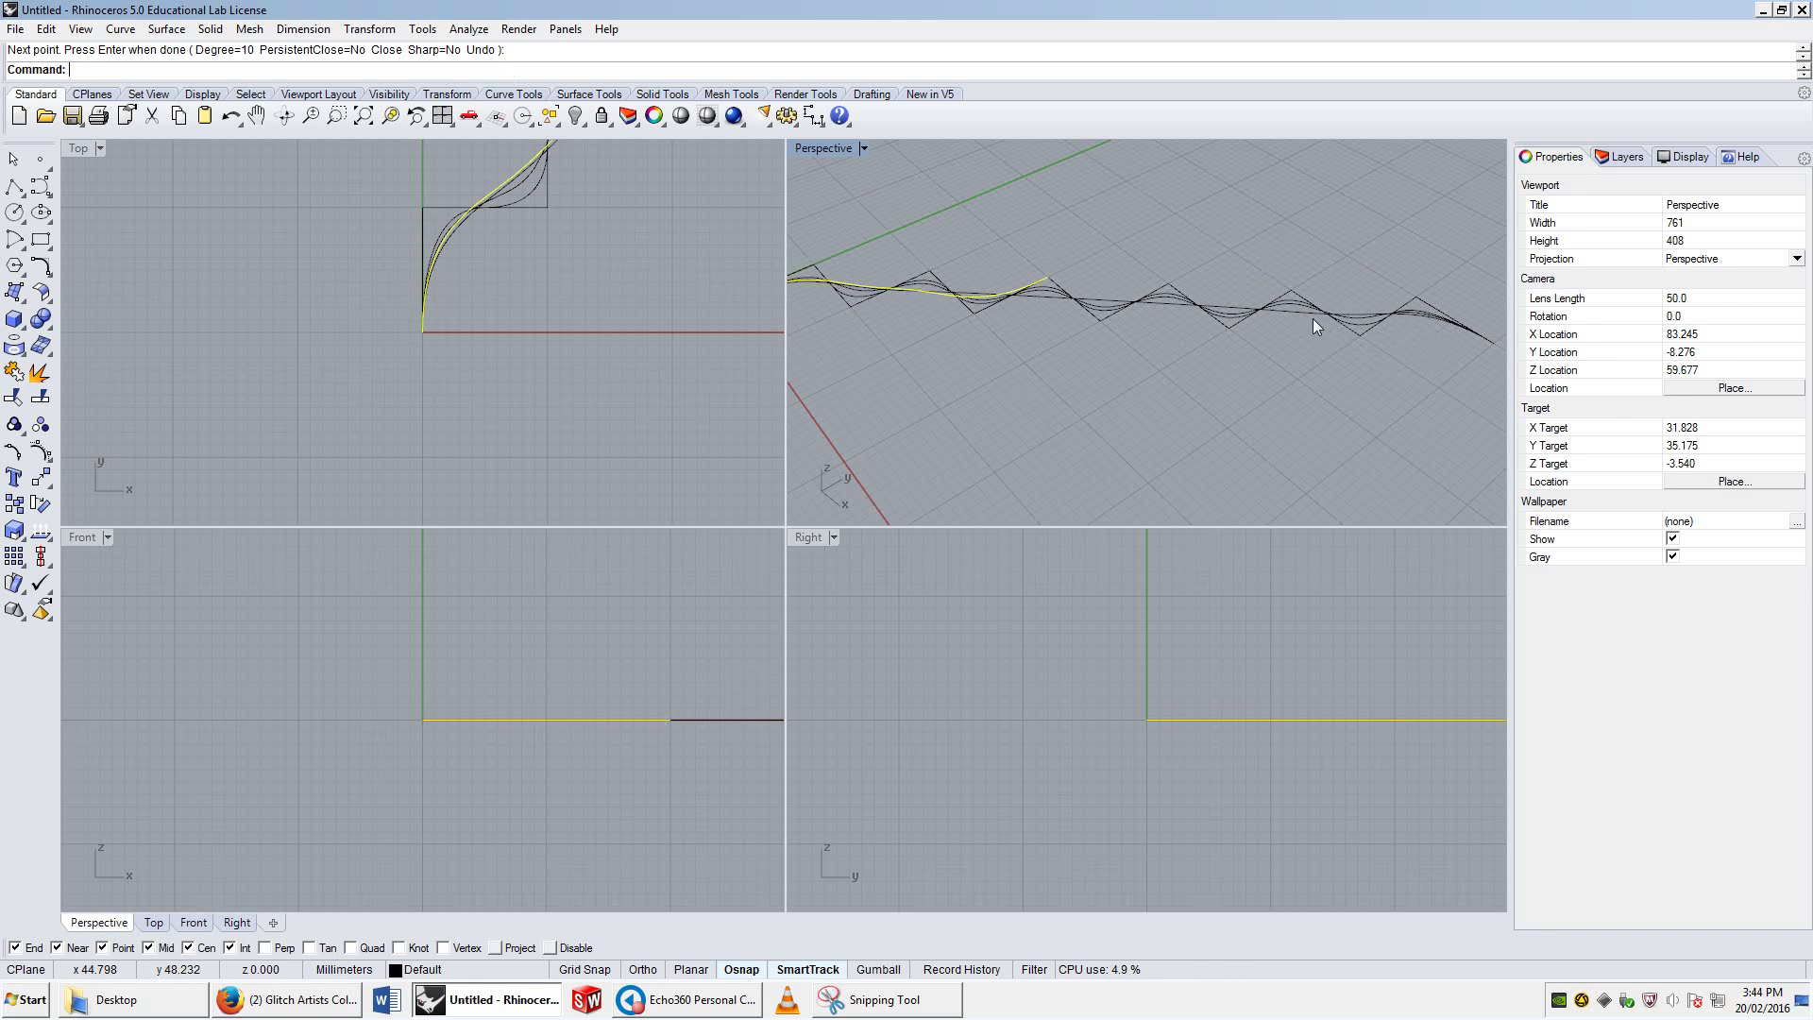
{"action": "scroll", "coordinate": [1345, 351], "scroll_direction": "down", "scroll_amount": 2}
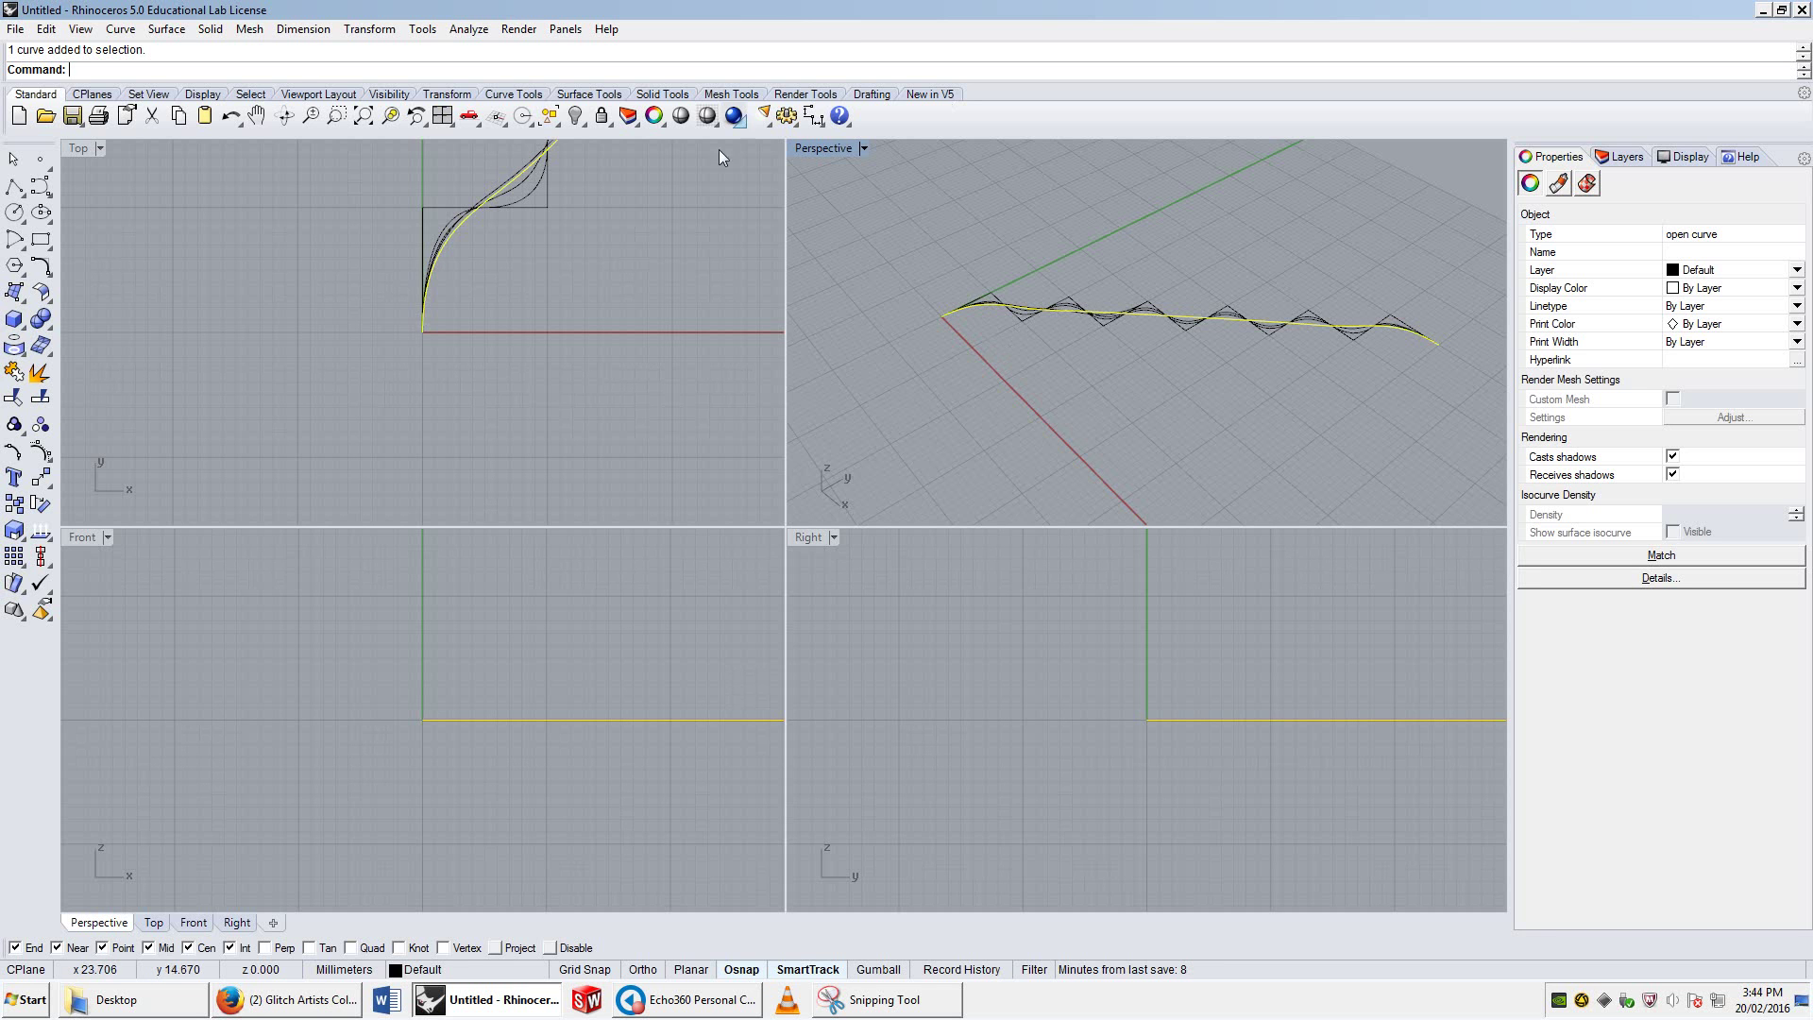
{"action": "scroll", "coordinate": [1175, 325], "scroll_direction": "up", "scroll_amount": 2}
{"action": "scroll", "coordinate": [1086, 315], "scroll_direction": "up", "scroll_amount": 2}
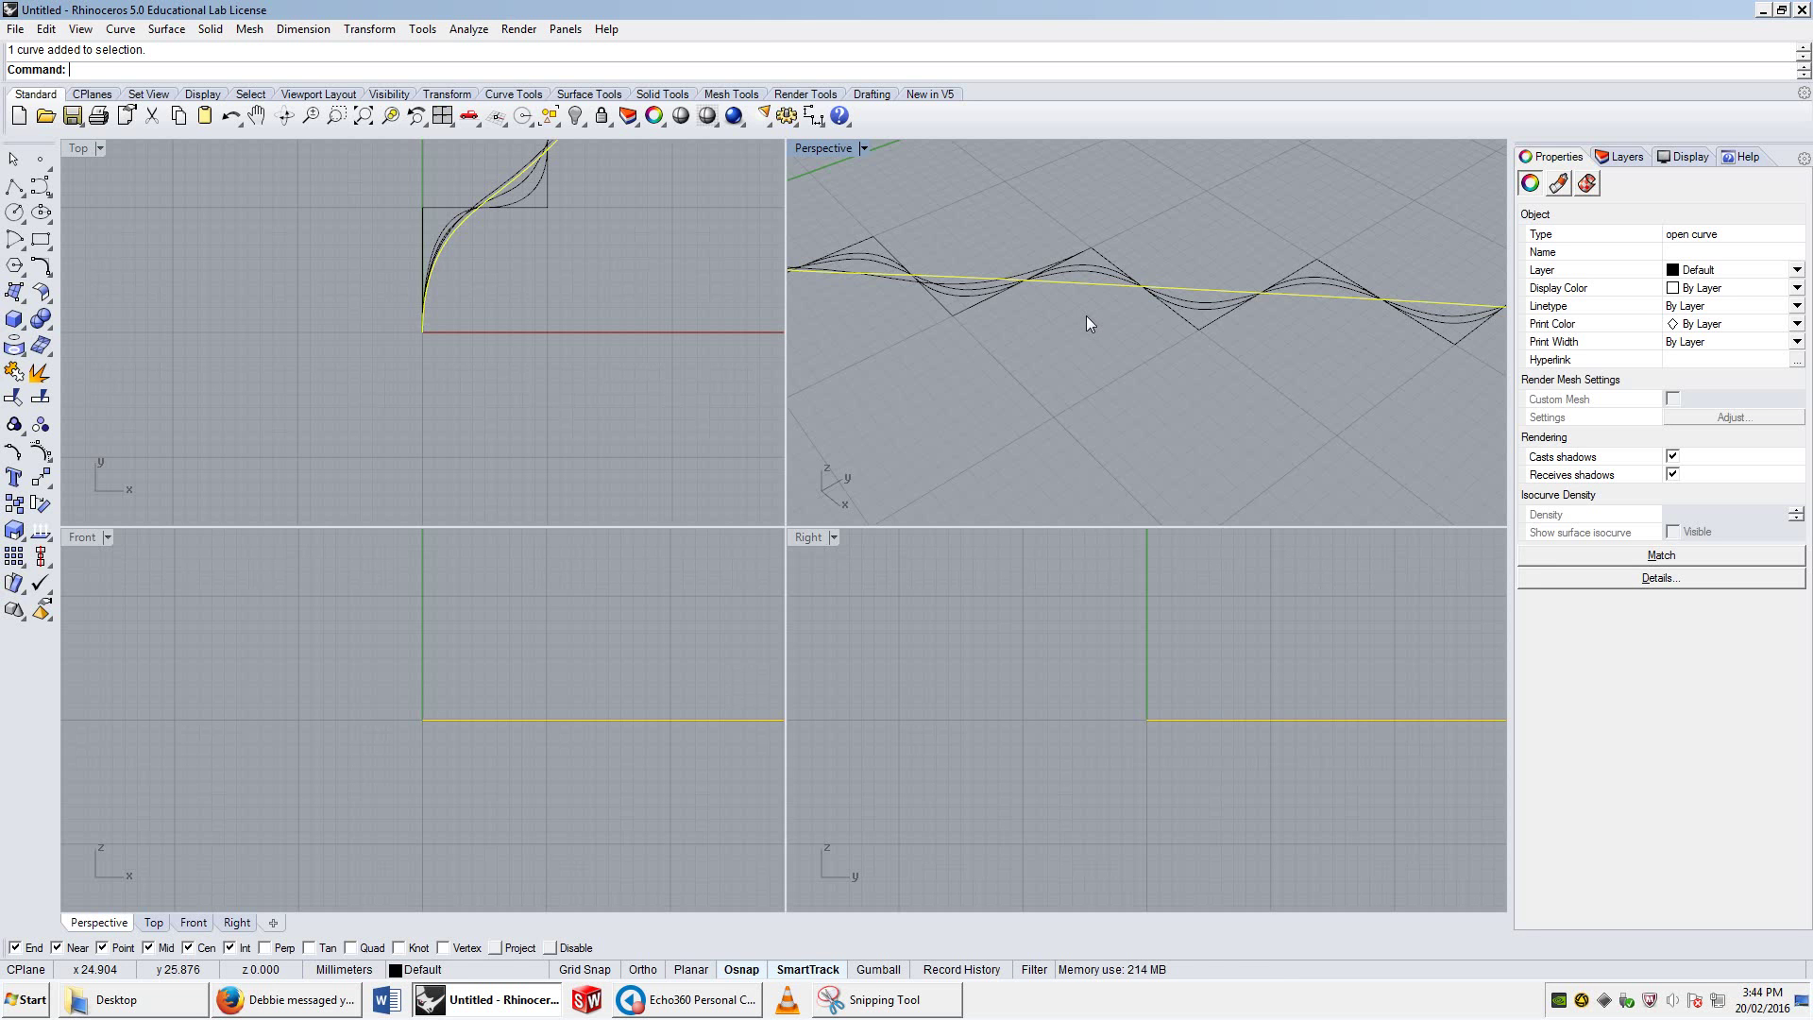
Step: Select the full-length zigzag curve among the overlapping curves and examine it against the smooth ones
{"action": "left_click", "coordinate": [890, 262]}
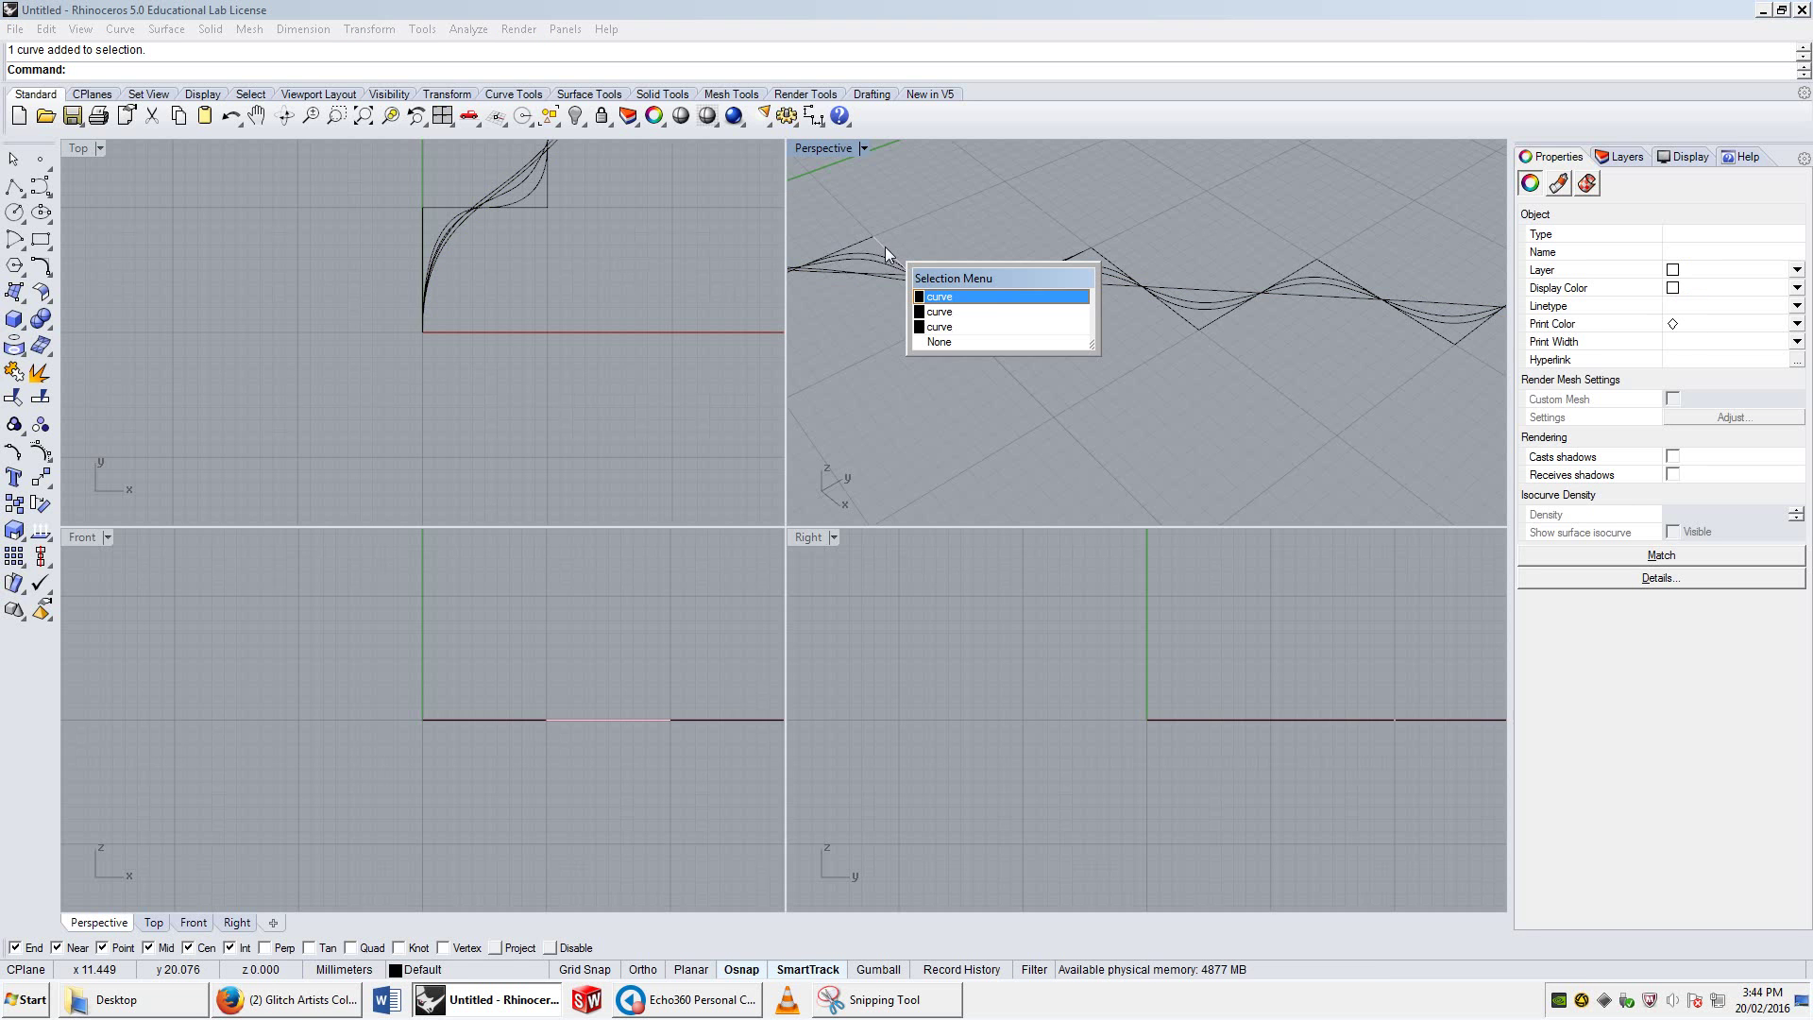
{"action": "left_click", "coordinate": [980, 315]}
{"action": "scroll", "coordinate": [865, 296], "scroll_direction": "down", "scroll_amount": 2}
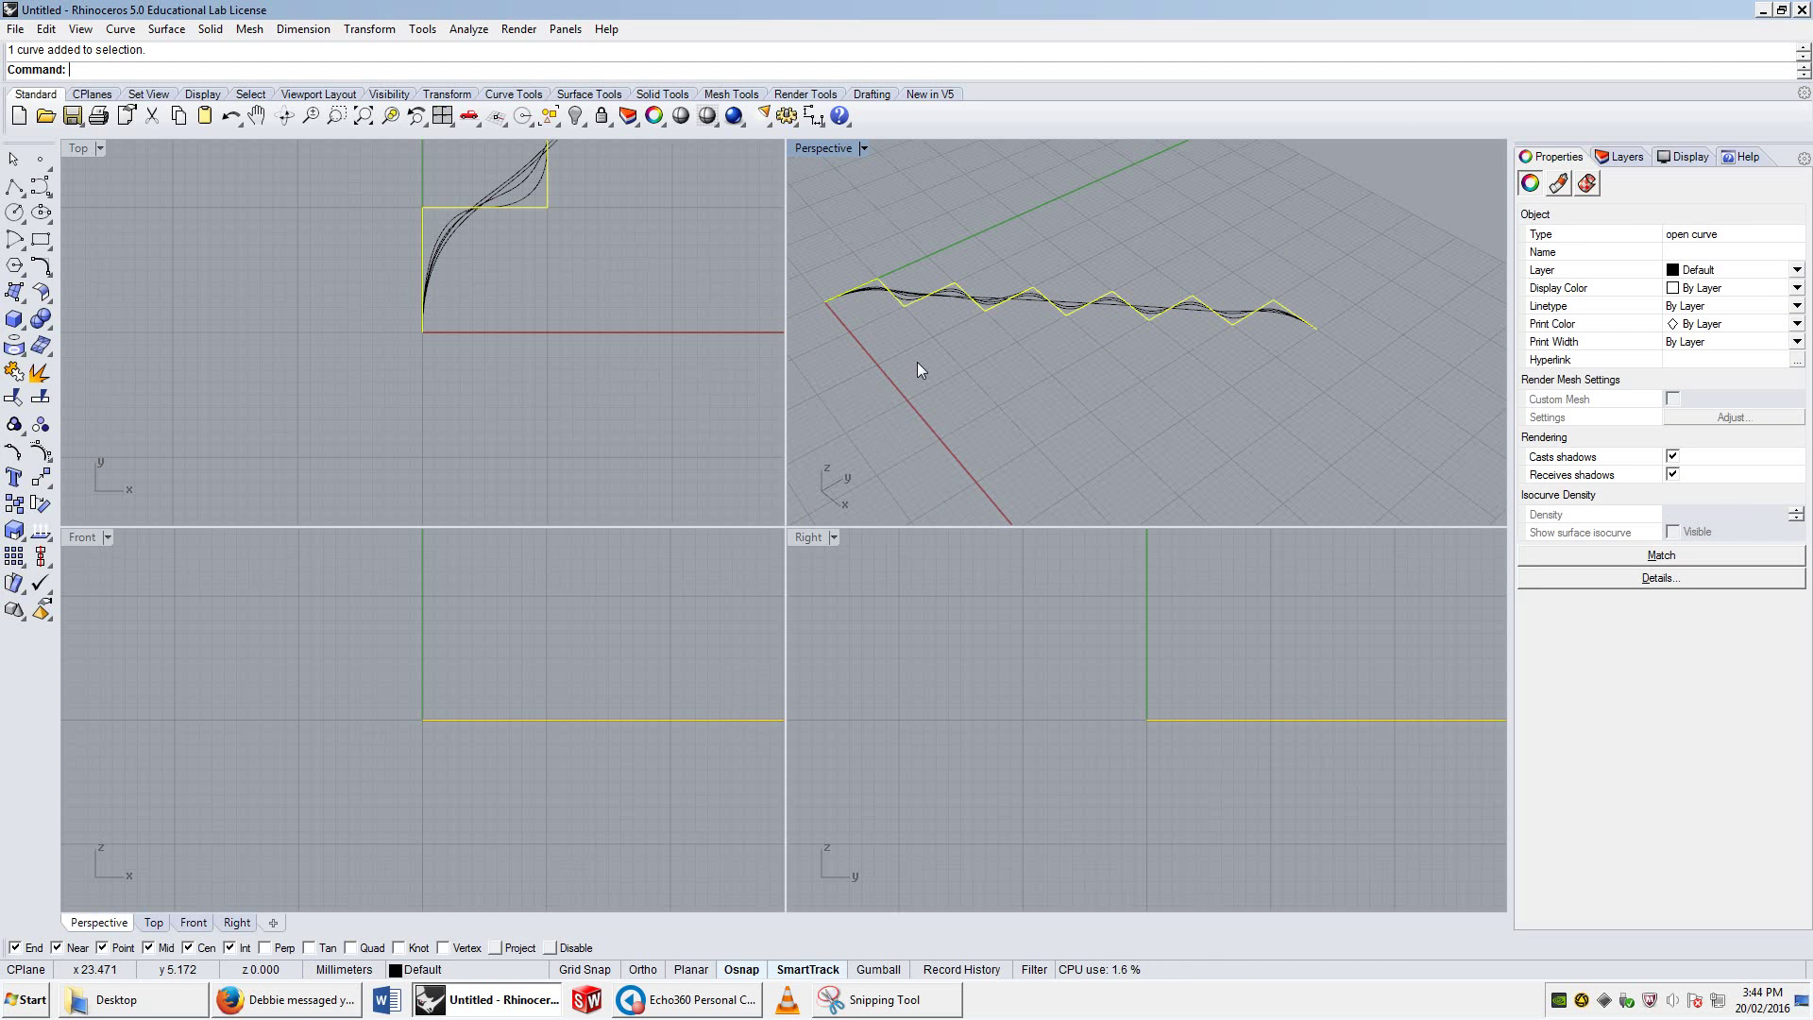
{"action": "scroll", "coordinate": [912, 368], "scroll_direction": "down", "scroll_amount": 4}
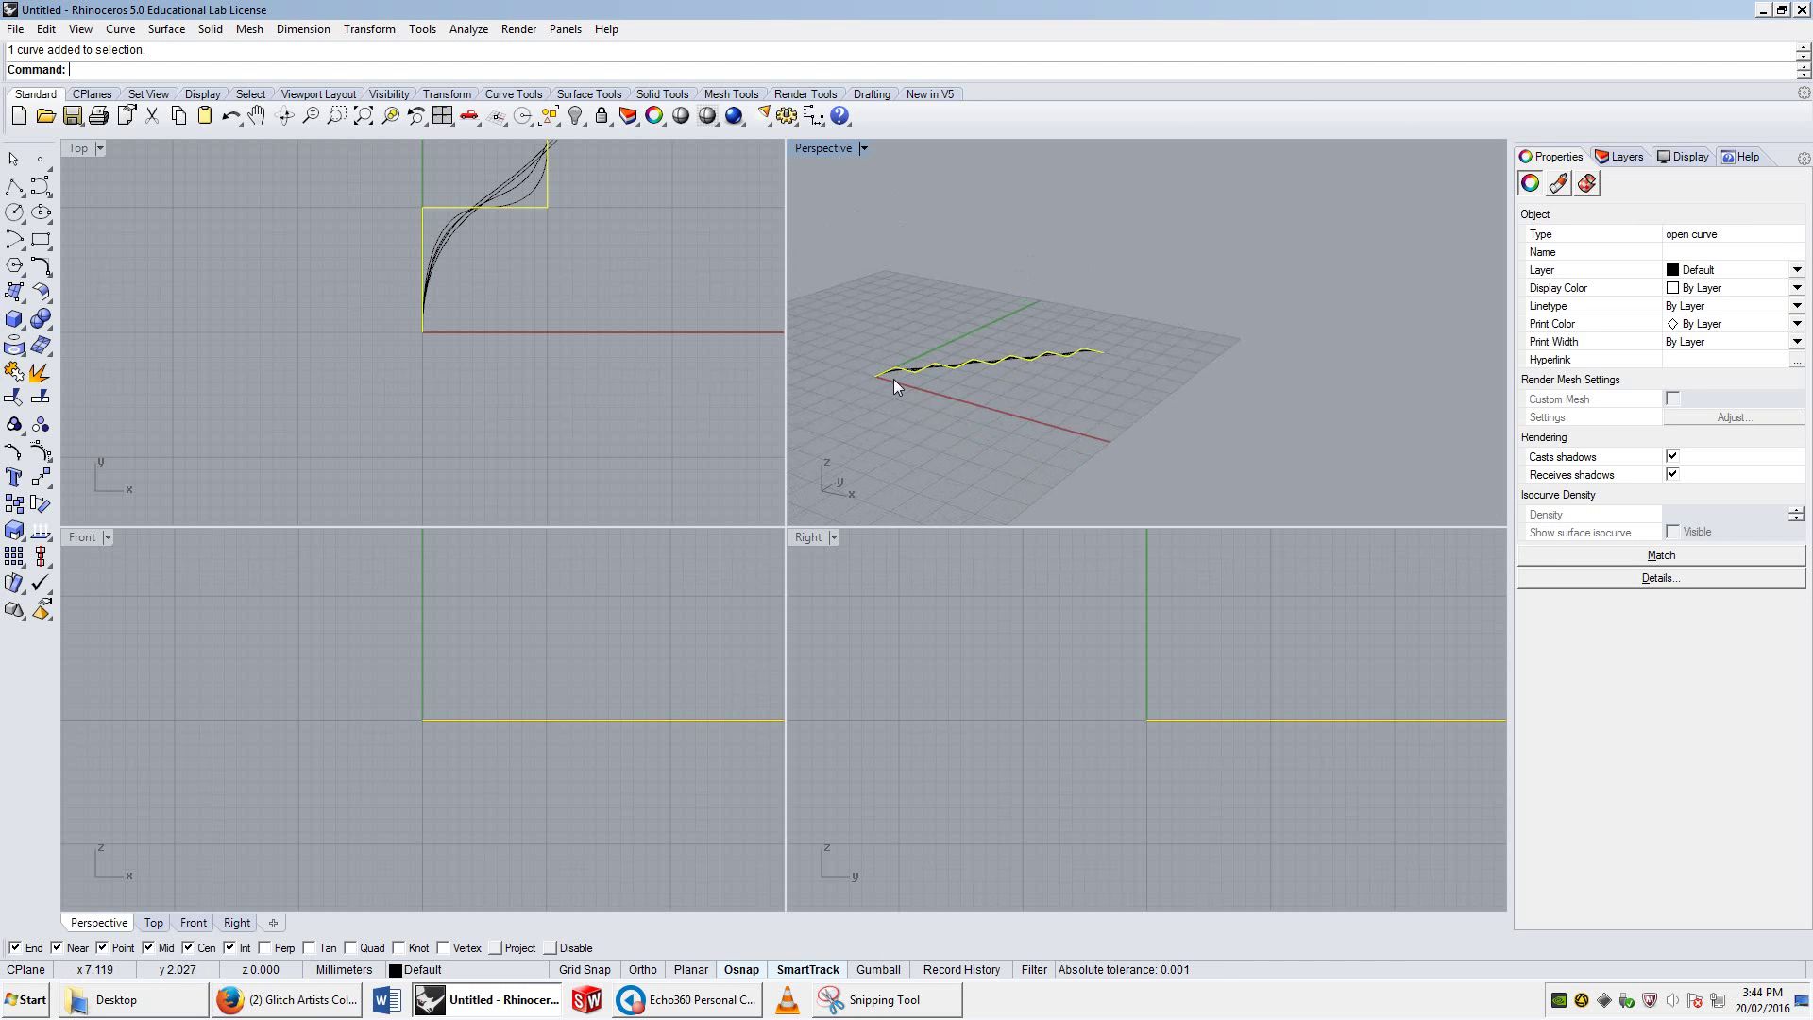